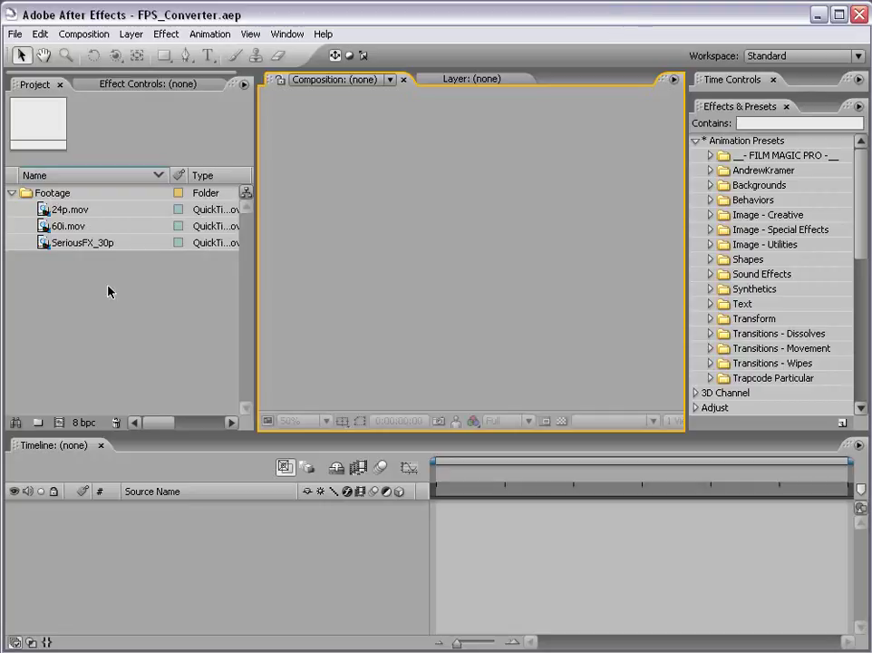
Inspect the details of the 24p.mov, 60i.mov and SeriousFX_30p clips in the Project panel.
drag(116, 303, 38, 219)
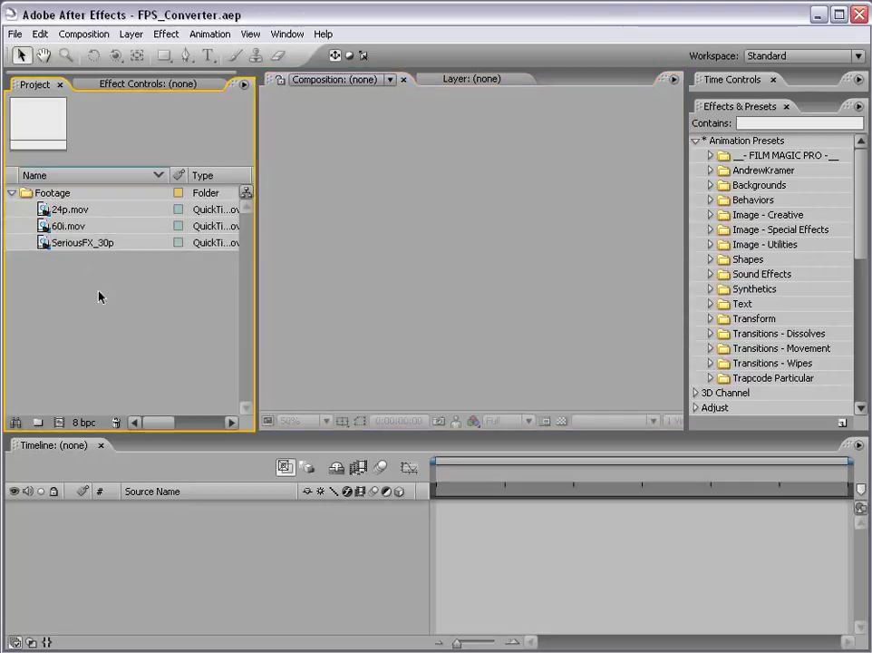
click(76, 212)
click(70, 226)
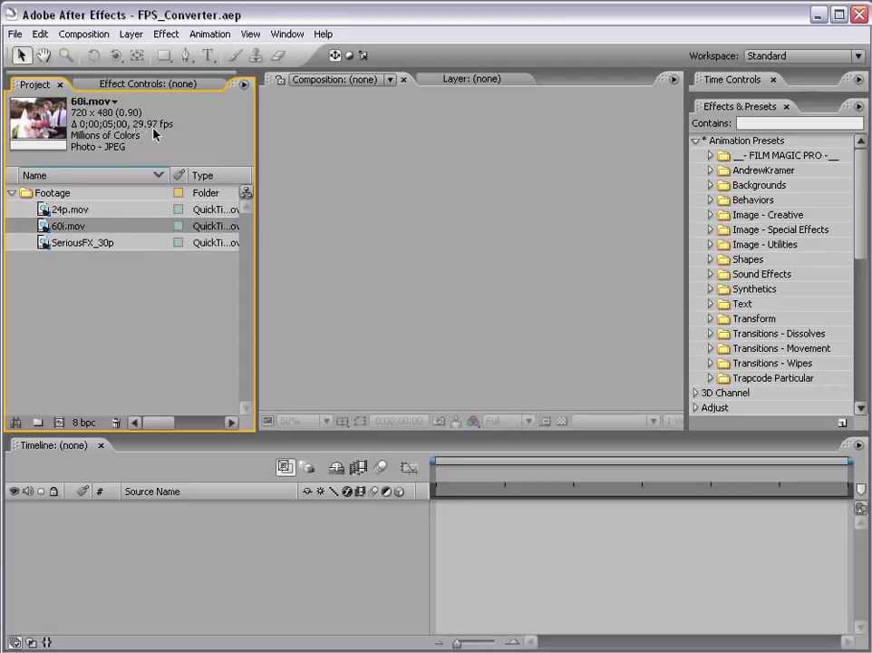
click(72, 243)
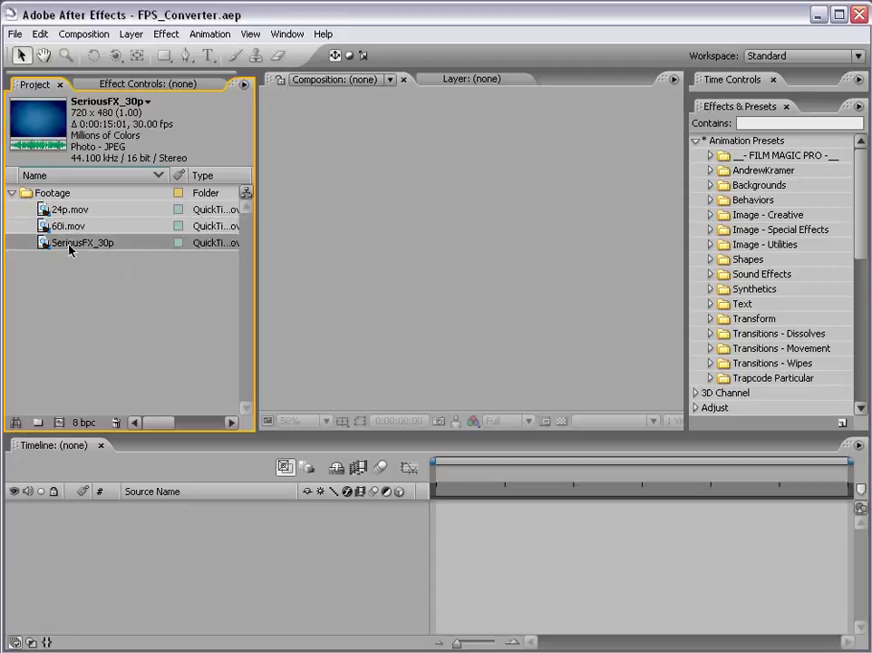
click(148, 307)
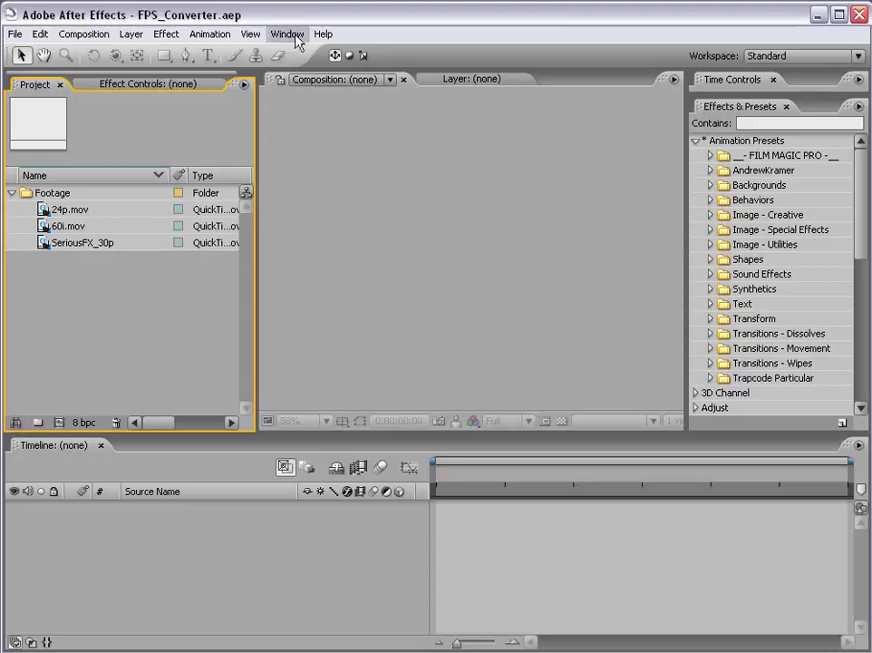
Consult the Wikipedia article on frame rates, then return to After Effects.
key(alt+Tab)
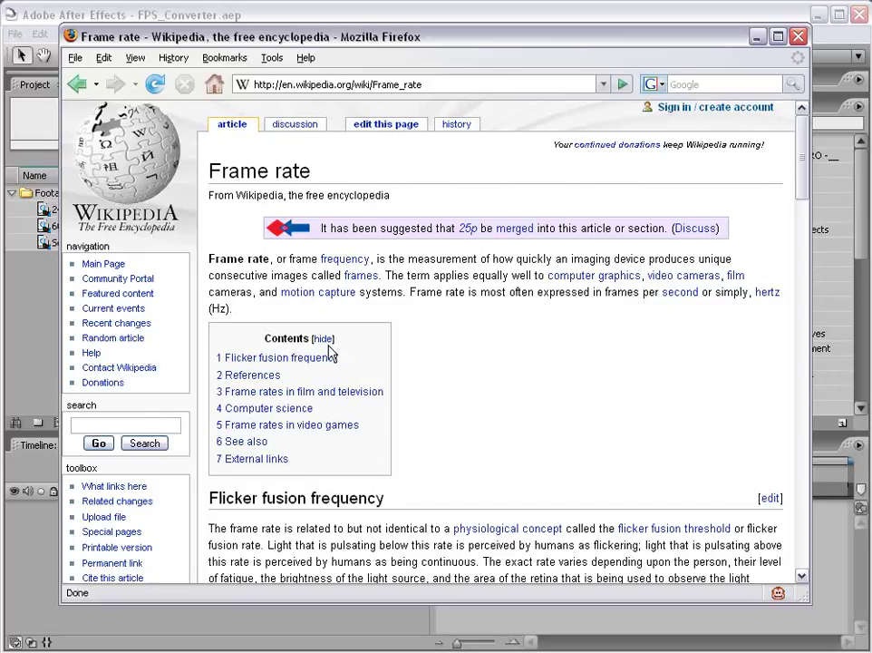
scroll(366, 446, down, 15)
scroll(280, 291, up, 1)
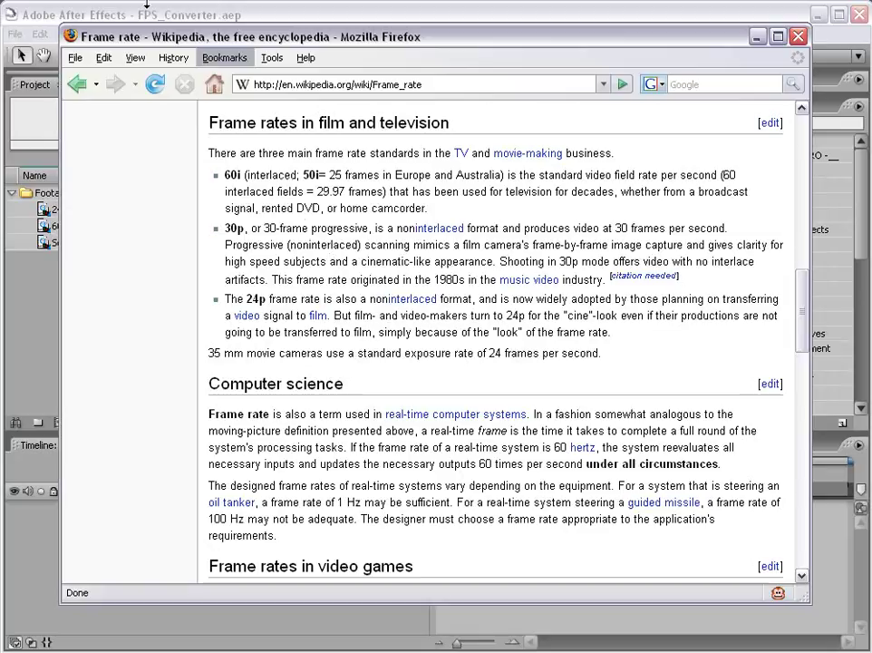
key(alt+Tab)
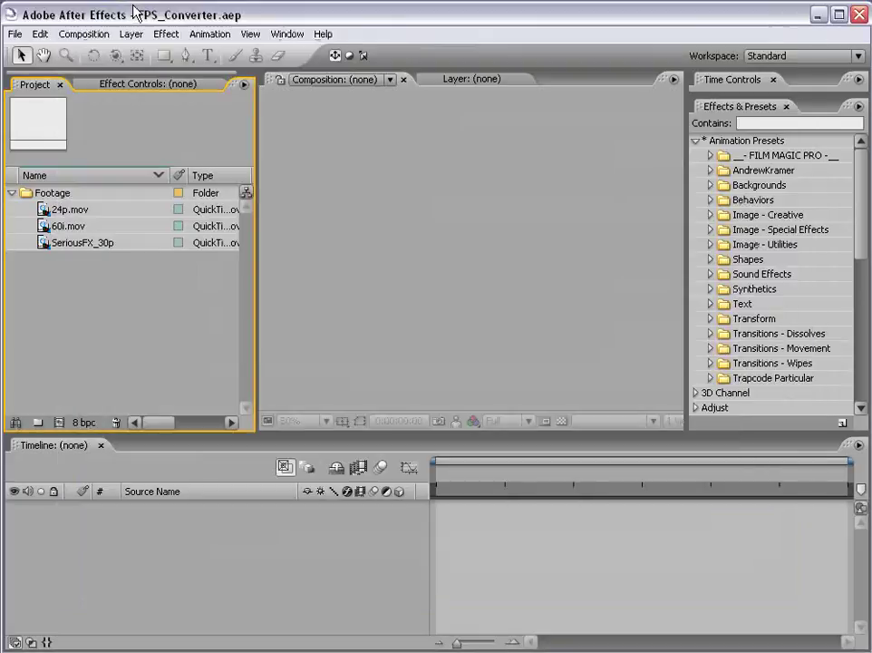
Play and scrub the 60i.mov footage in its own player, then close it.
double_click(68, 226)
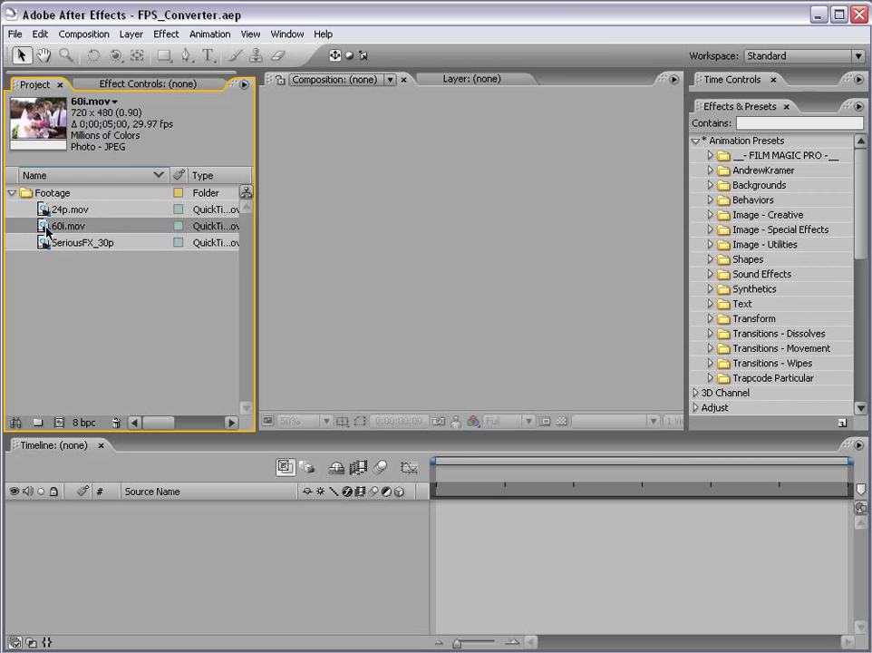
drag(272, 46, 283, 98)
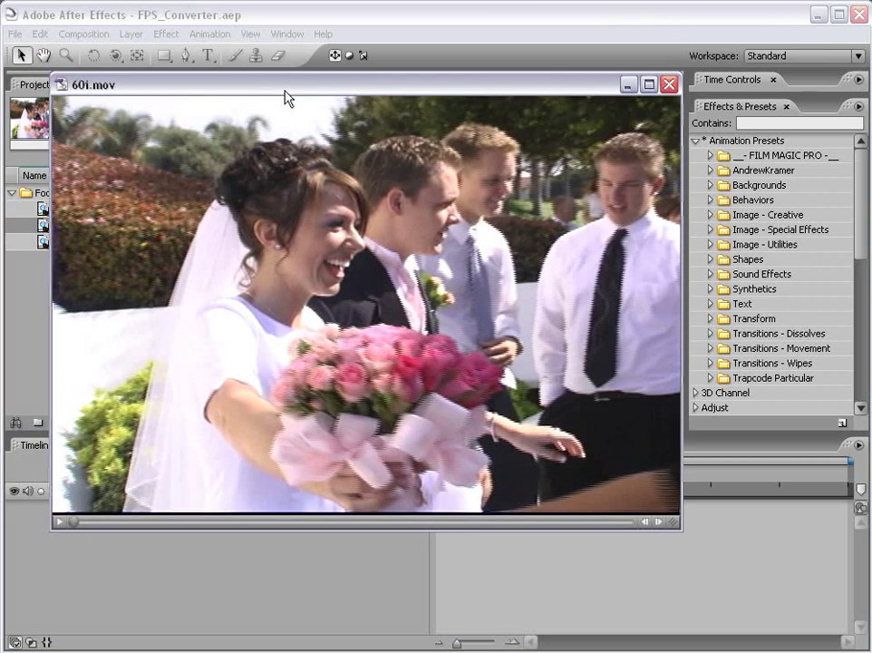
click(60, 522)
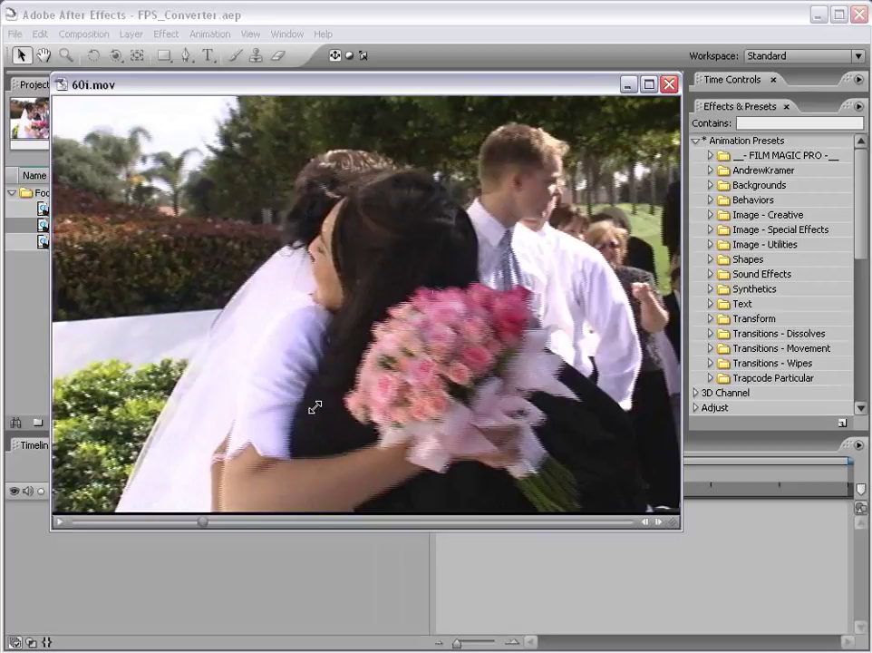
drag(202, 521, 563, 517)
click(74, 332)
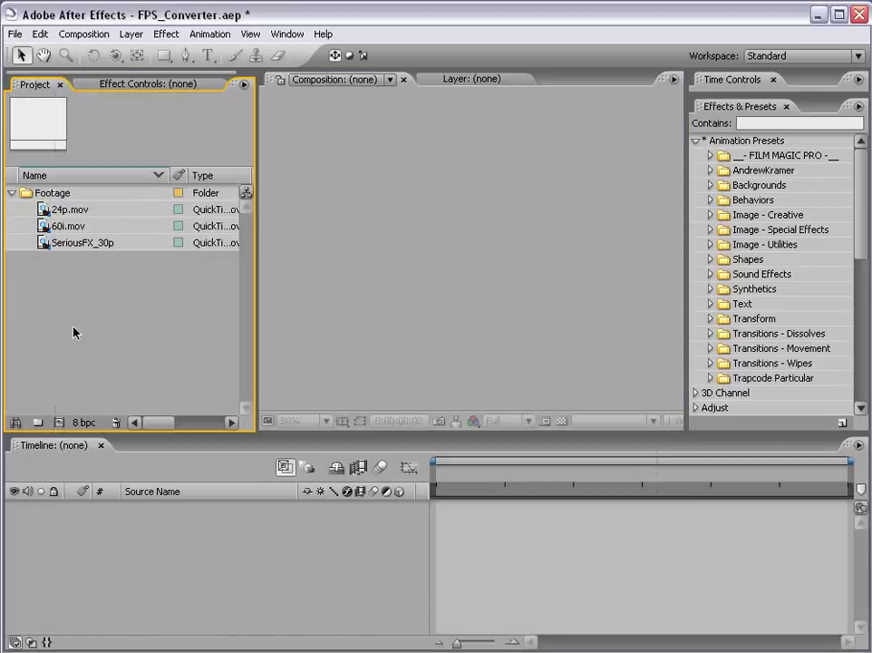
Interpret 60i.mov conformed to 23.976 fps, Lower Field First, with Preserve Edges on.
right_click(61, 226)
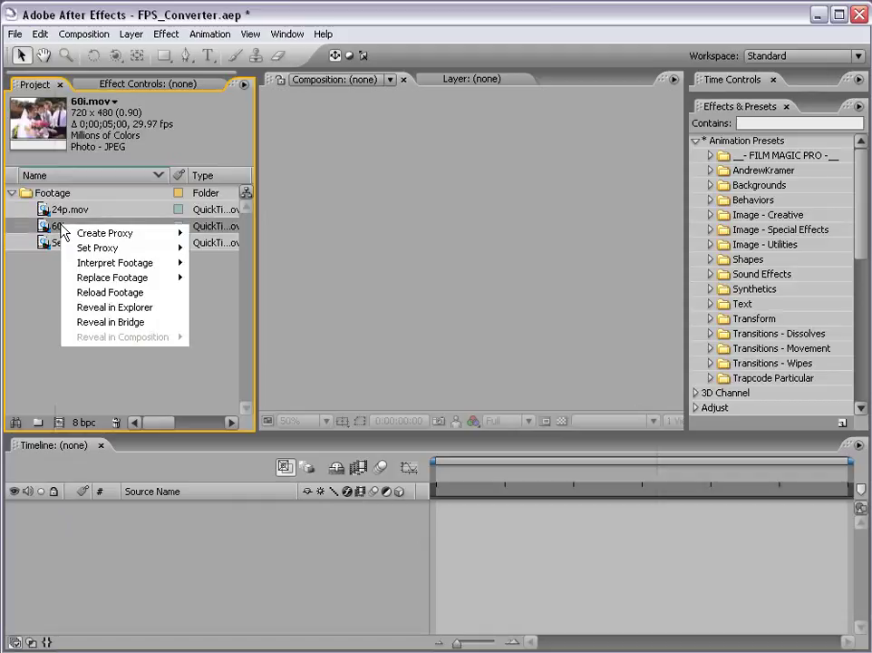
mouse_move(118, 264)
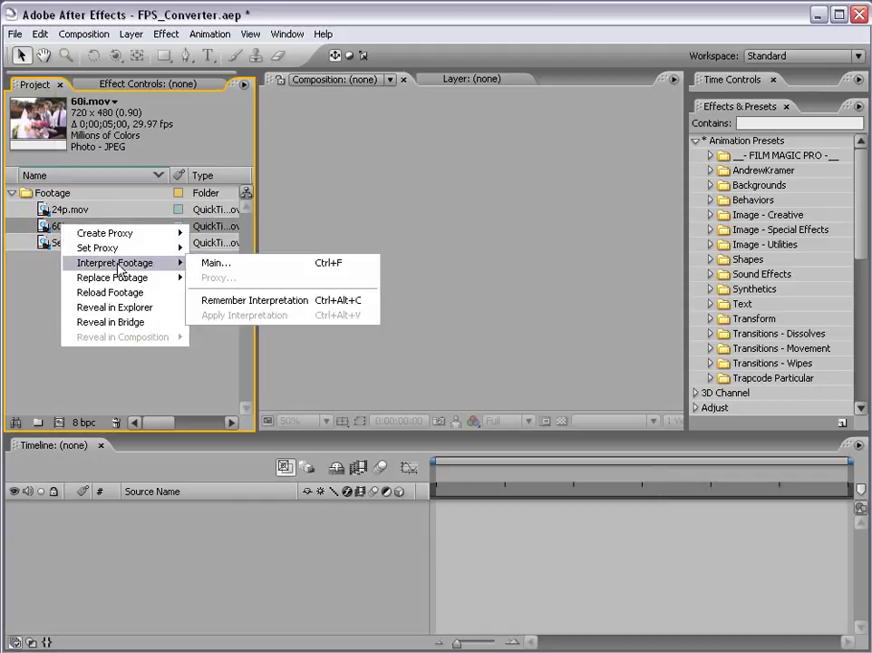
click(214, 263)
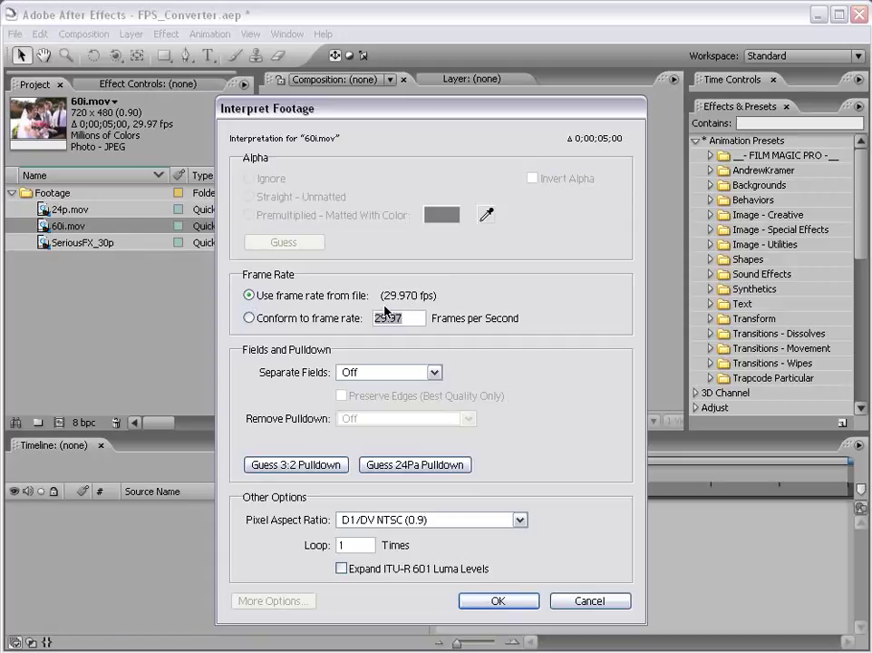
click(248, 318)
text(23.976)
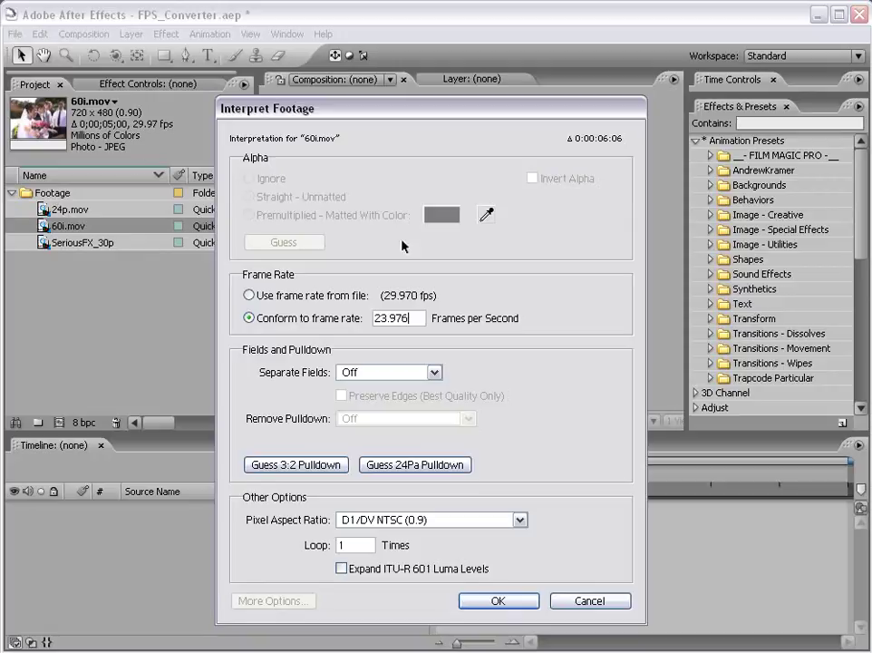
click(344, 373)
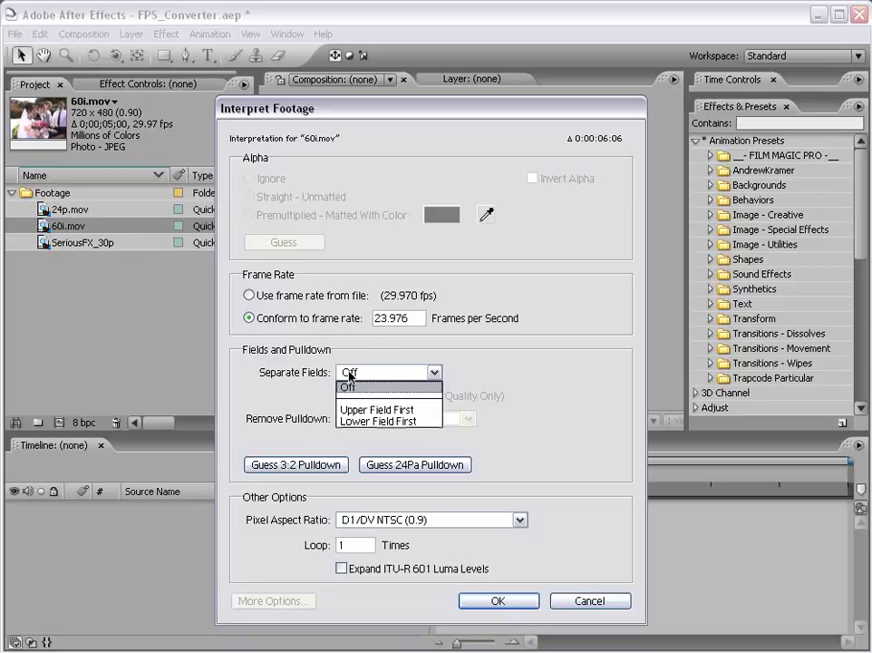
click(382, 421)
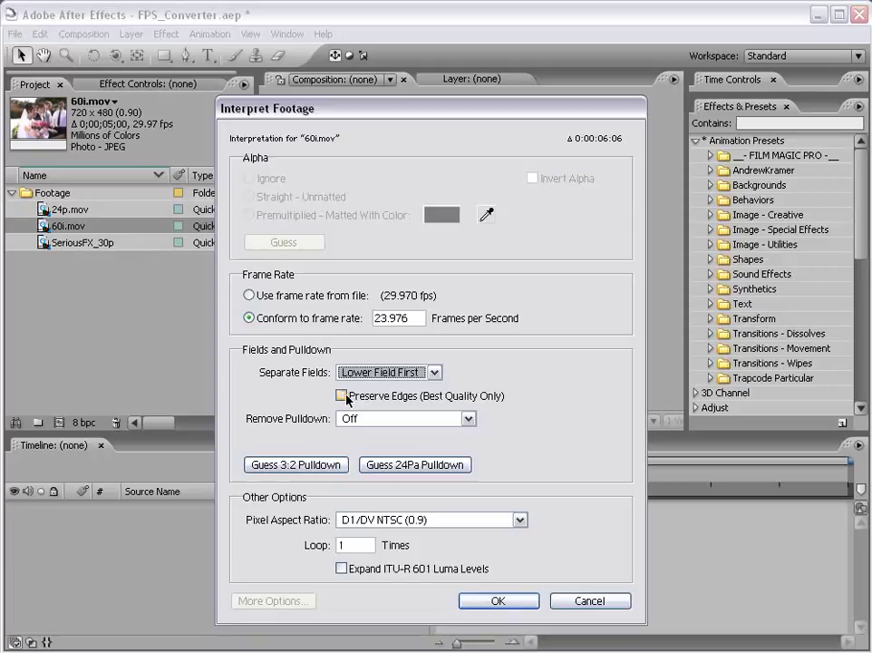
click(342, 397)
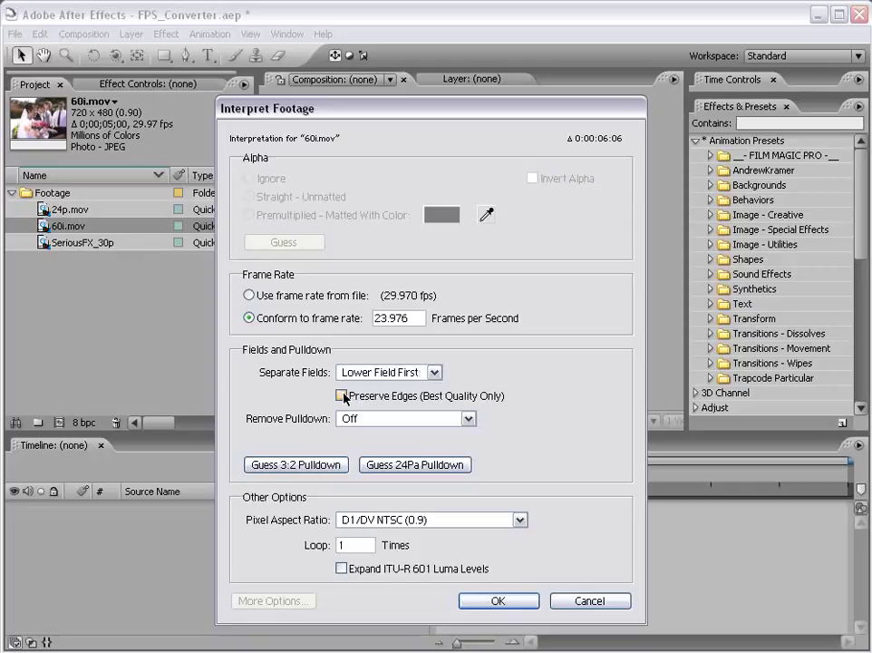
click(499, 601)
Check the 60i.mov clip's details in the Project panel.
click(104, 333)
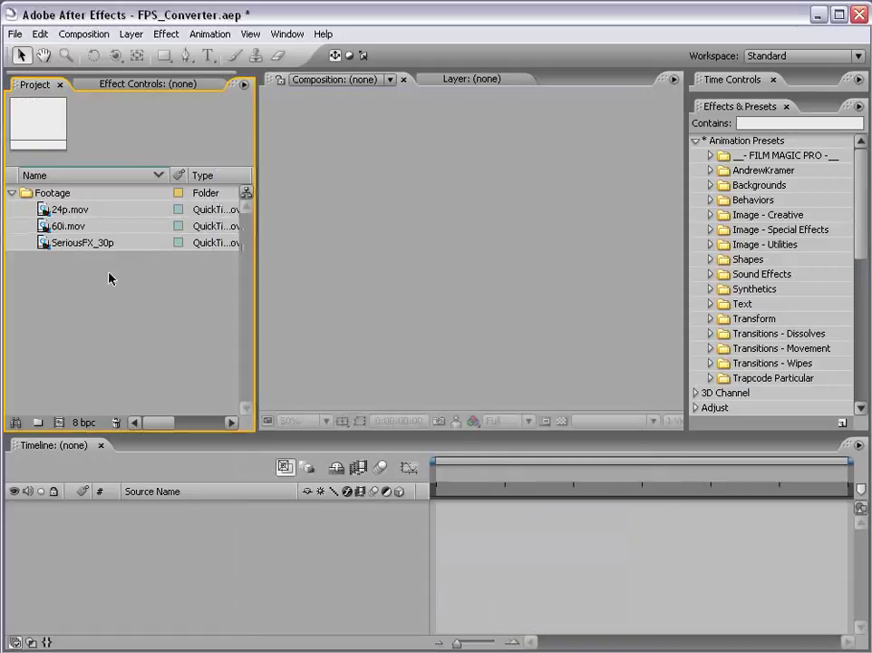
click(78, 228)
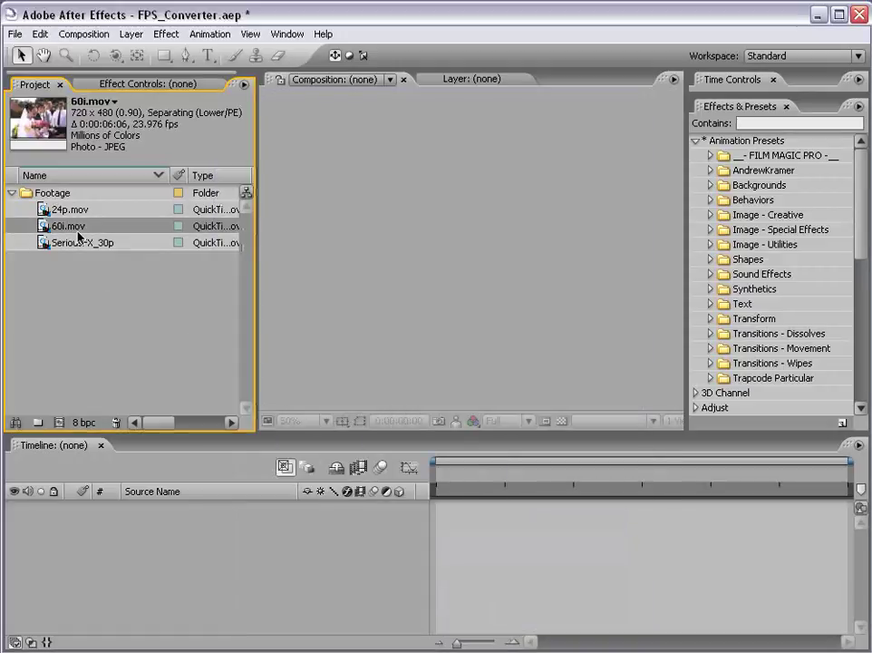
click(122, 288)
click(64, 229)
click(76, 284)
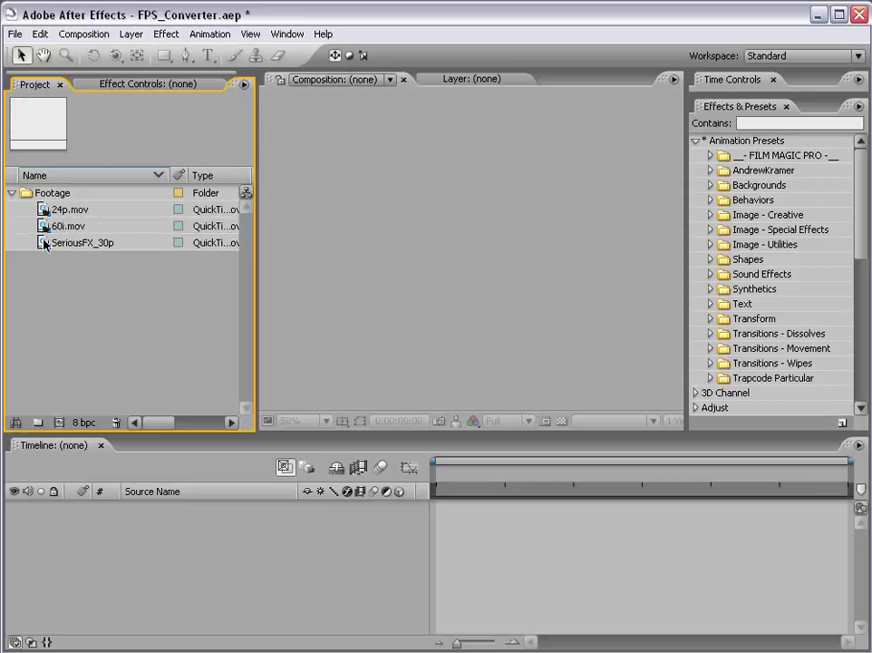
Create a composition from 60i.mov and accept its 23.976 fps Composition Settings unchanged.
drag(44, 228, 68, 428)
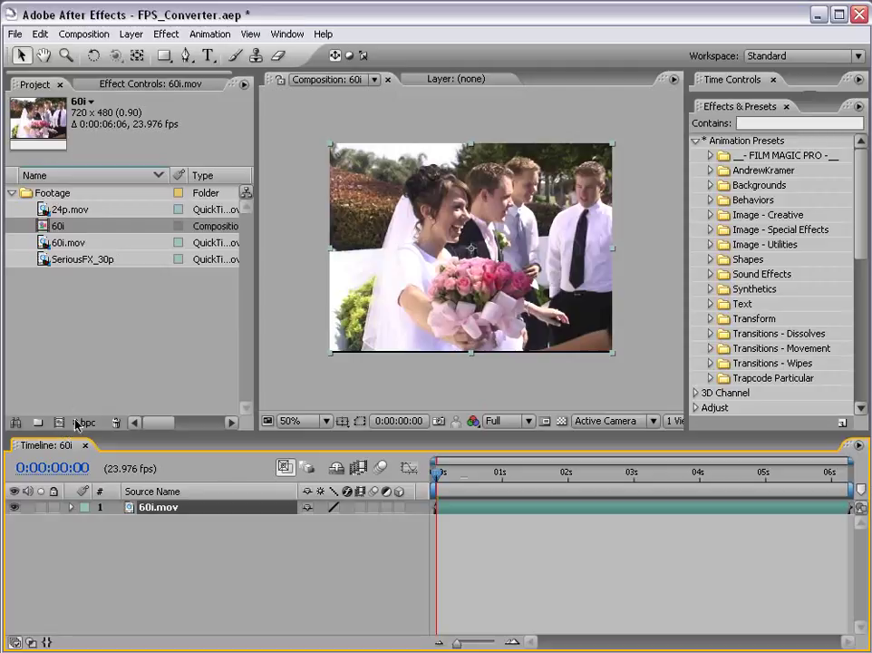
click(84, 33)
click(91, 74)
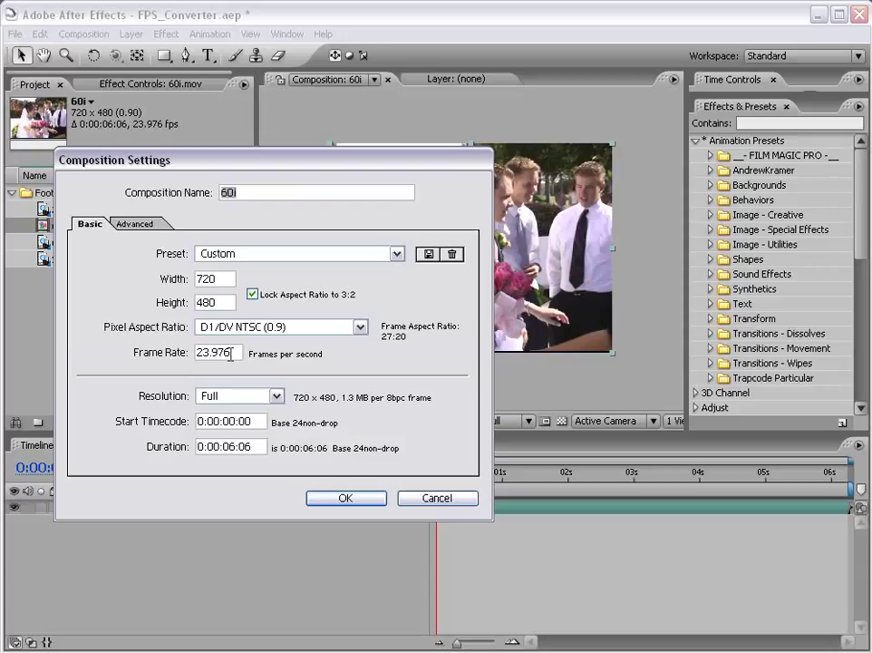
click(345, 500)
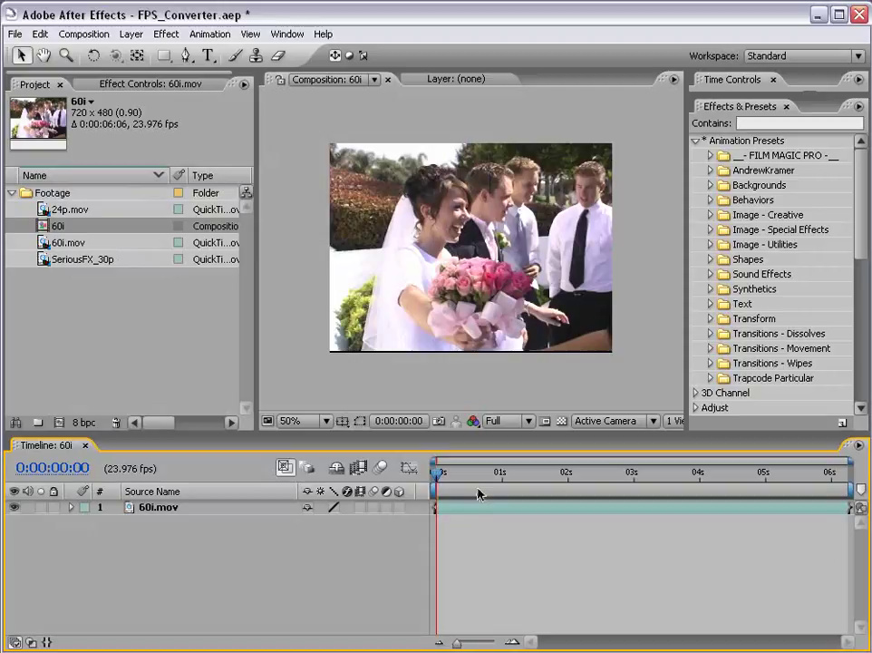
key(KP_0)
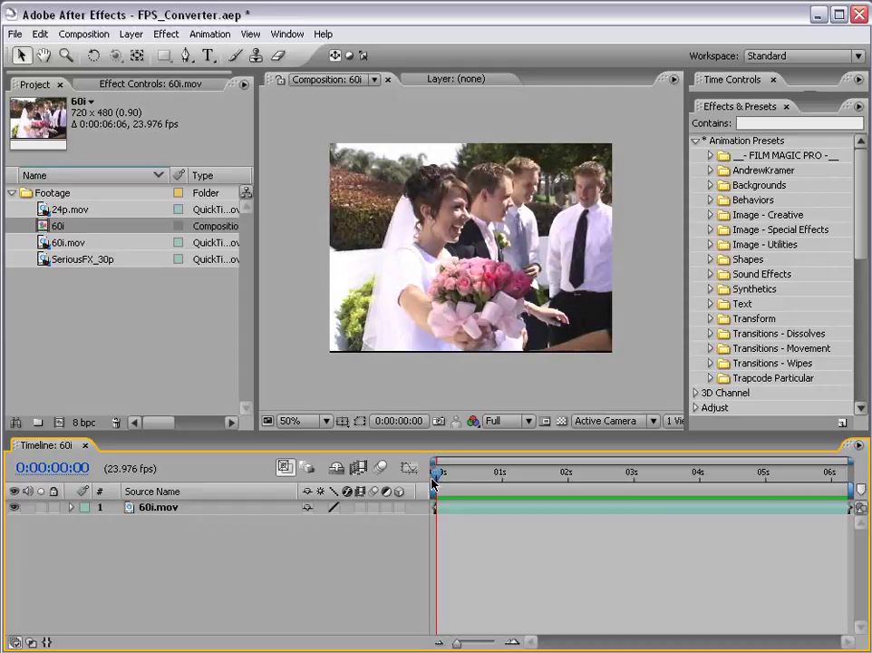
key(KP_0)
key(KP_0)
Drag the AndrewKramer FPS Converter preset from Animation Presets onto the 60i comp.
click(697, 144)
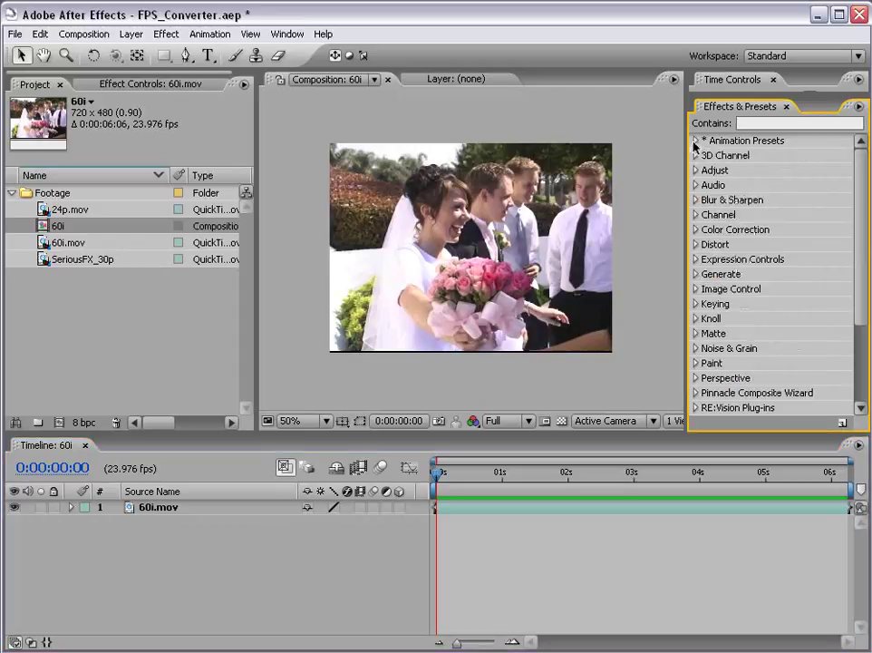
click(697, 142)
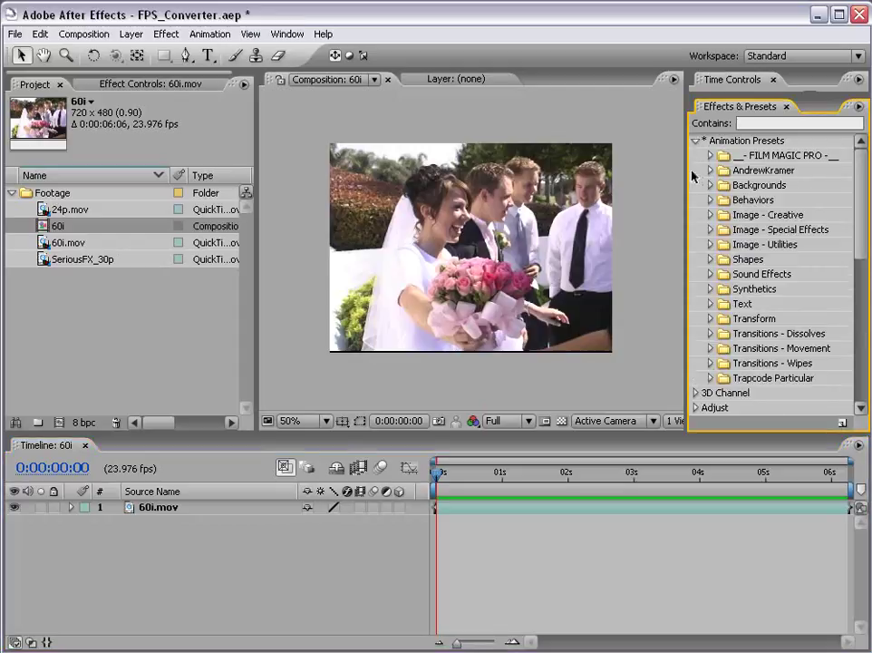
click(710, 170)
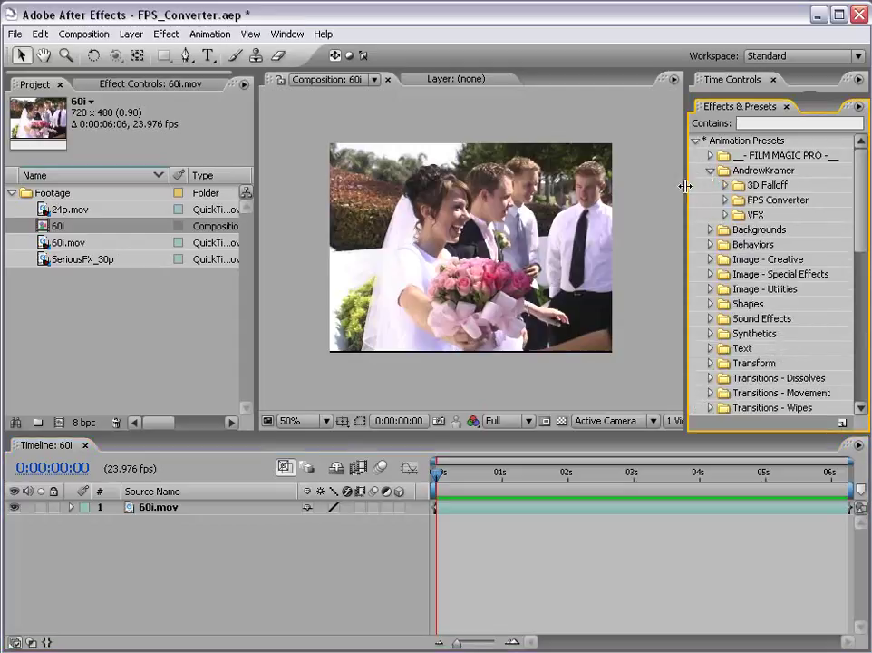
click(725, 200)
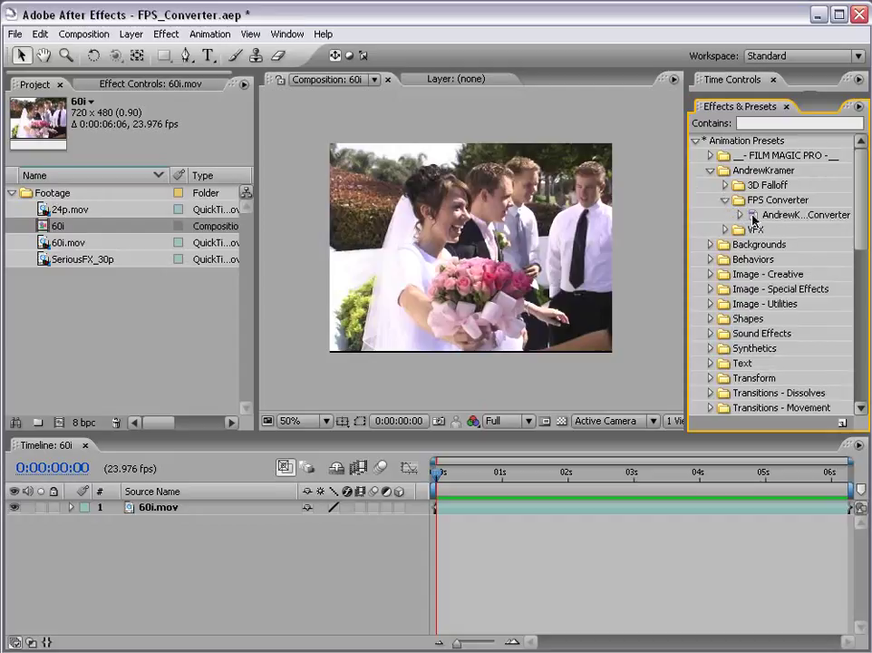
drag(753, 219, 388, 223)
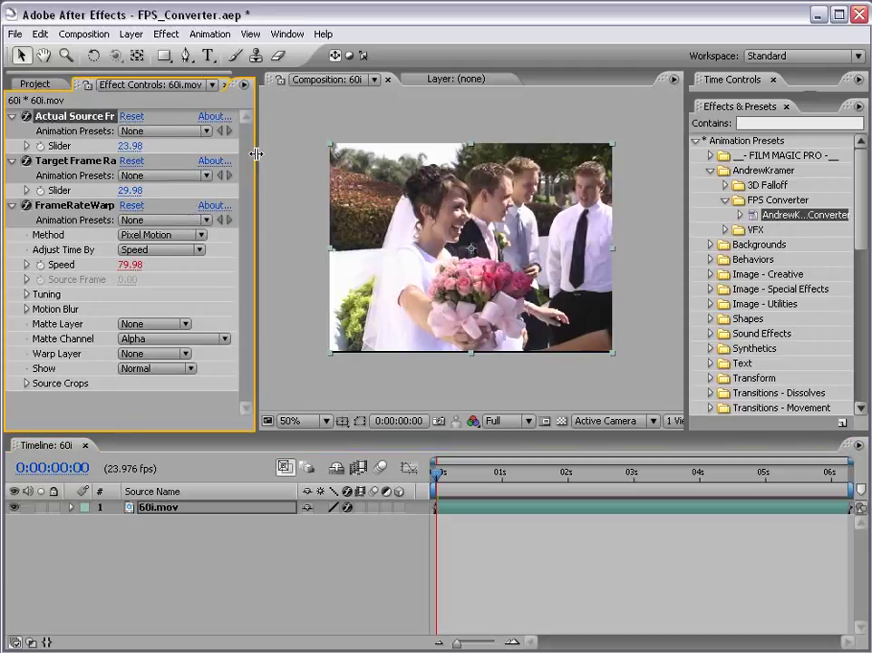
Set FPS Converter source rate to 29.97 and target to 23.976, then RAM preview the comp.
drag(256, 152, 321, 152)
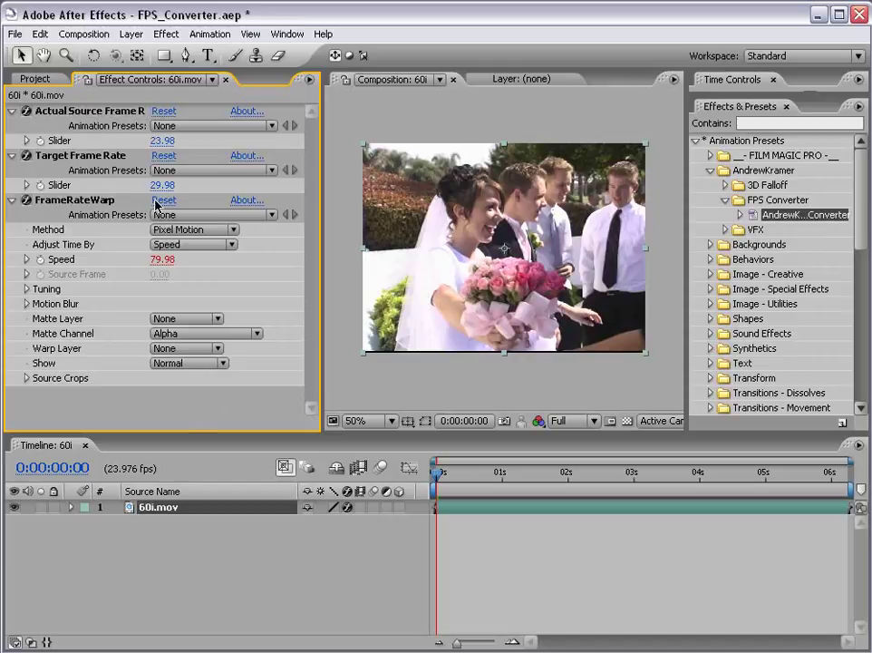
click(163, 140)
text(29.97)
key(Return)
click(163, 185)
text(23.976)
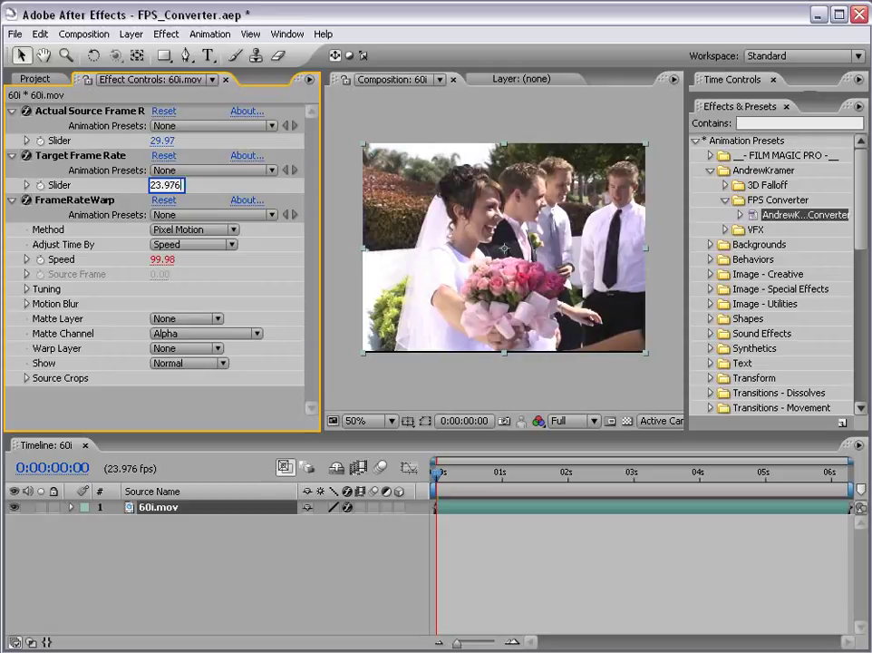
key(Return)
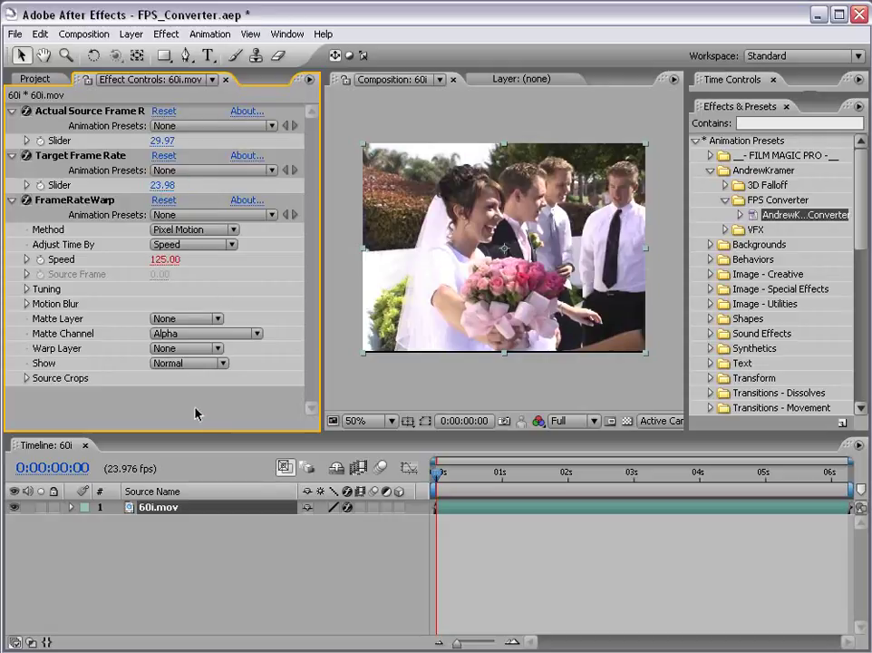
click(467, 563)
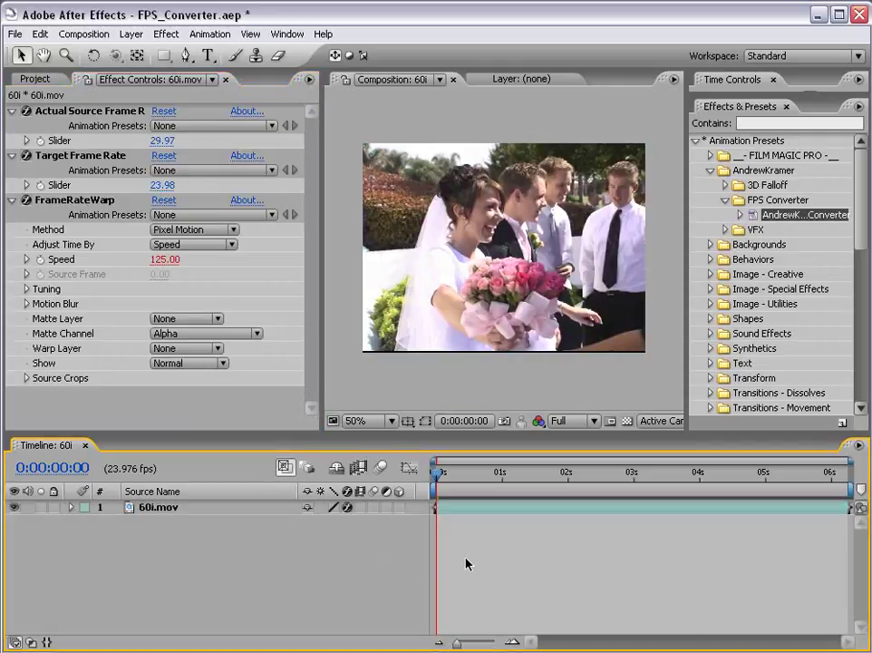
key(KP_0)
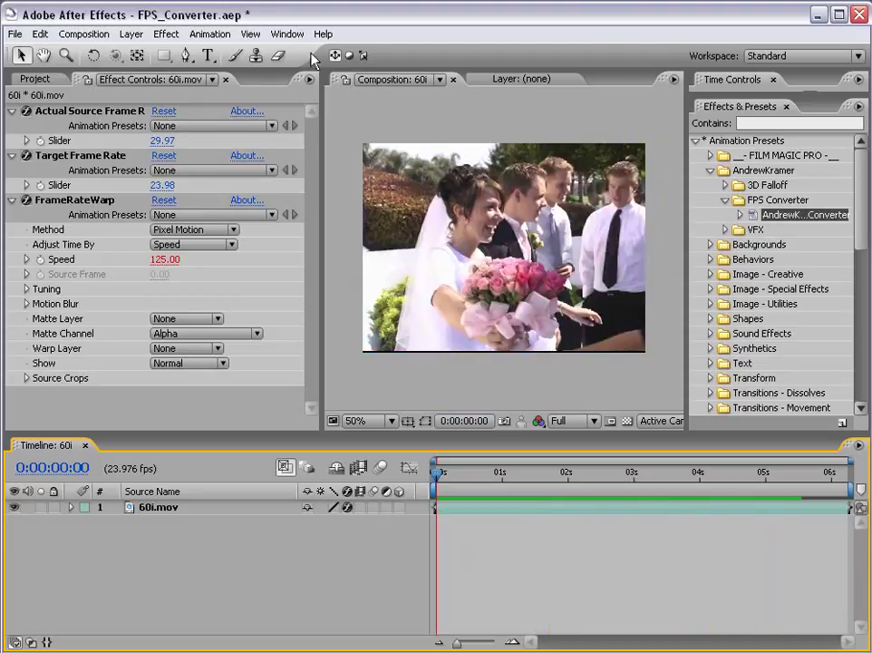
Show the Info panel beside the video and RAM preview the 60i comp.
click(287, 34)
click(304, 167)
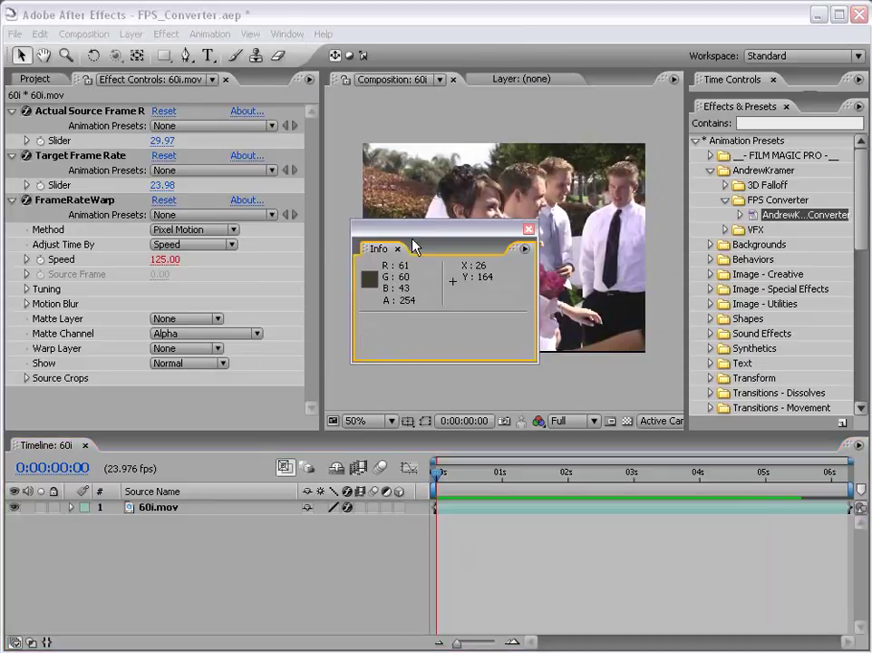
drag(419, 239, 129, 244)
click(510, 590)
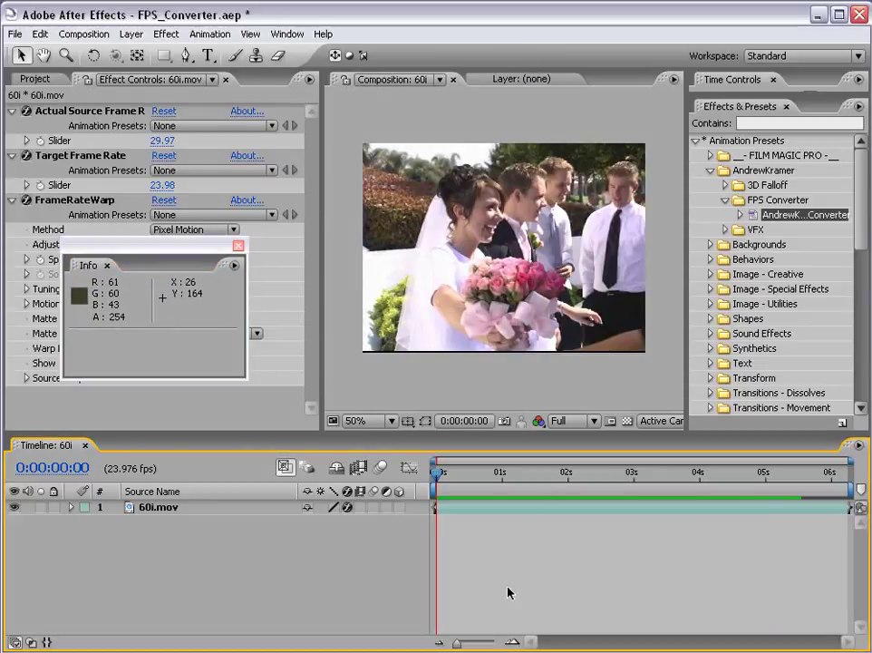
key(KP_0)
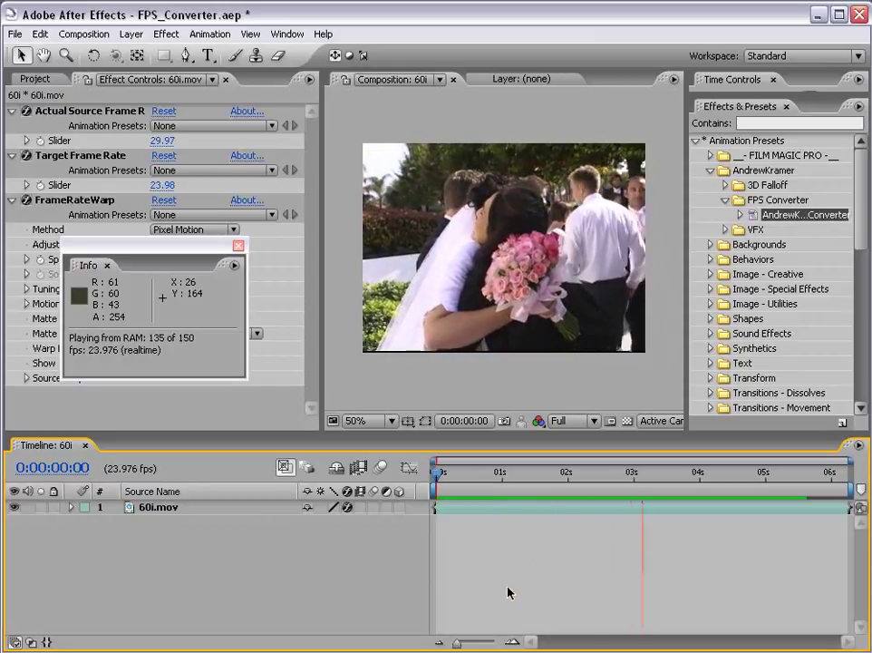
click(507, 591)
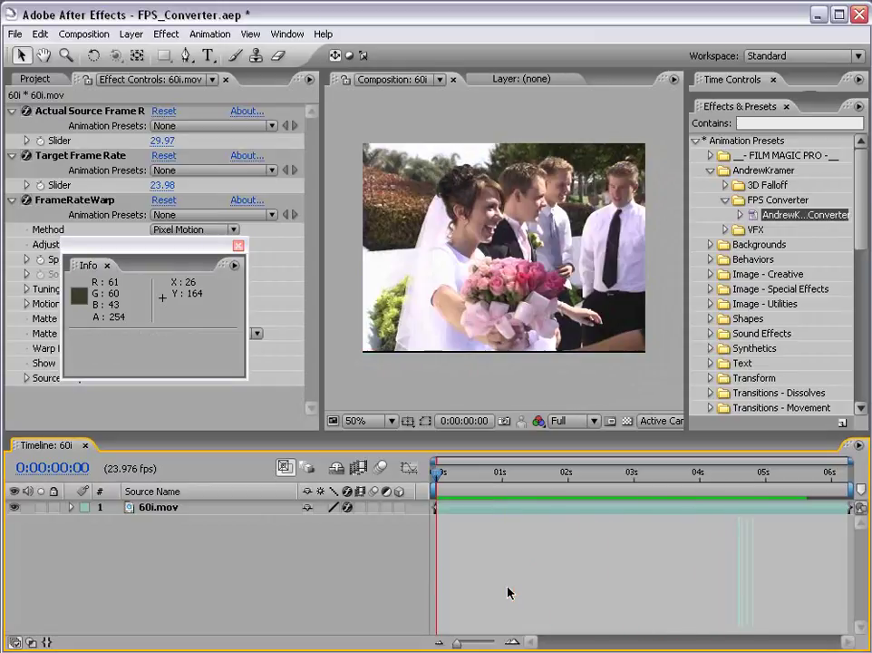
Preview from 0:00:02:12, then again maximized at 100%, and restore the normal layout.
drag(441, 473, 605, 480)
key(KP_0)
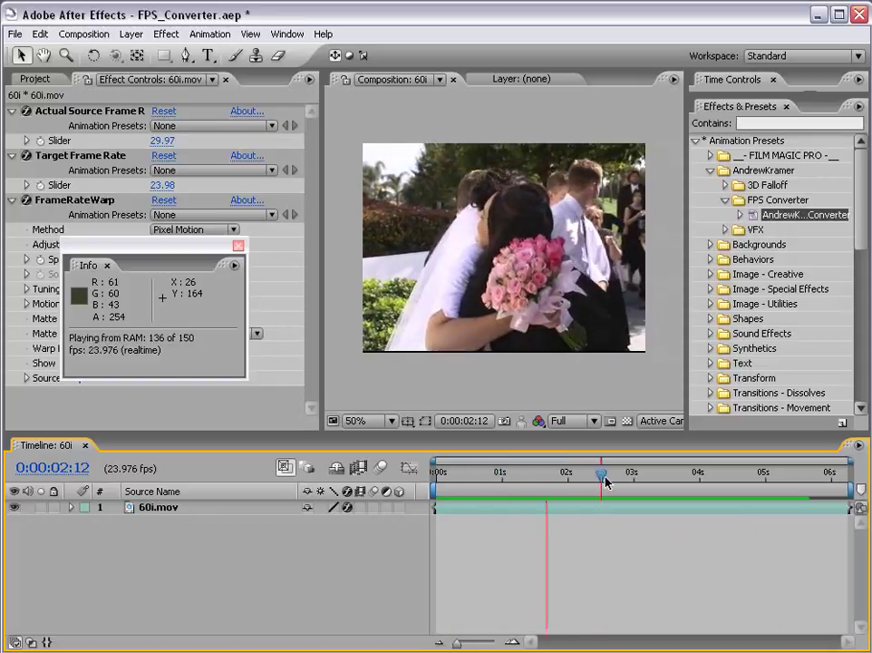
key(space)
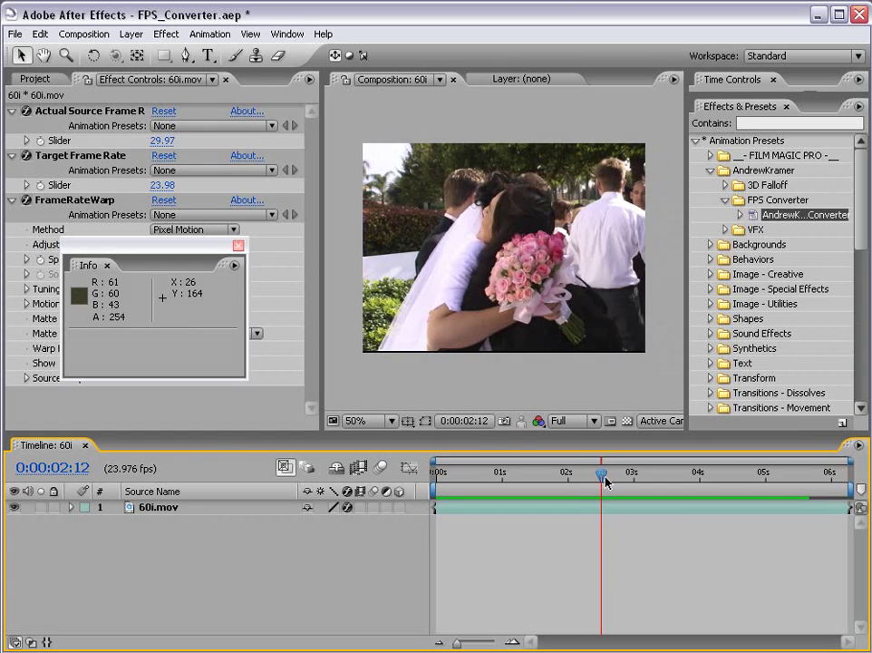
key(grave)
key(slash)
key(KP_0)
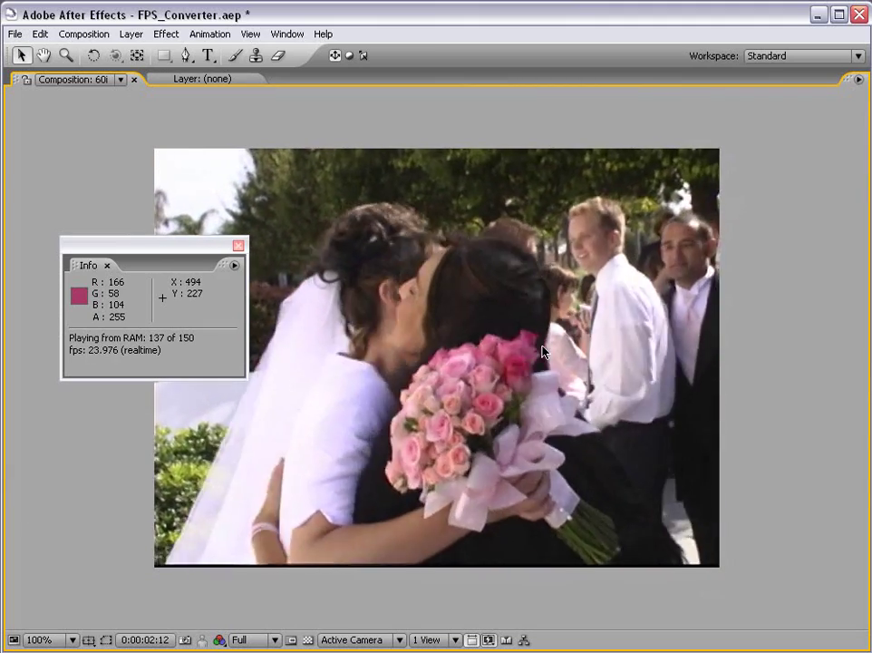
key(space)
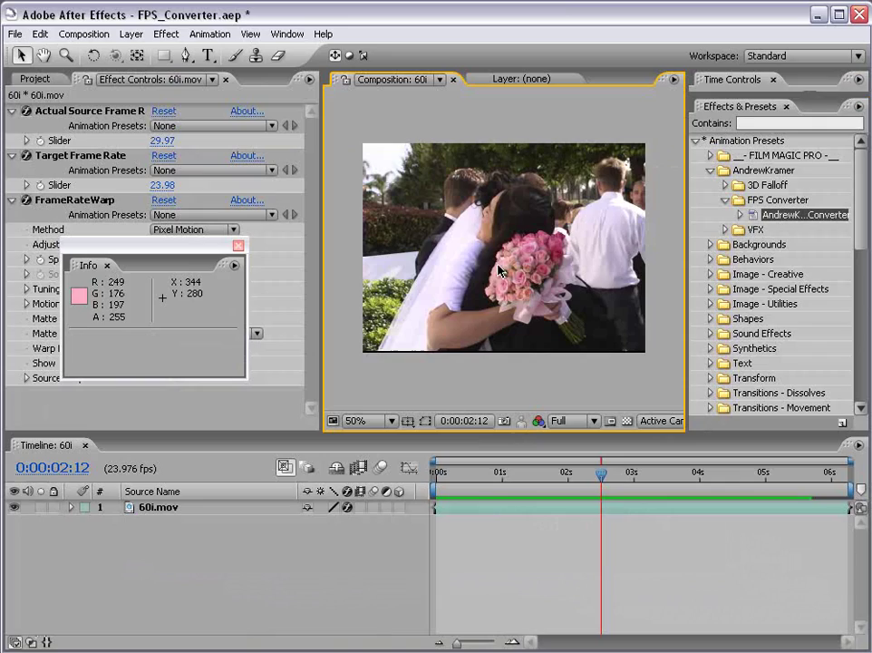
key(grave)
key(comma)
click(530, 578)
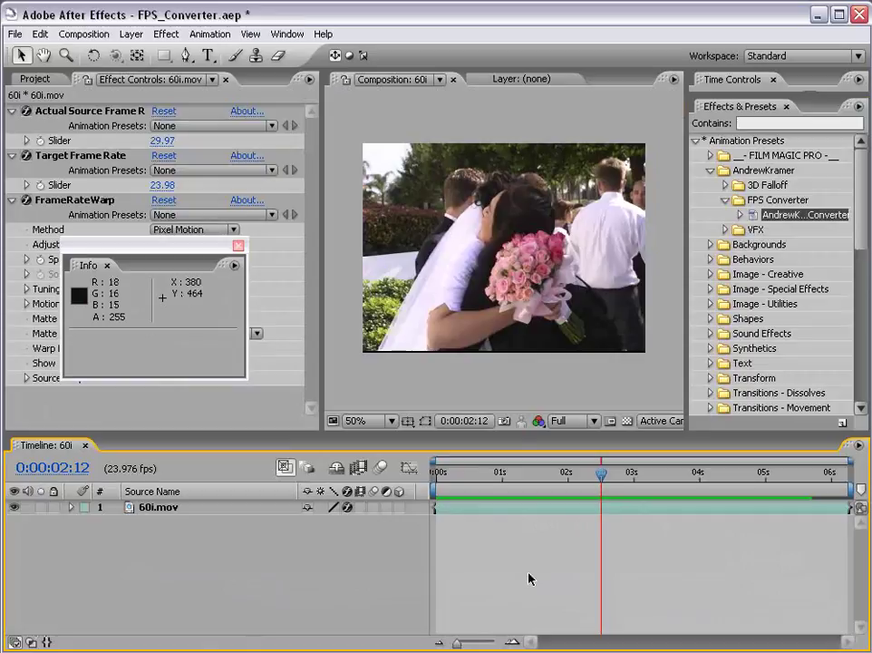
click(34, 78)
Change 24p.mov's interpretation to conform to 29.97 fps instead of 23.976.
click(68, 207)
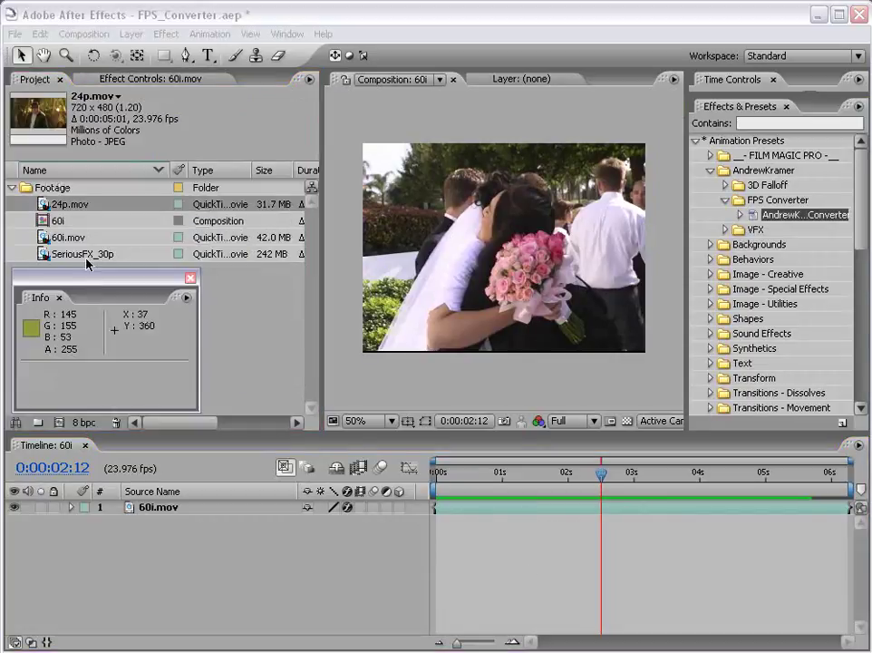
right_click(61, 207)
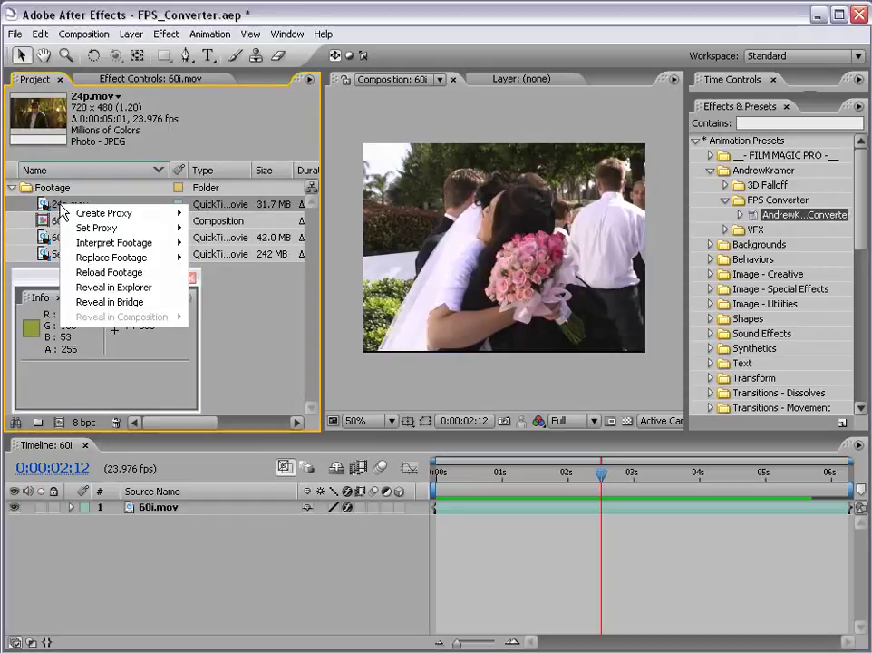
mouse_move(113, 246)
click(222, 243)
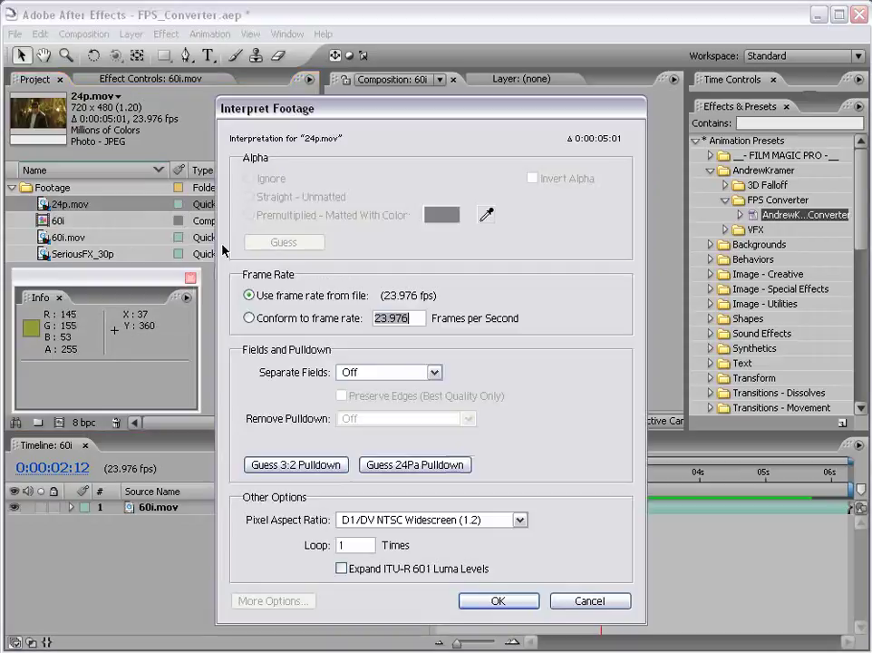
click(245, 313)
click(417, 316)
drag(414, 316, 335, 313)
text(30)
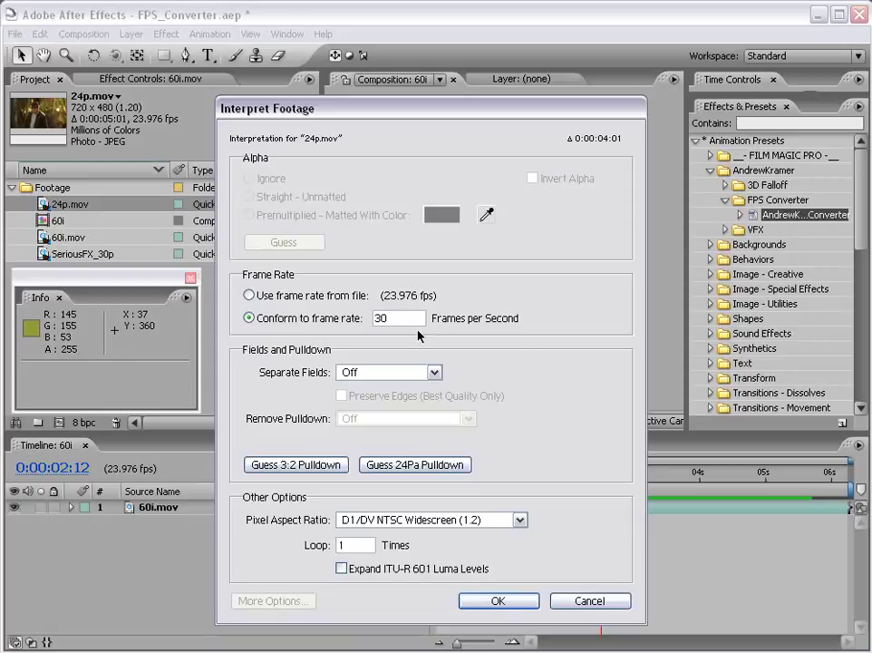
drag(409, 317, 333, 317)
text(29.97)
click(500, 602)
Create a 24p composition from 24p.mov and widen the composition viewer.
drag(34, 156, 59, 422)
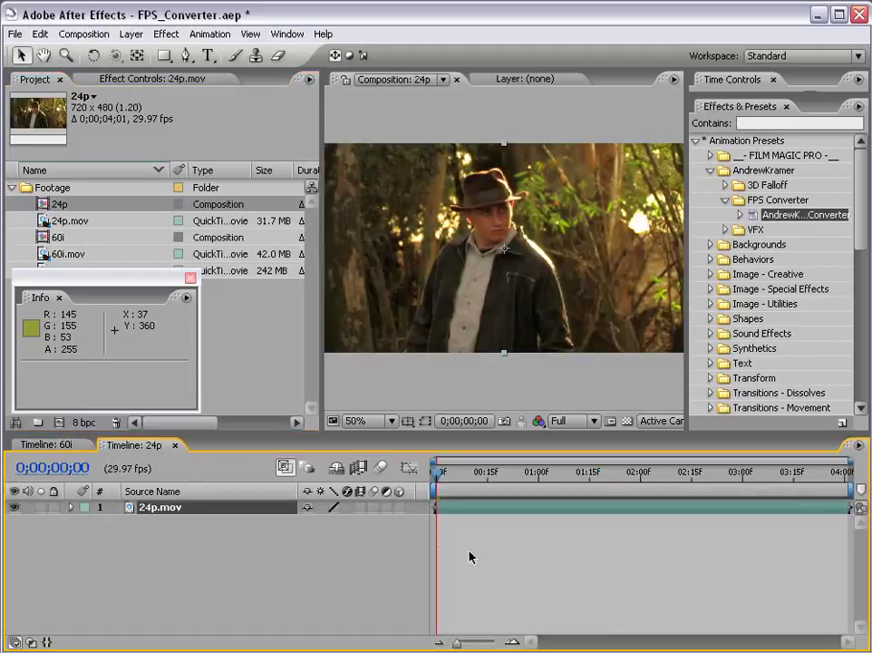
drag(318, 353, 278, 354)
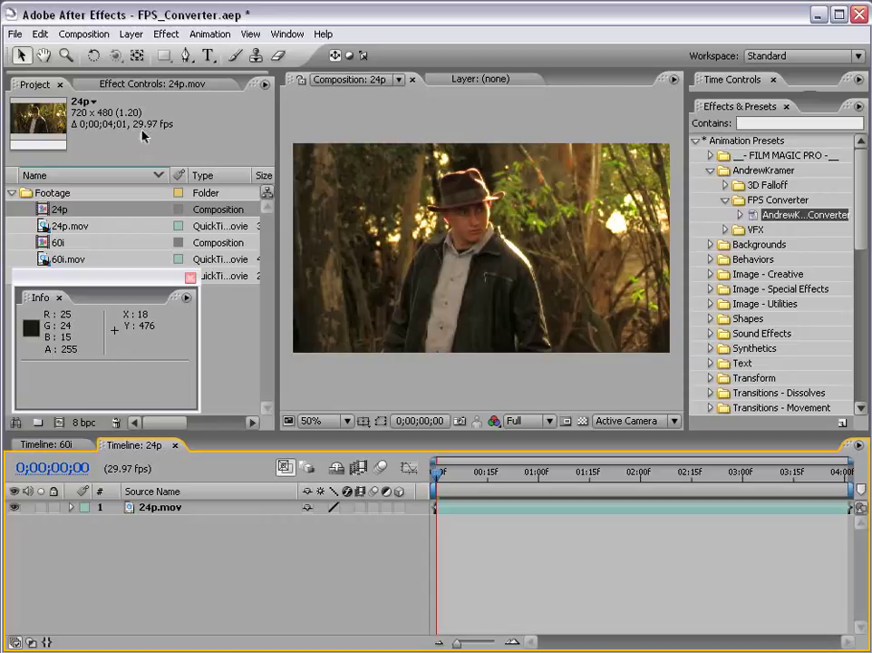
click(485, 507)
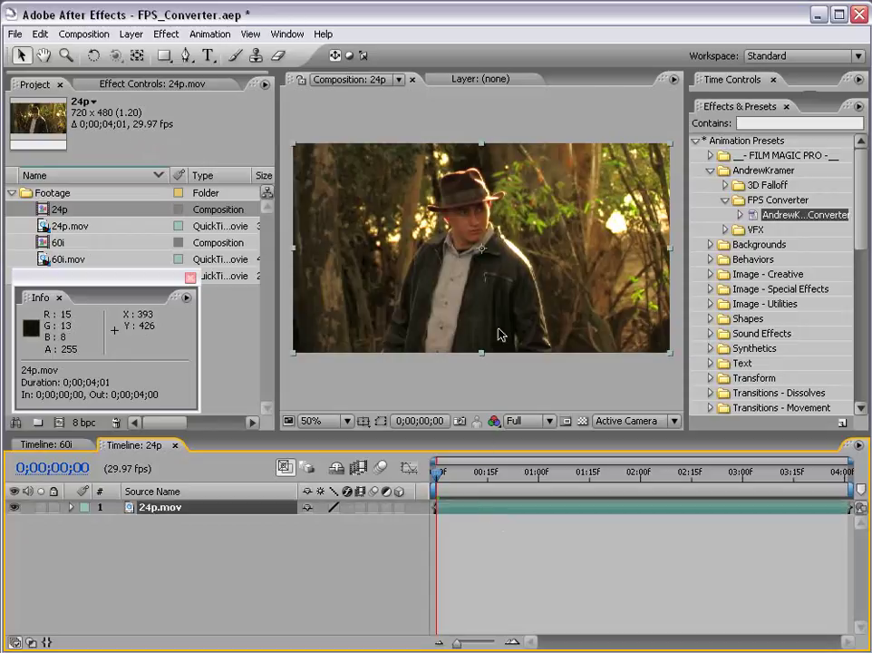
click(473, 364)
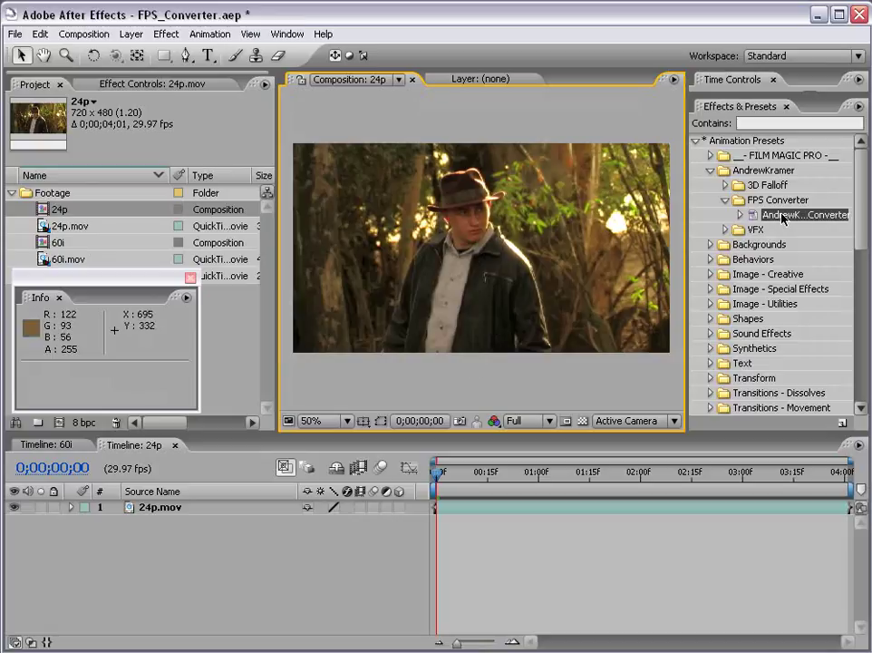
Apply FPS Converter to 24p.mov with source 23.98 and target 29.98 fps.
drag(782, 216, 480, 236)
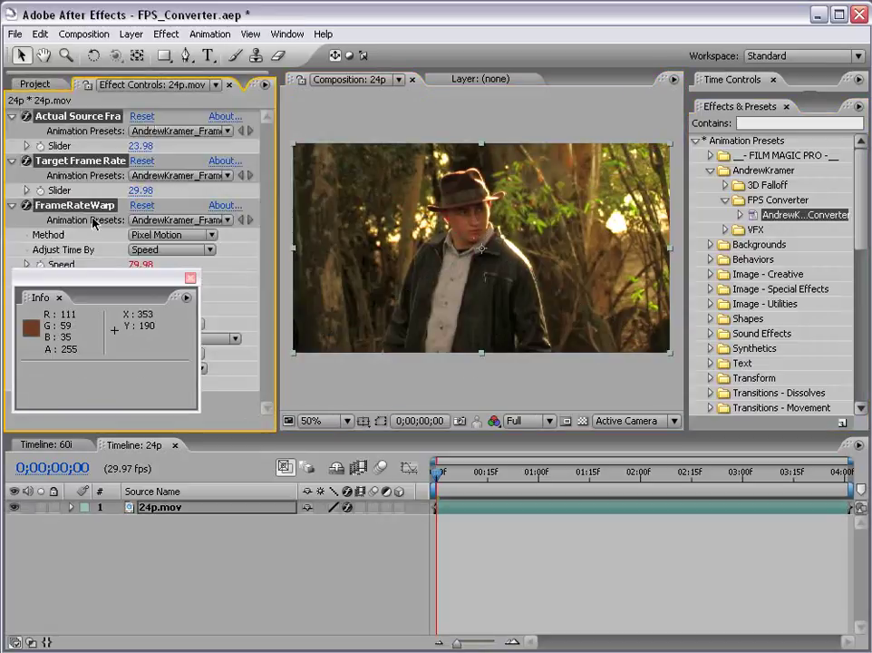
click(140, 146)
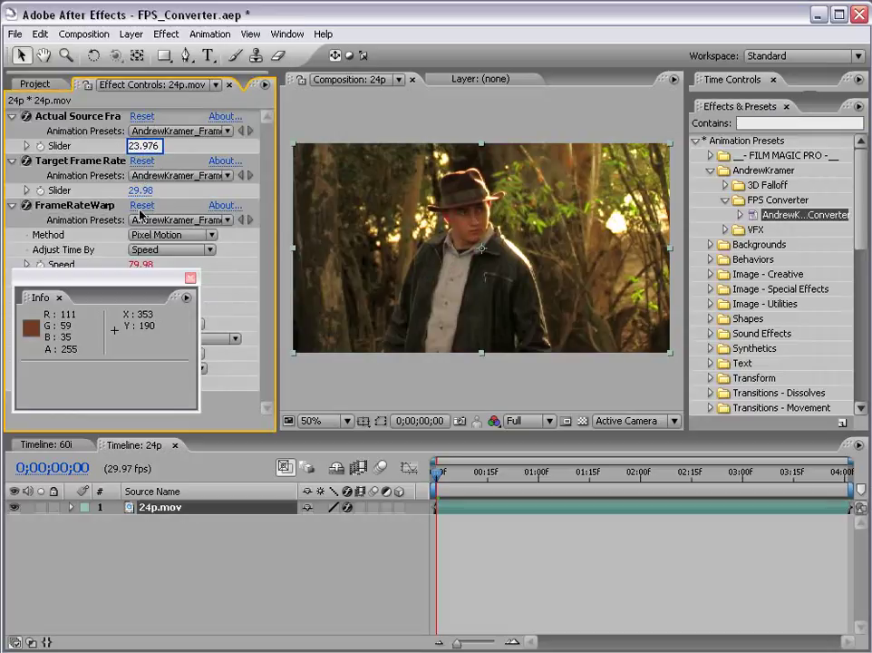
key(Tab)
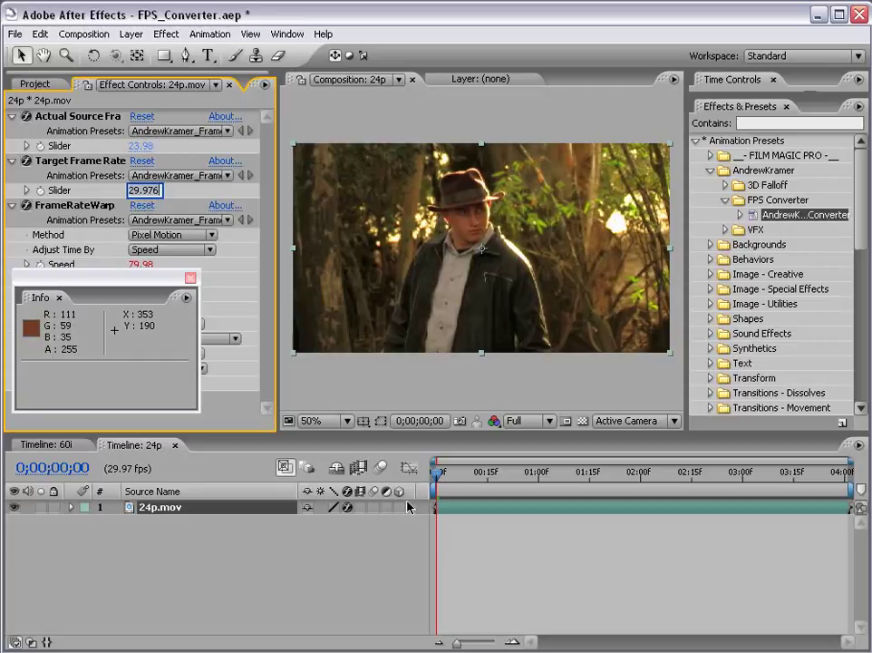
click(407, 396)
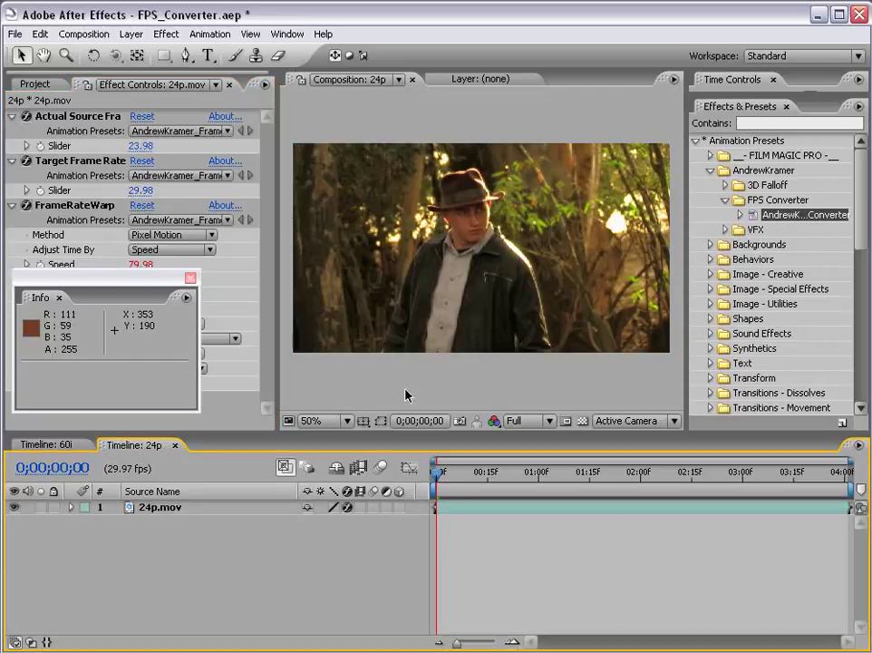
click(407, 396)
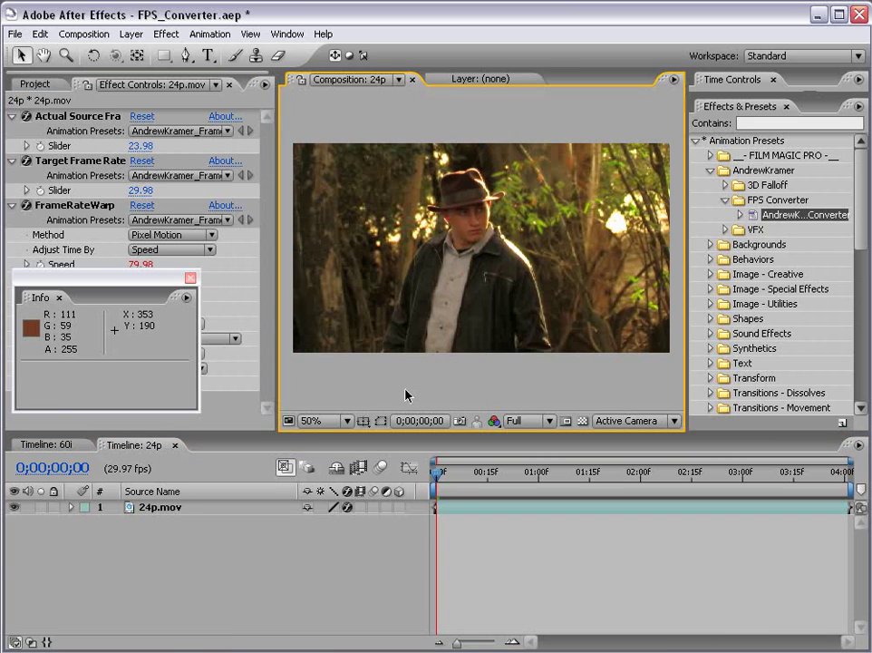
key(grave)
key(KP_0)
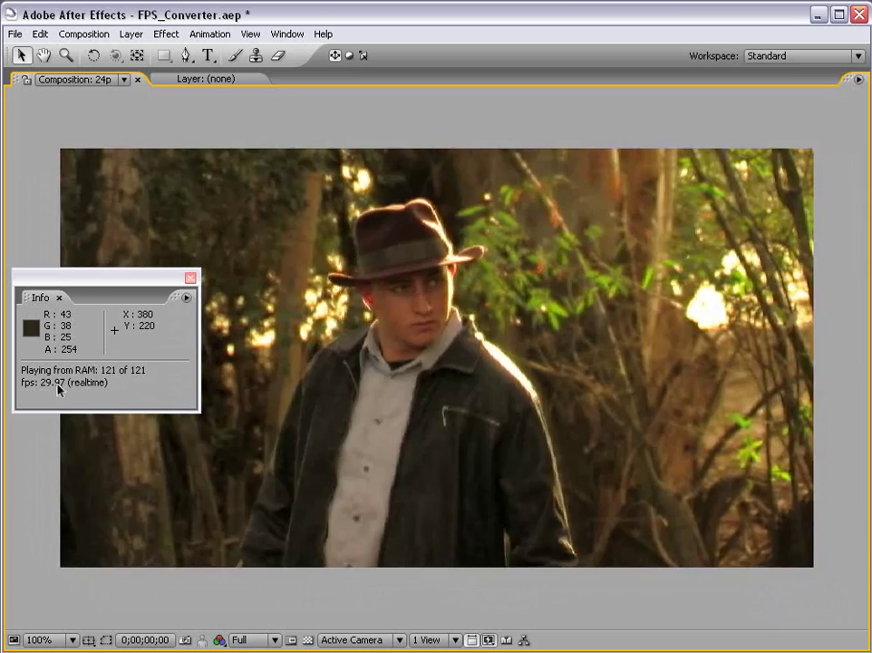
key(space)
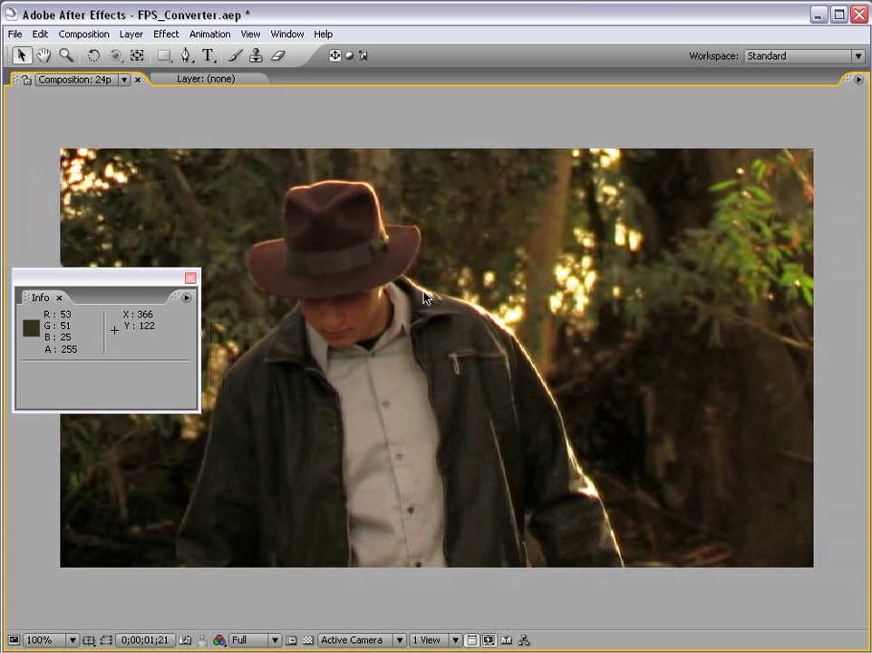
key(grave)
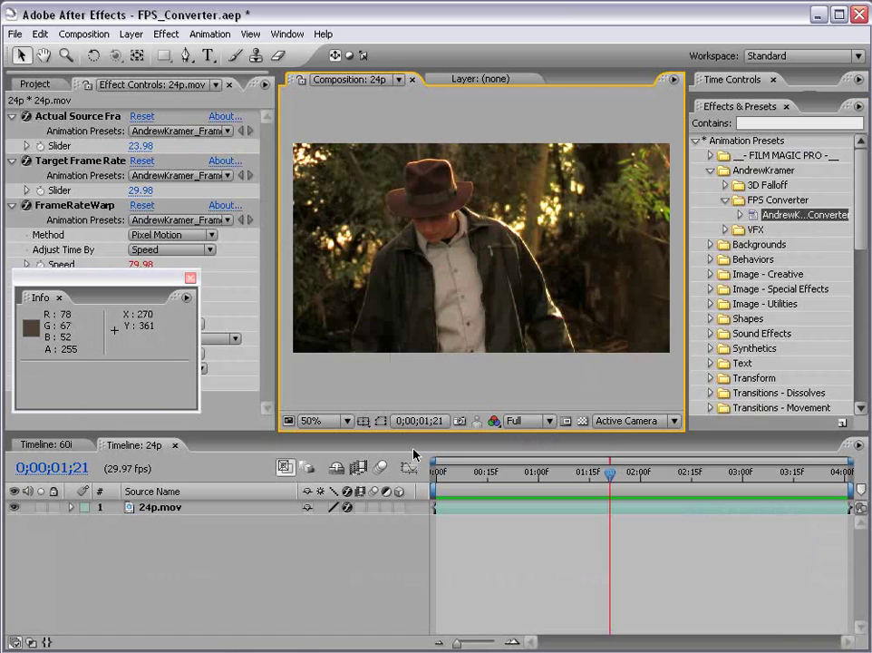
click(494, 483)
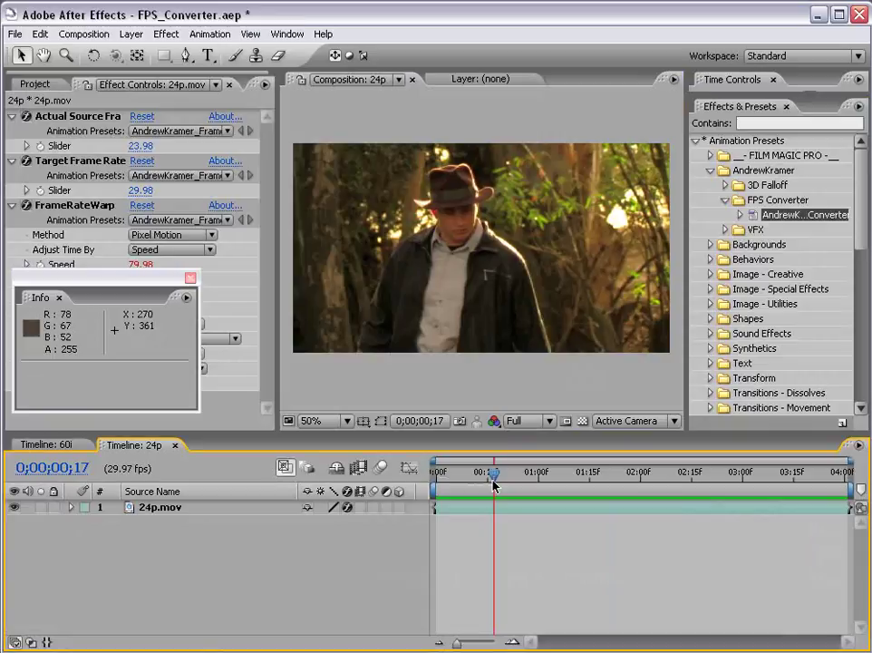
key(Page_Down)
key(Page_Down)
key(Page_Down)
key(Page_Down)
key(Page_Down)
key(Page_Down)
key(Page_Down)
key(Page_Down)
key(Page_Down)
key(Page_Down)
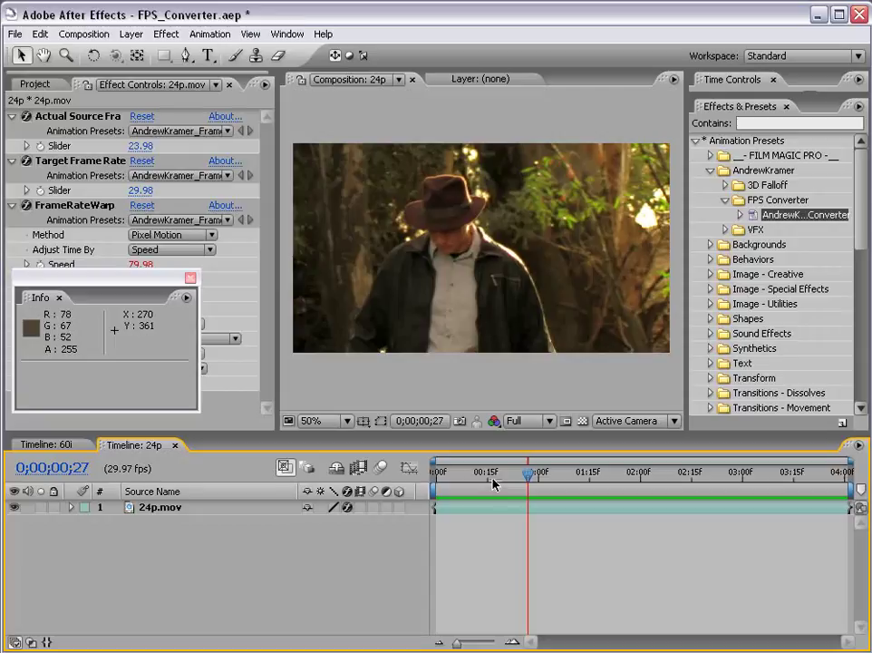
Briefly maximize the composition viewer, restore it, and show the Project panel.
click(385, 284)
key(grave)
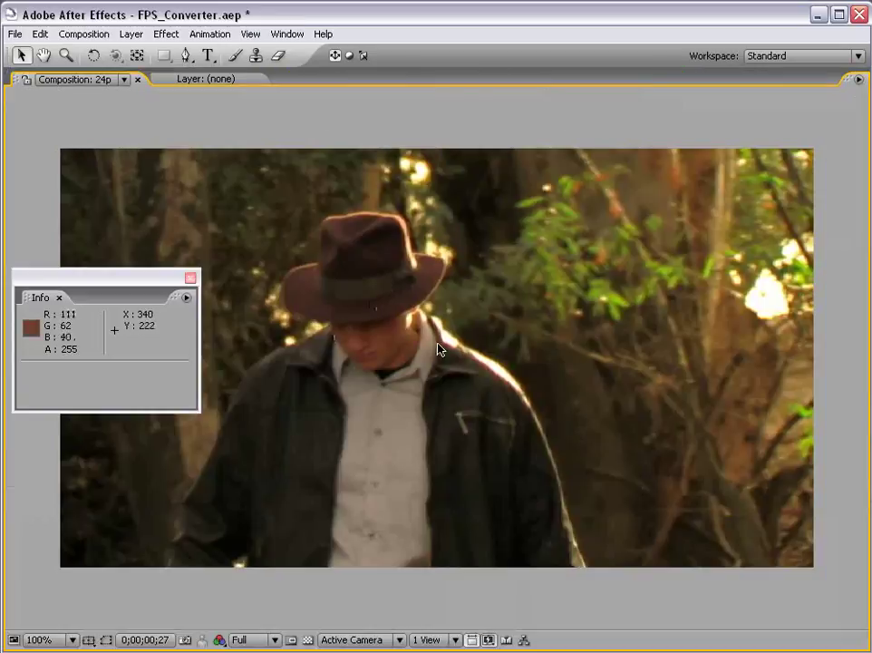
key(grave)
click(36, 84)
Scrub the original 24p.mov in its footage player, then close the player.
double_click(54, 225)
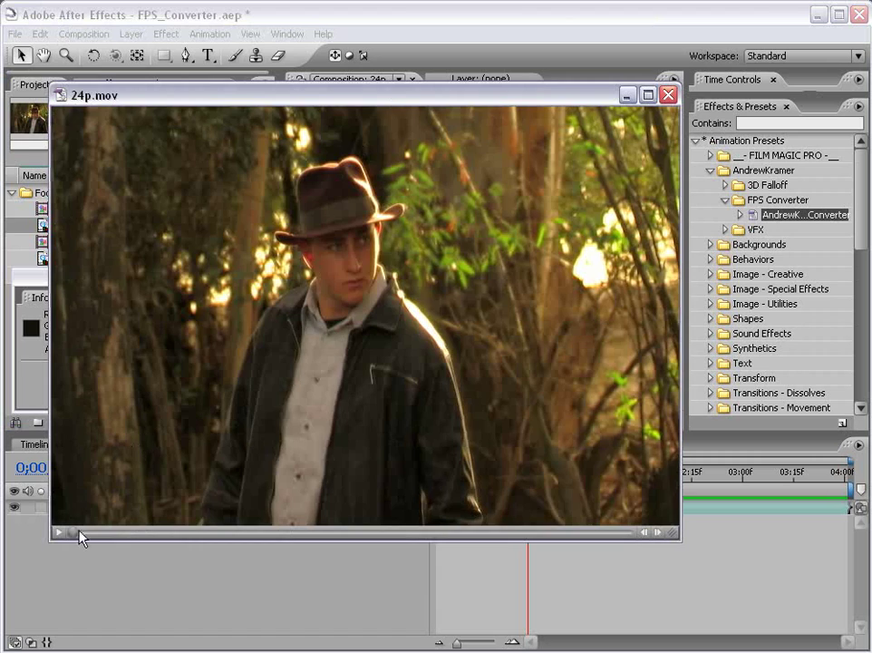
drag(78, 536, 324, 532)
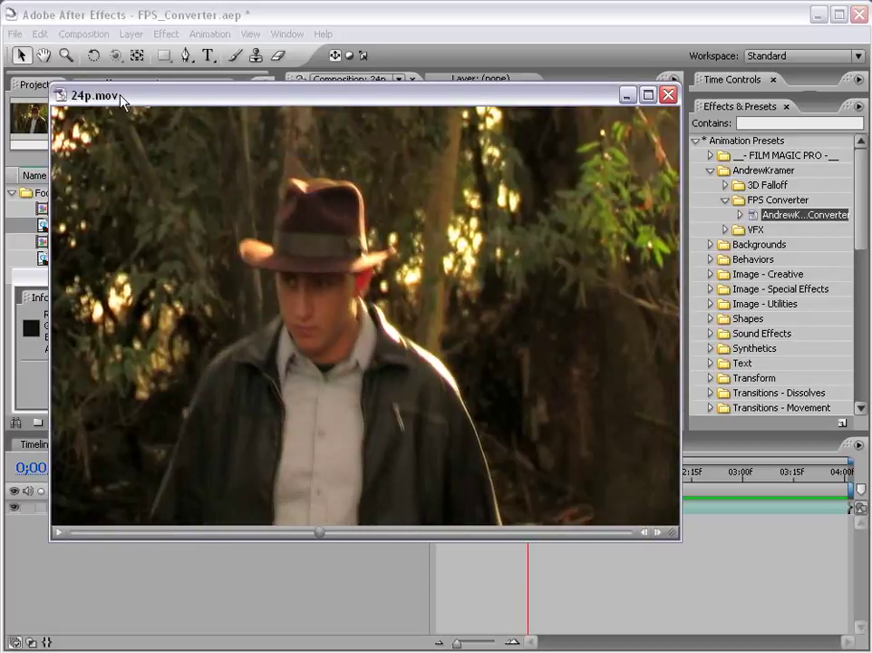
drag(112, 90, 121, 91)
click(677, 95)
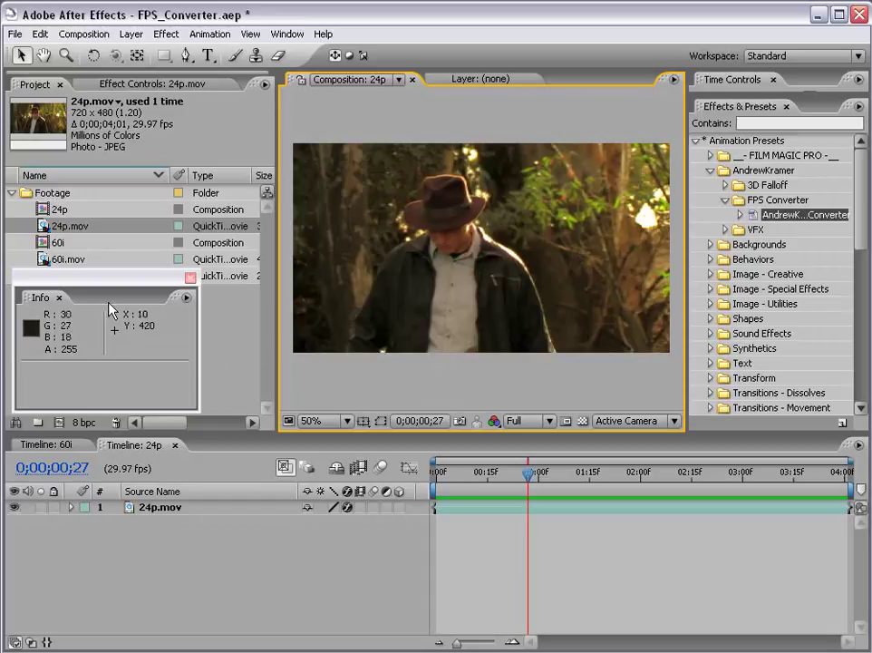
Move the Info window off the footage list and select SeriousFX_30p.
drag(113, 277, 113, 316)
click(83, 302)
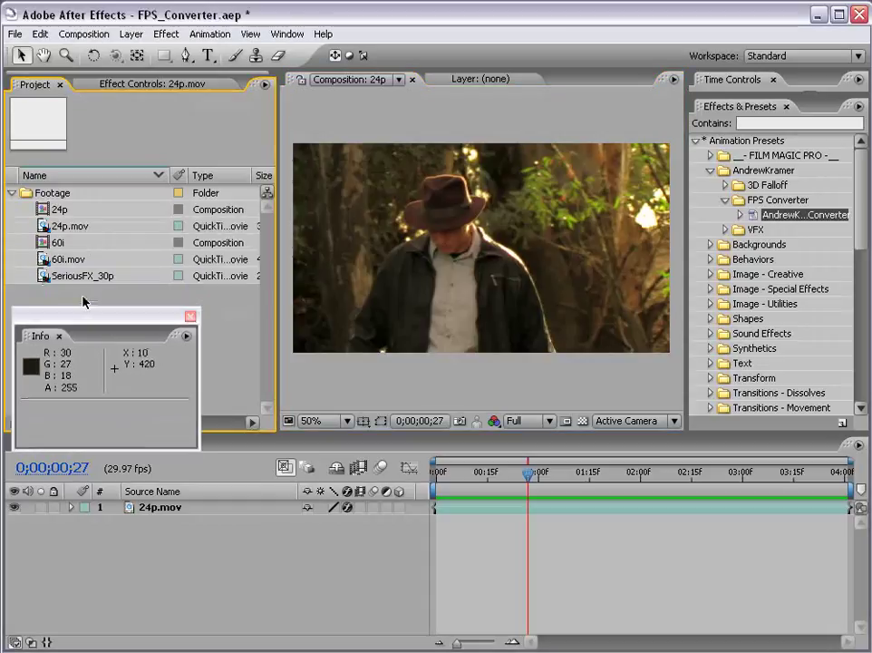
click(72, 280)
click(97, 297)
click(72, 282)
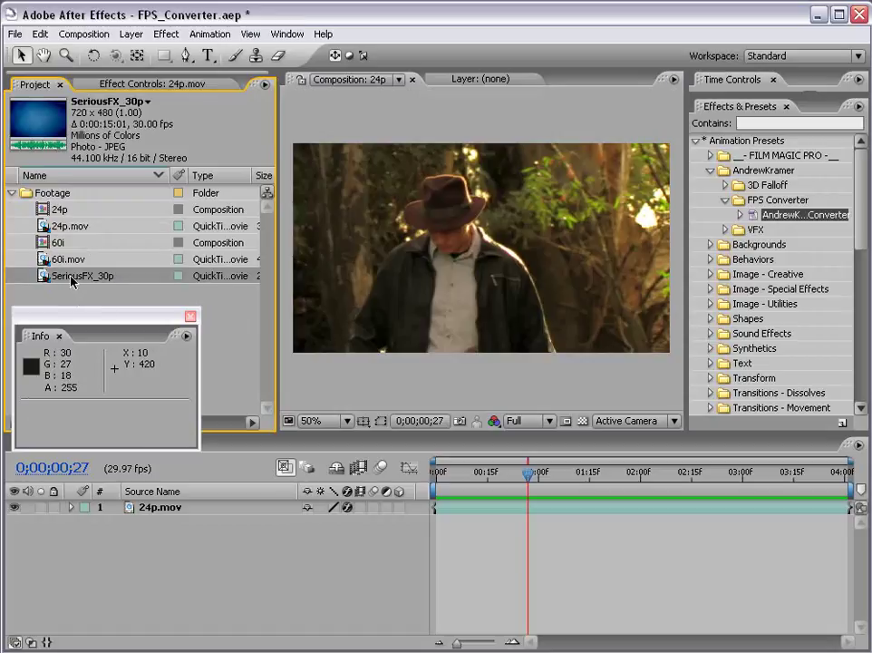
drag(56, 319, 58, 292)
drag(125, 290, 253, 312)
click(64, 284)
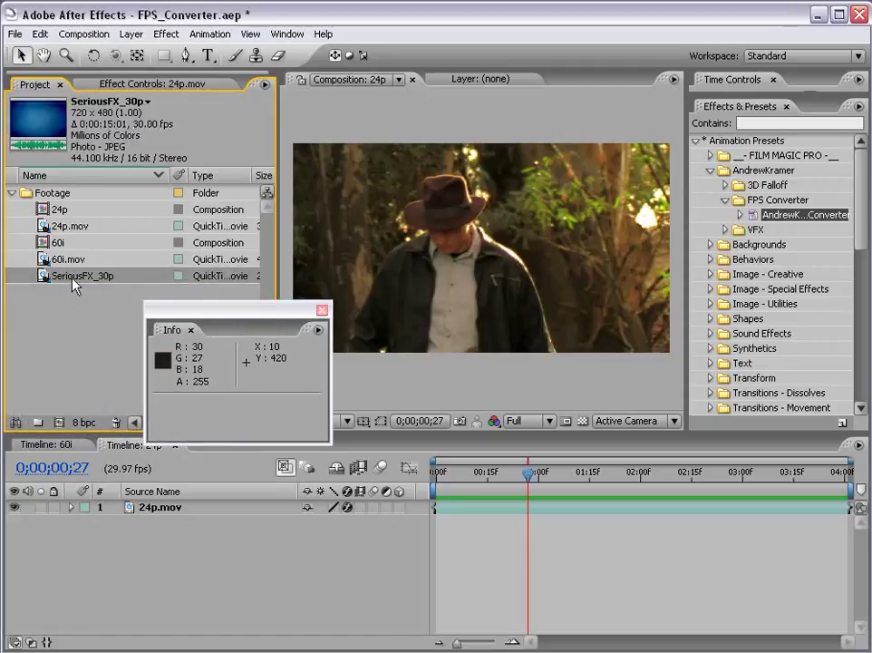
Interpret SeriousFX_30p conformed to 25 fps instead of its native 30.
right_click(72, 280)
mouse_move(111, 325)
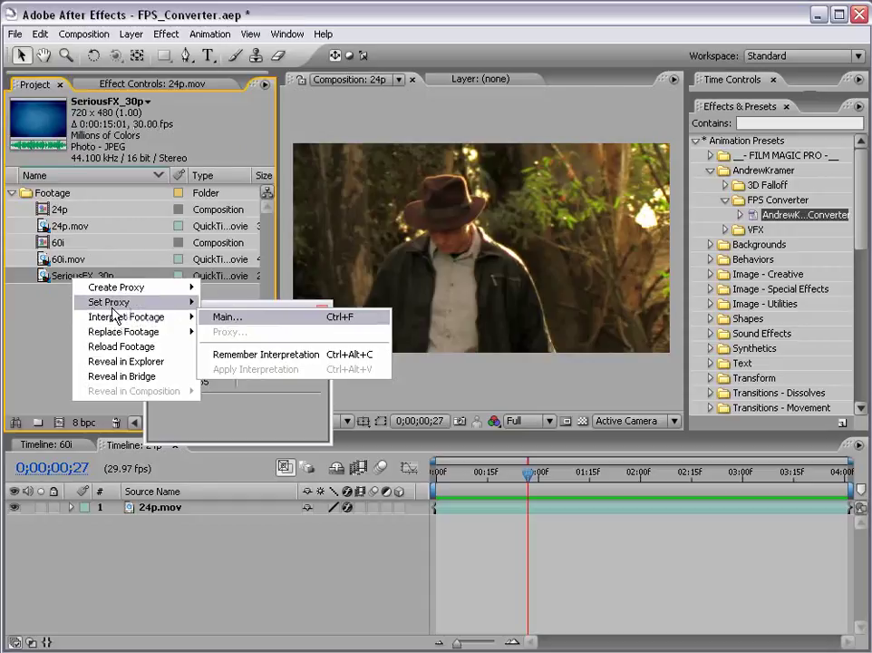
click(235, 317)
click(250, 318)
click(250, 296)
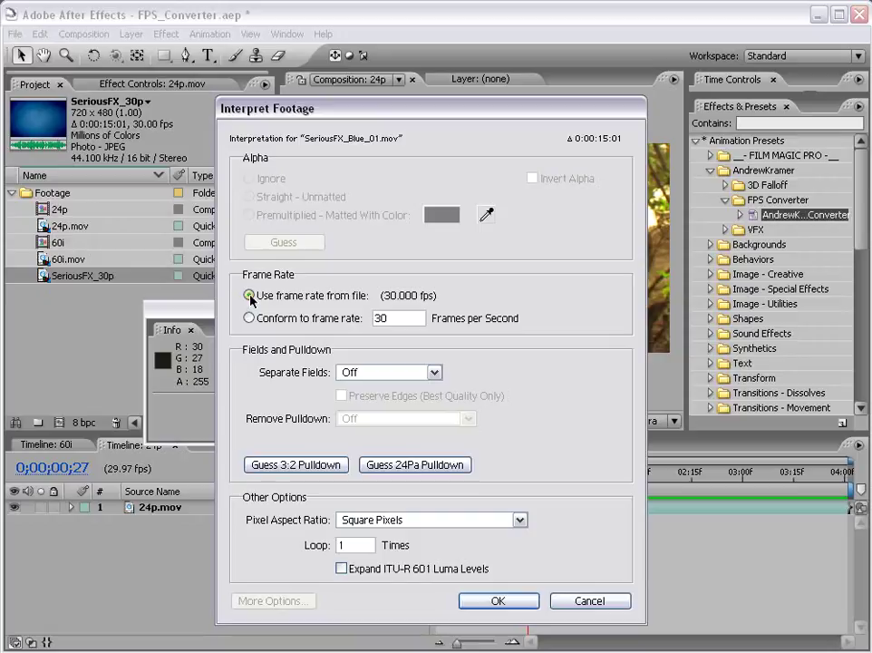
click(248, 317)
double_click(412, 318)
text(25)
click(498, 601)
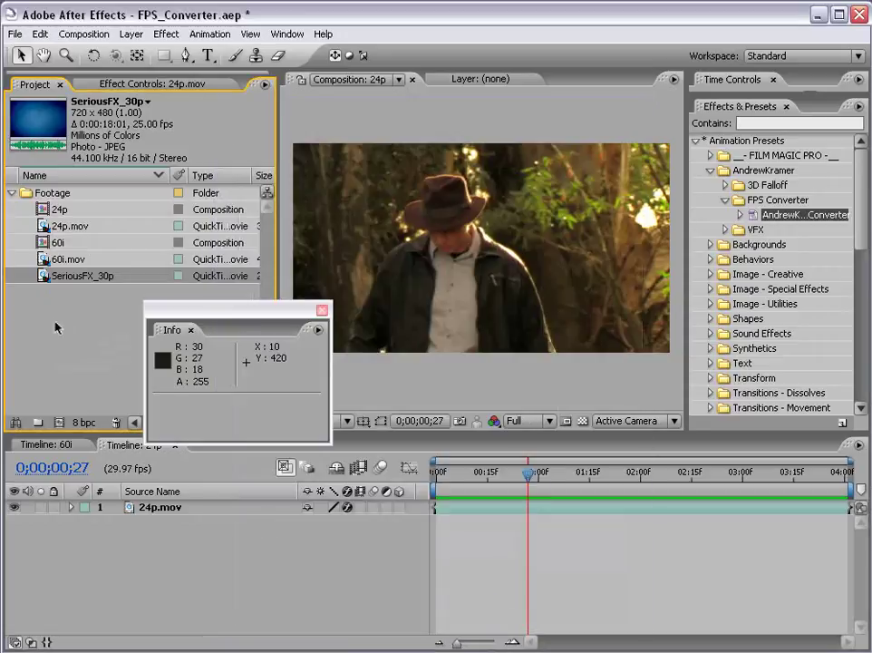
click(66, 328)
Create a composition from SeriousFX_30p and RAM preview it.
drag(43, 278, 59, 423)
mouse_move(448, 491)
mouse_down()
mouse_move(446, 480)
mouse_move(494, 480)
mouse_move(463, 480)
mouse_up()
key(KP_0)
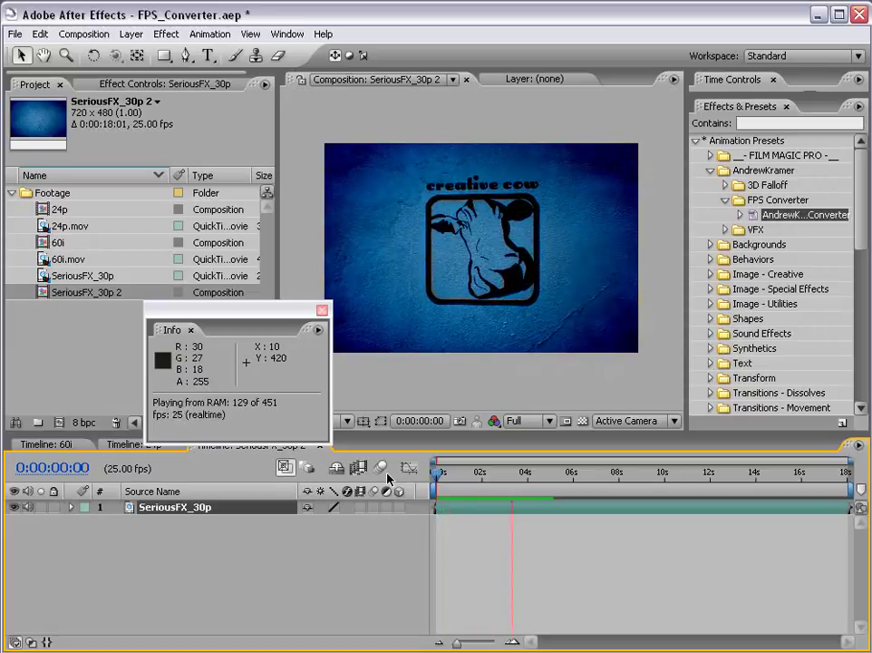
key(space)
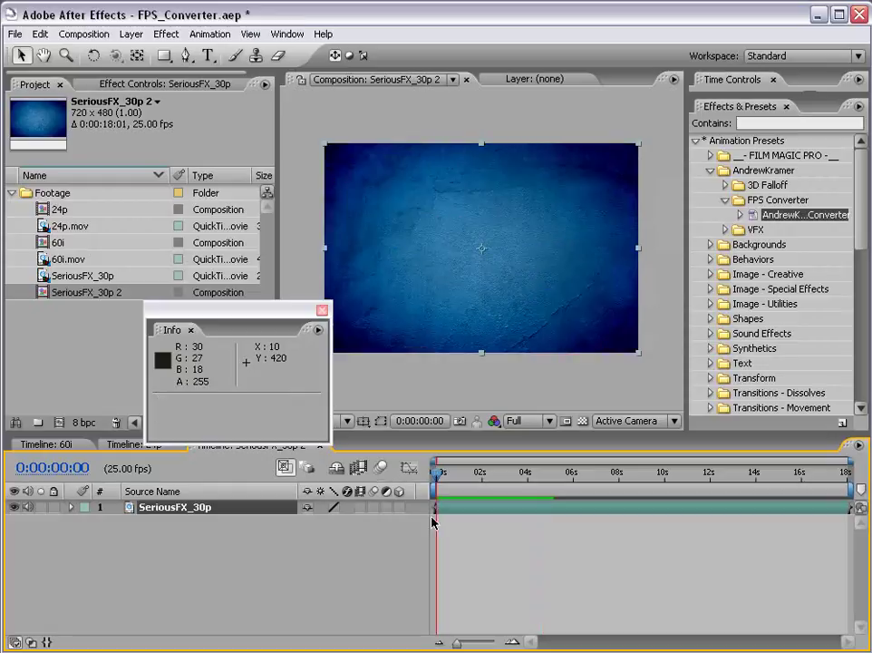
Apply FPS Converter to SeriousFX_30p with source 30 and target 25 fps.
drag(783, 219, 485, 240)
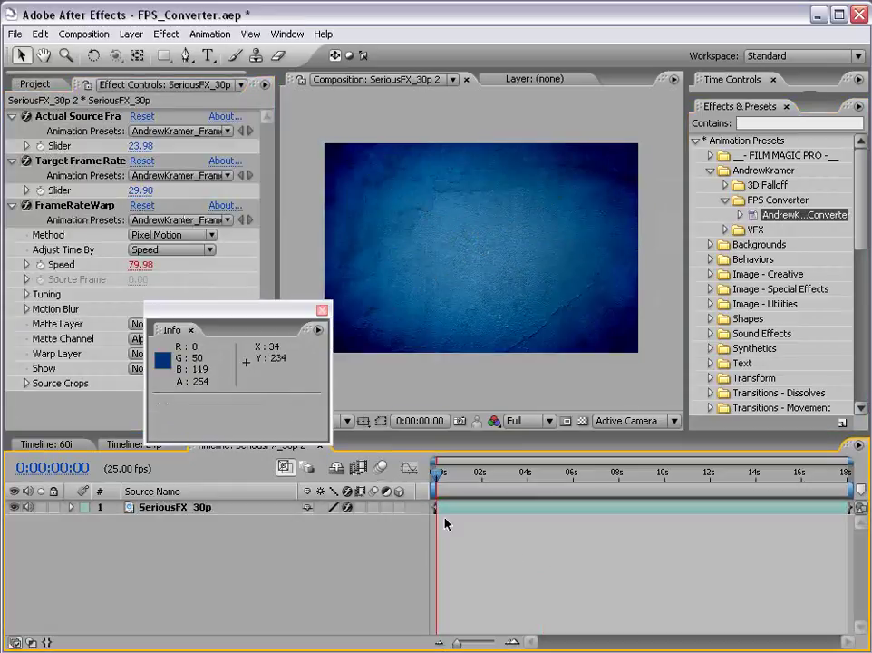
click(129, 144)
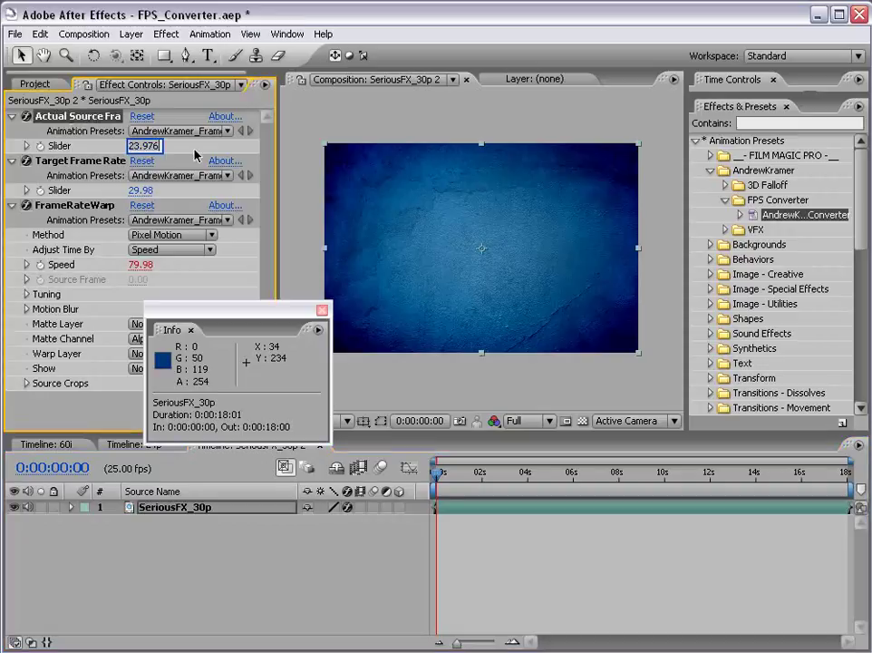
text(30)
key(Return)
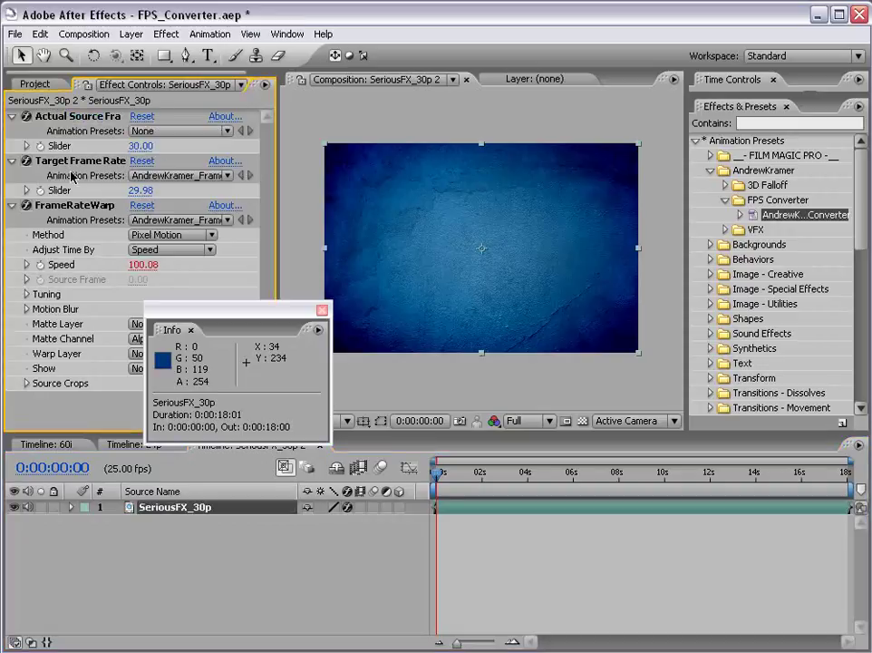
click(140, 190)
text(25)
key(Return)
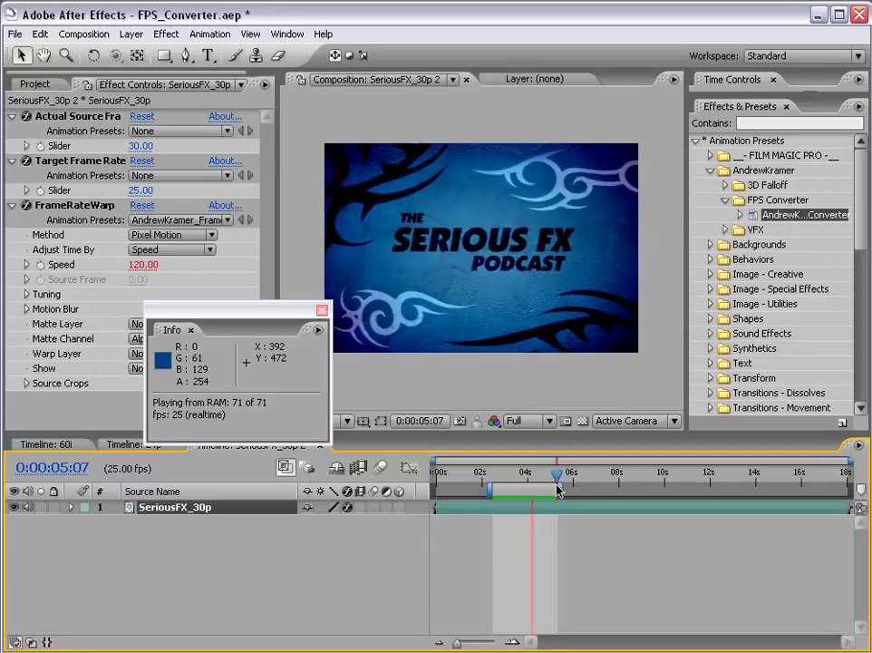
Stop the preview, scrub to about 3 seconds, and close the Info panel from the maximized viewer.
key(space)
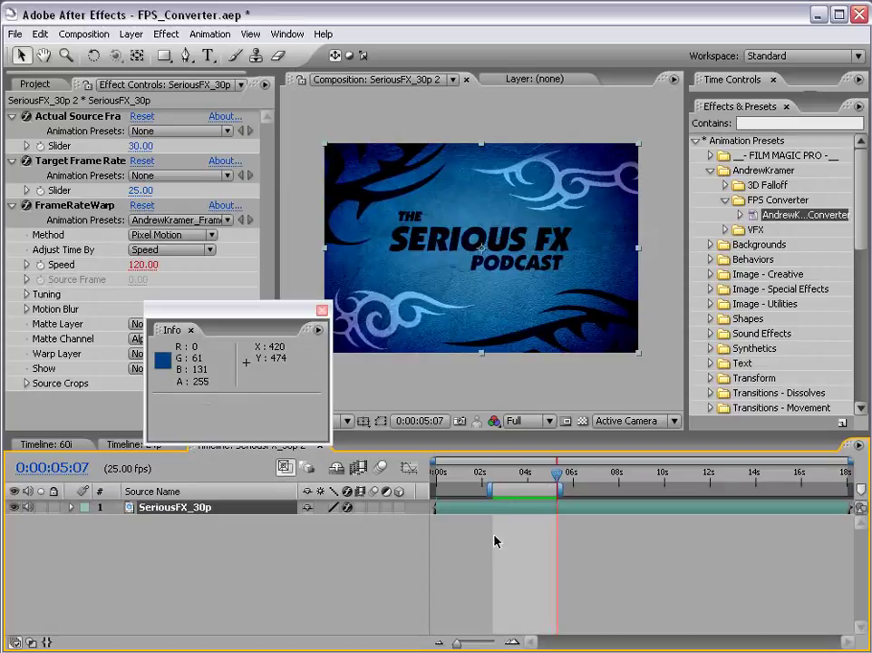
drag(488, 471, 517, 471)
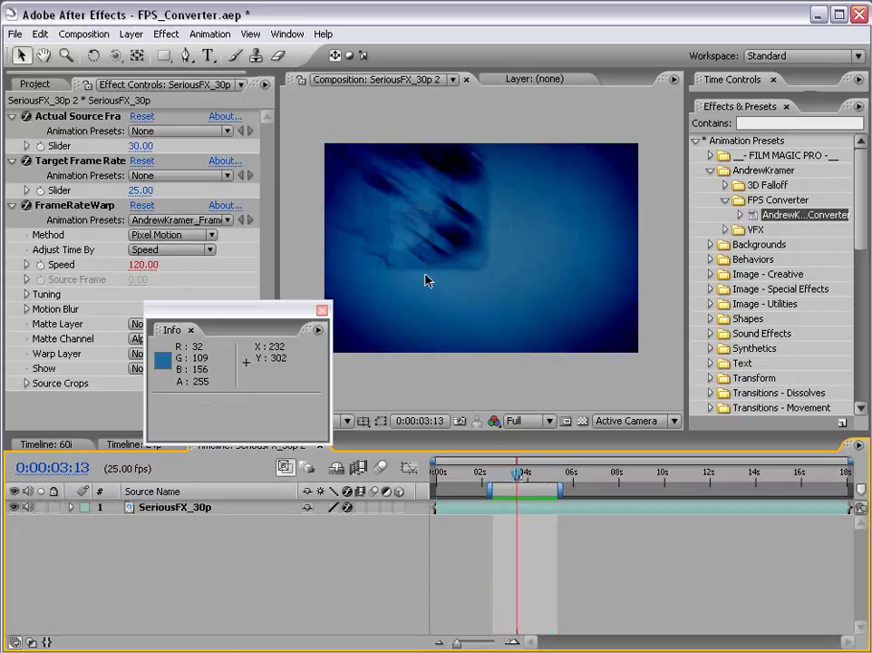
key(grave)
drag(440, 328, 520, 326)
click(324, 310)
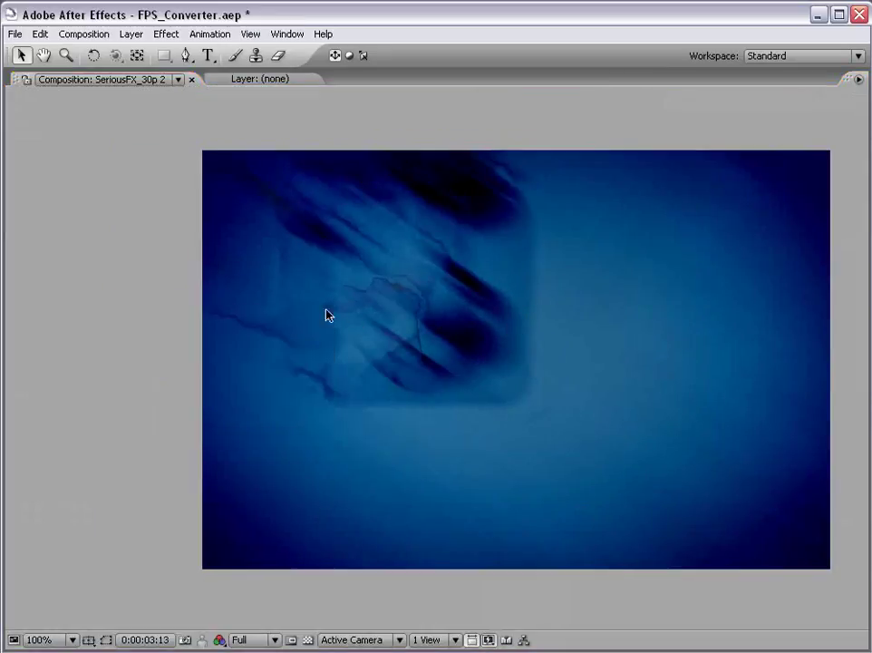
key(grave)
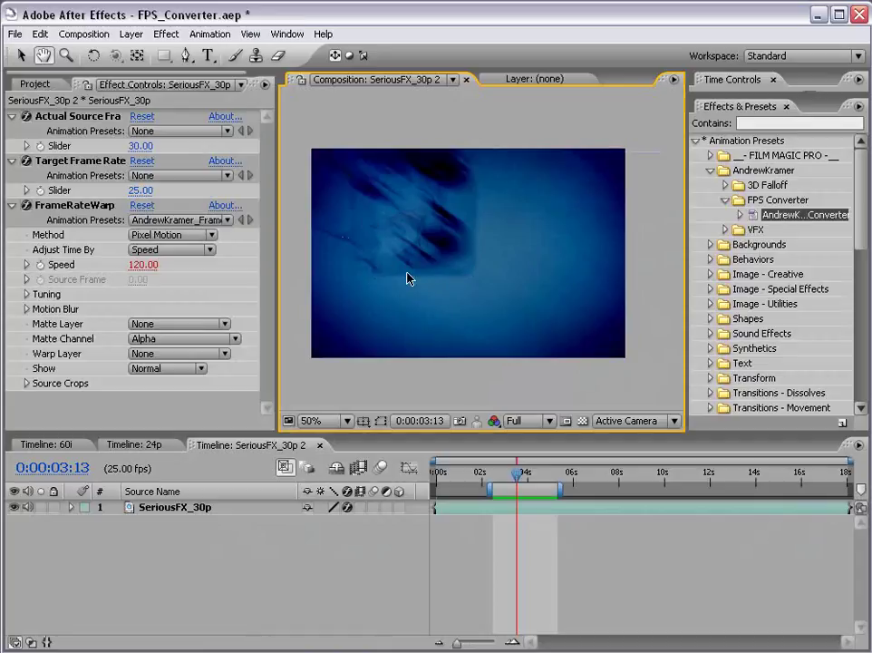
Step back and forth frame by frame around 3:13 to inspect the warped frames.
key(Page_Up)
key(Page_Up)
key(Page_Up)
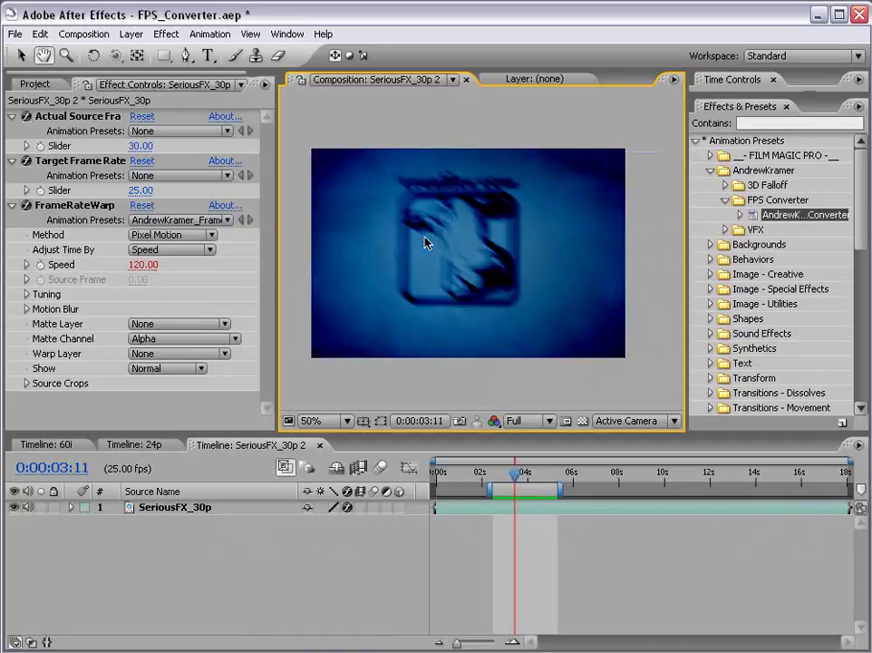
key(Page_Down)
key(Page_Down)
key(Page_Down)
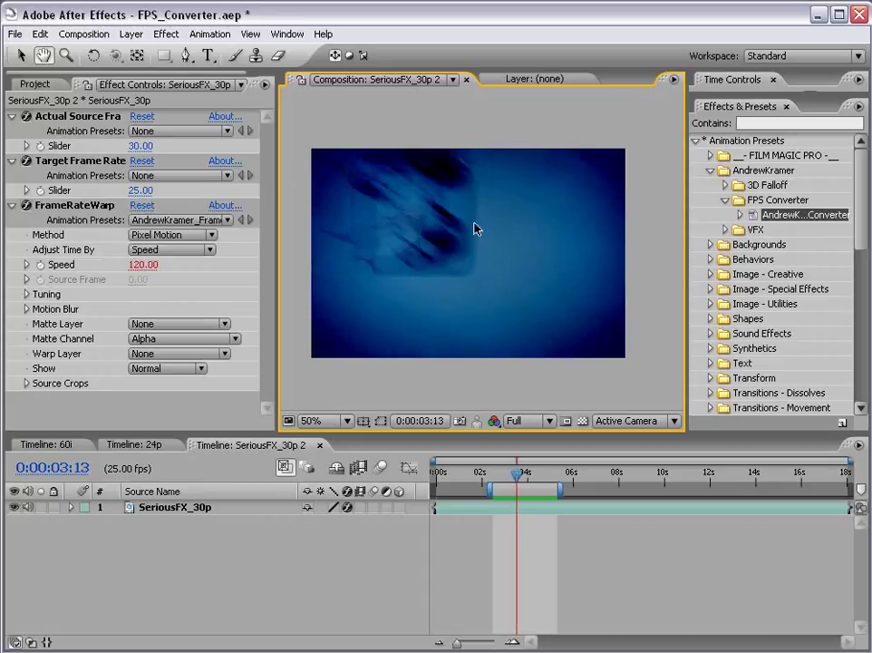
key(Page_Up)
key(Page_Down)
key(Page_Down)
key(Page_Up)
key(Page_Down)
key(Page_Down)
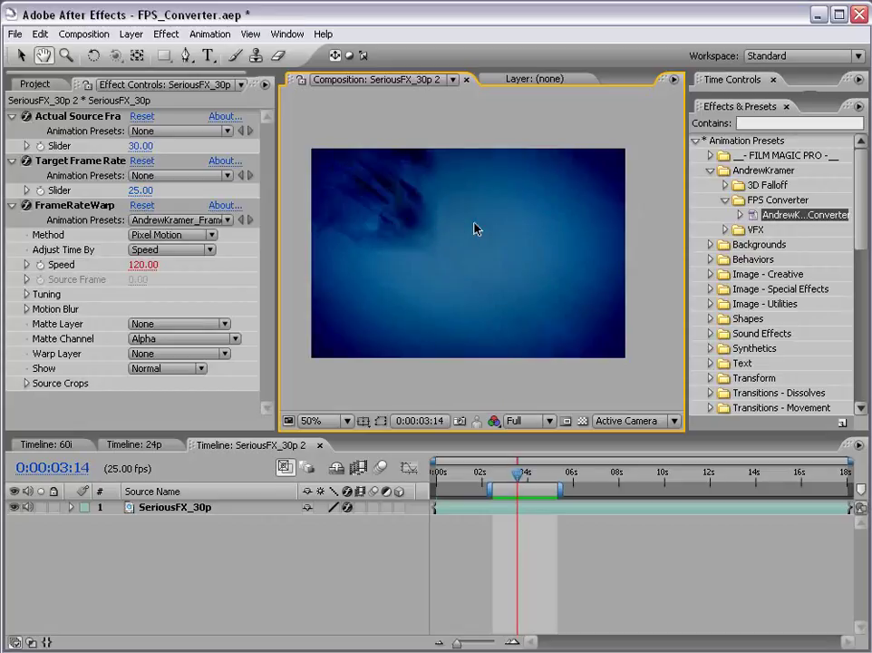
key(Page_Up)
key(Page_Up)
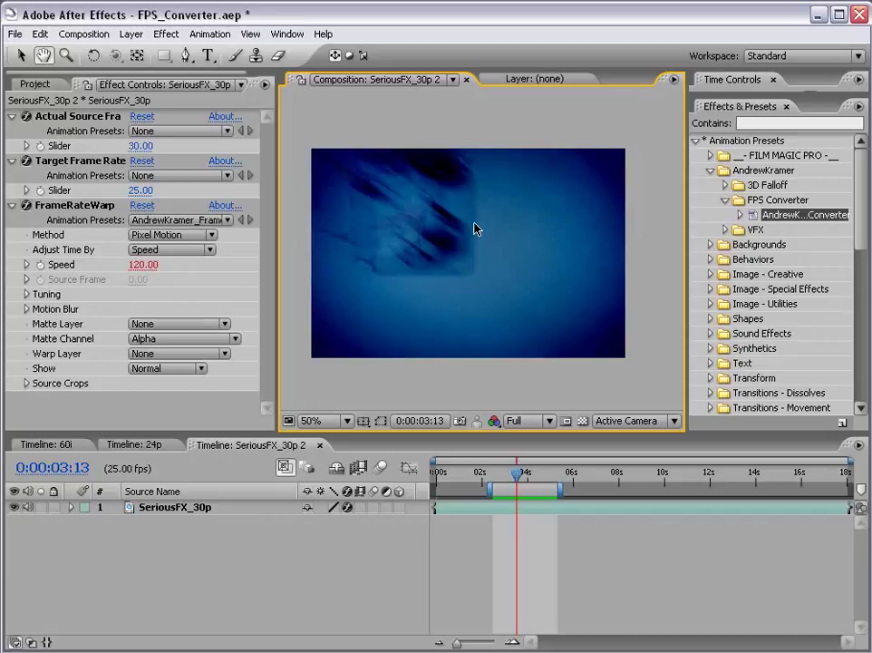
key(Page_Up)
key(Page_Down)
Expand FrameRateWarp's Tuning settings and set its Error Threshold to 40.
click(80, 206)
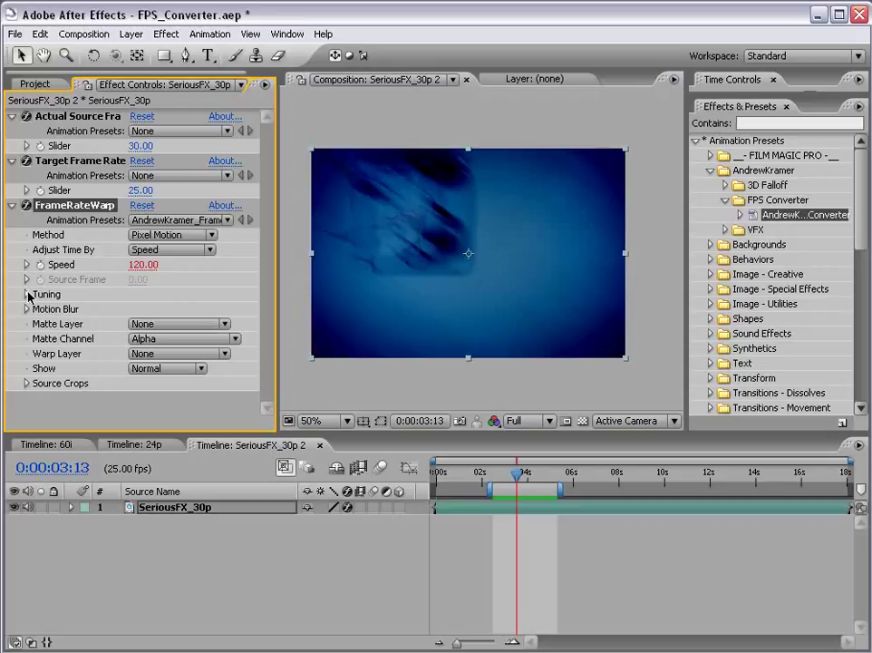
click(27, 295)
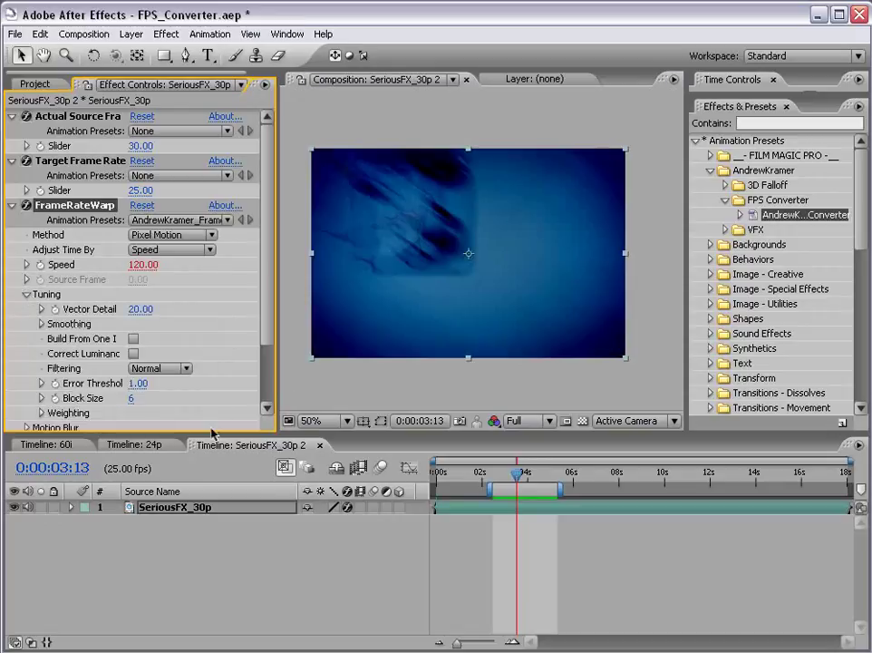
drag(210, 429, 210, 491)
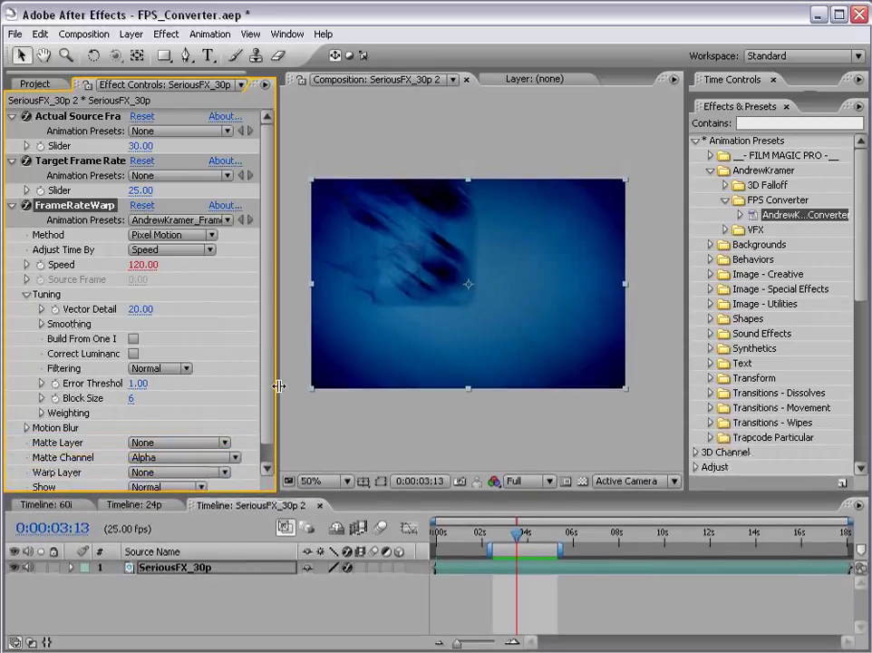
drag(278, 367, 299, 368)
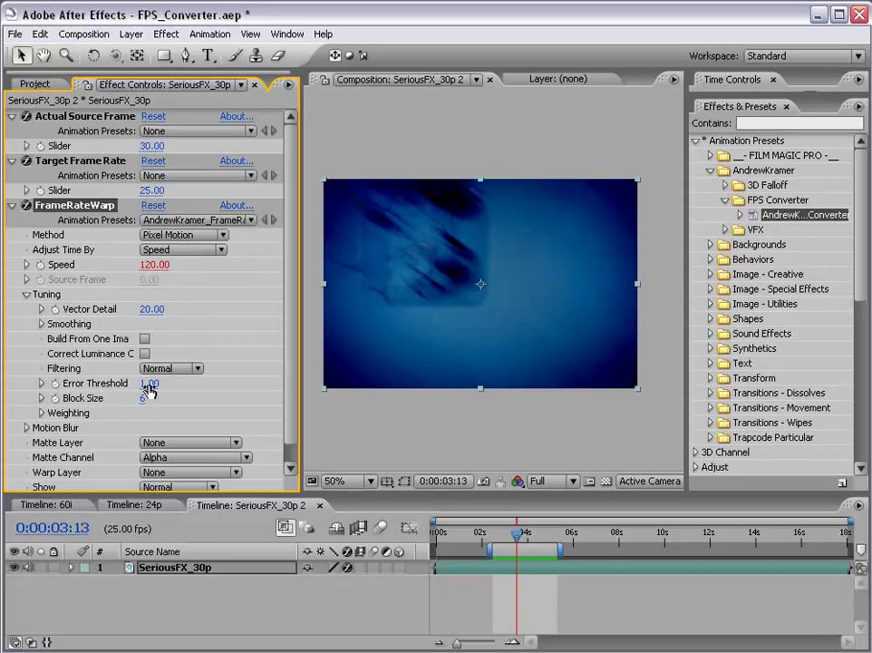
click(41, 384)
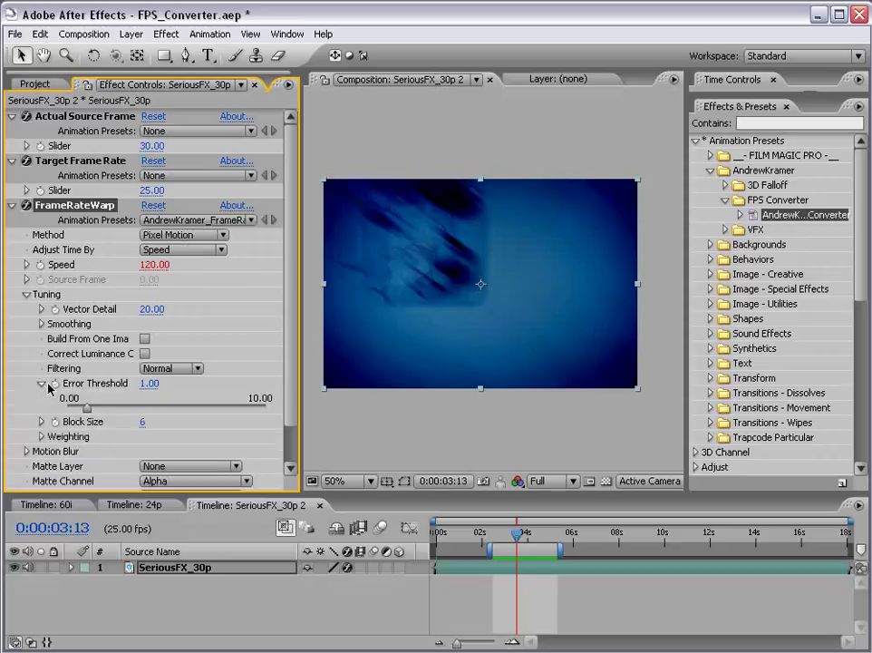
click(148, 384)
text(40)
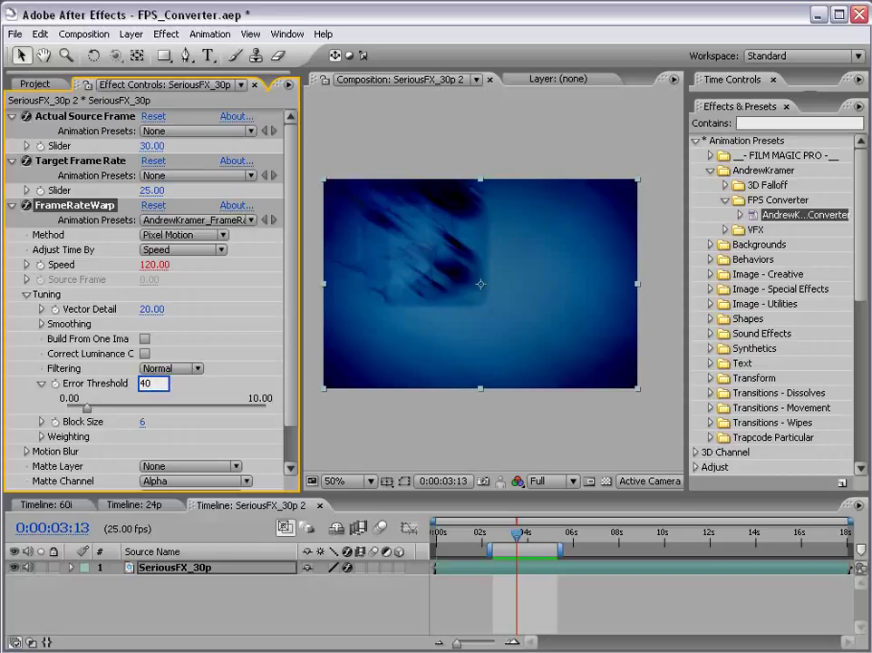
key(Return)
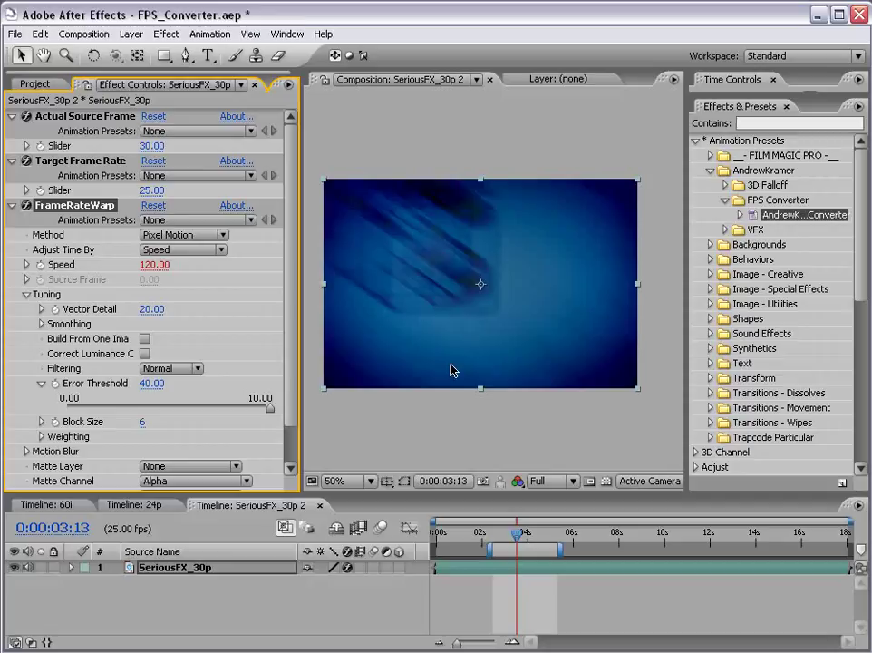
RAM-preview the converted title clip in the maximized composition viewer, then restore the normal layout.
click(430, 432)
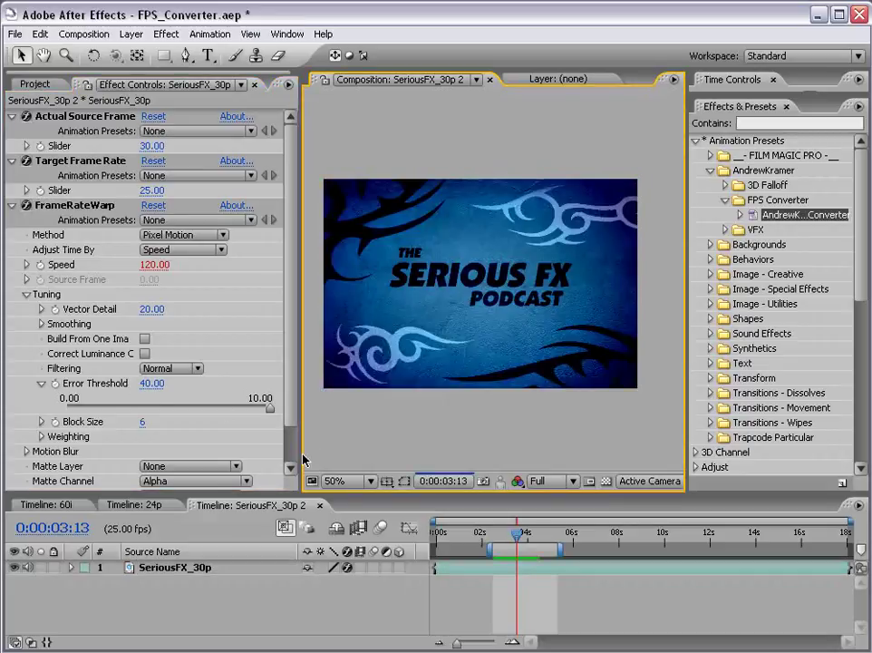
key(grave)
key(KP_0)
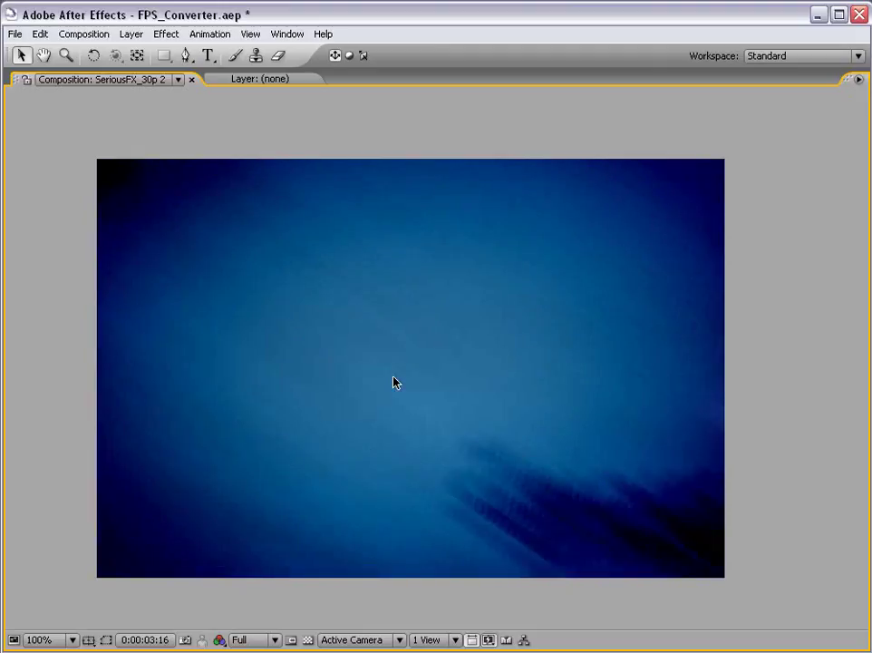
key(grave)
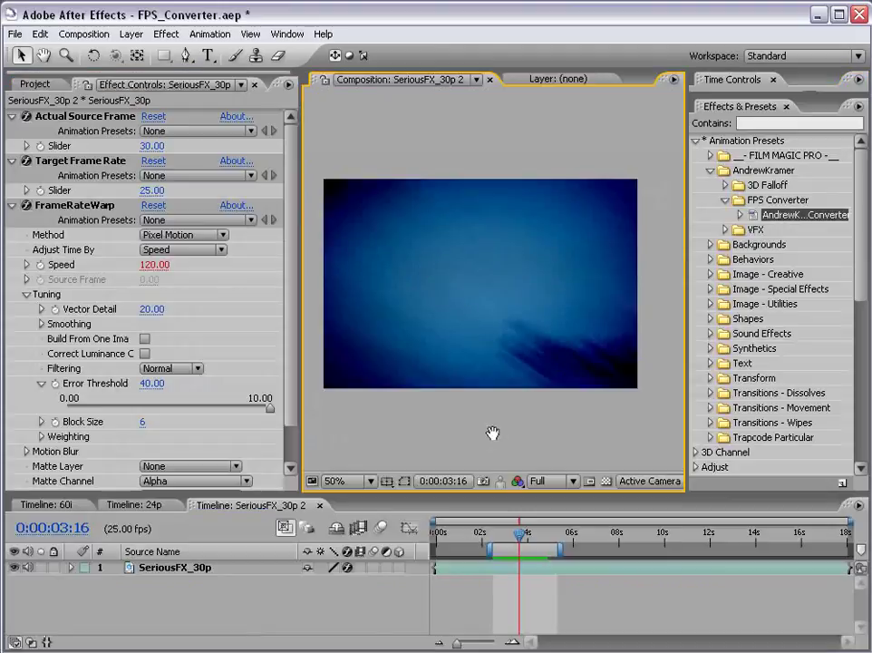
drag(517, 408, 518, 381)
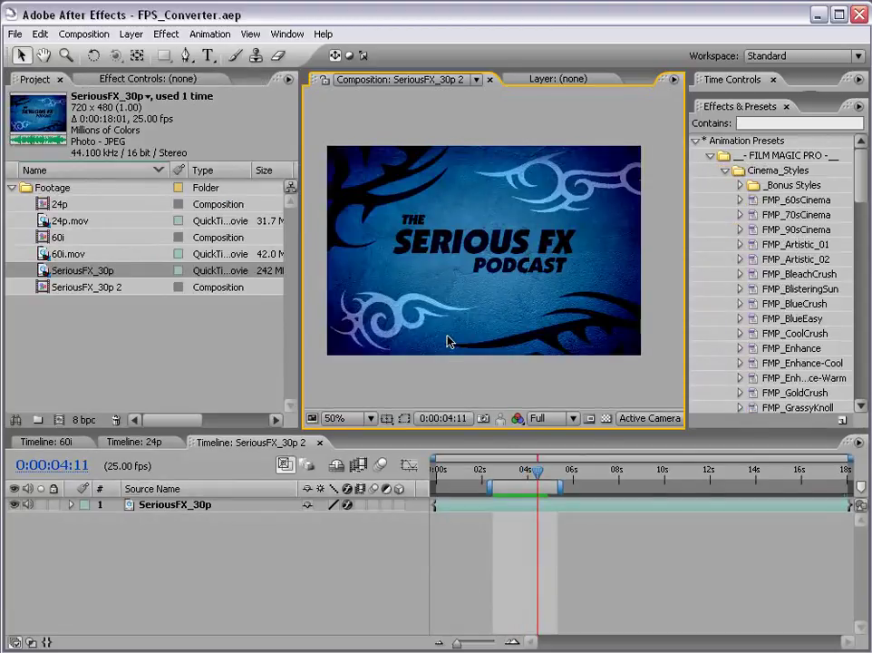
Switch SeriousFX_30p 2's composition settings to the PAL D1/DV preset, 720×576 at 25 fps.
click(530, 470)
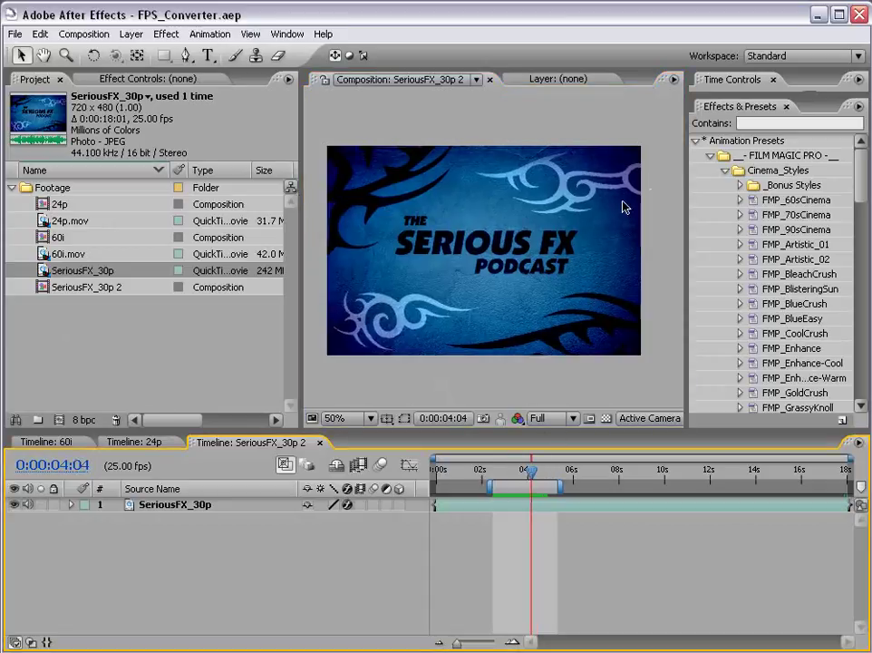
click(485, 379)
click(104, 41)
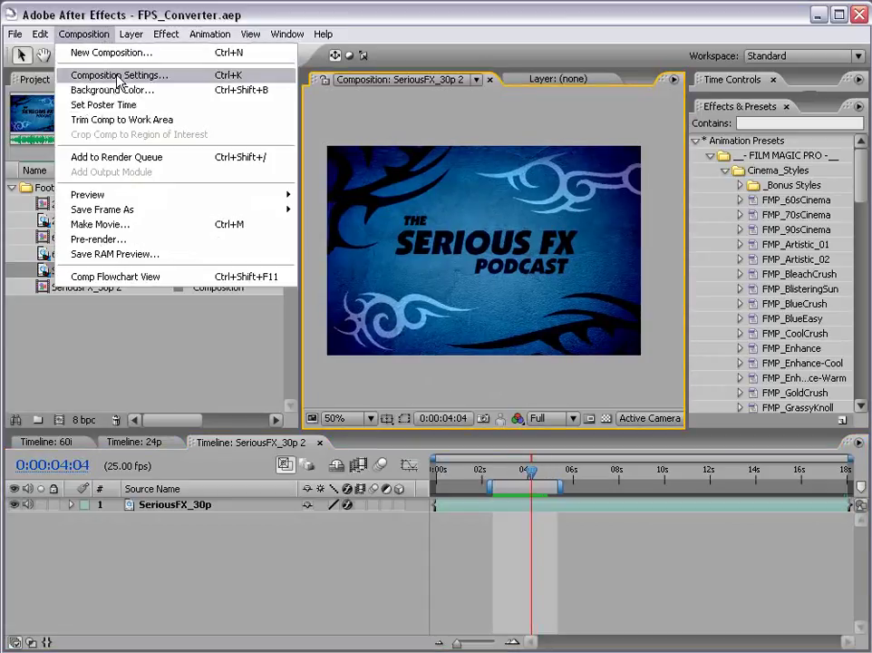
click(116, 74)
click(269, 252)
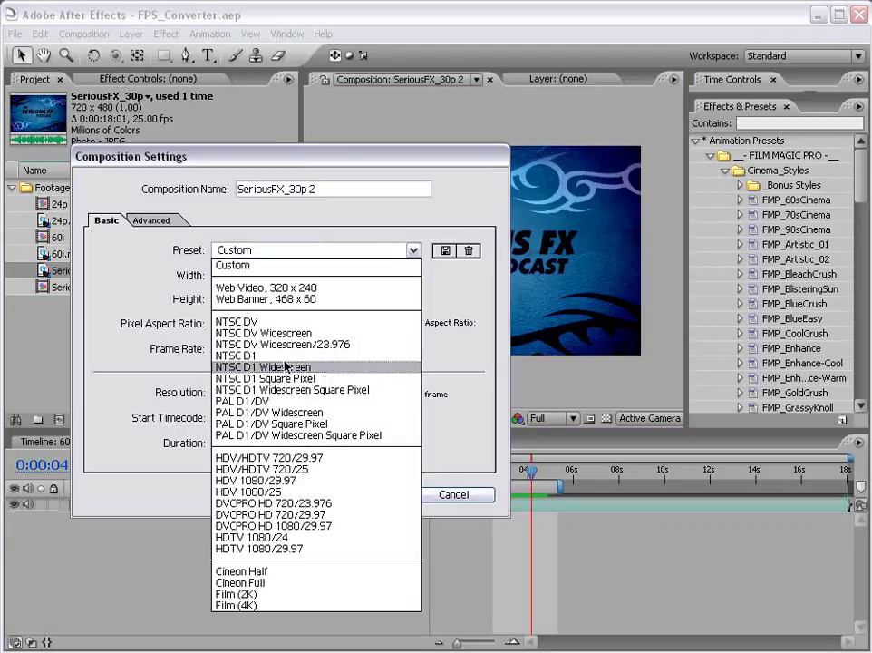
click(254, 401)
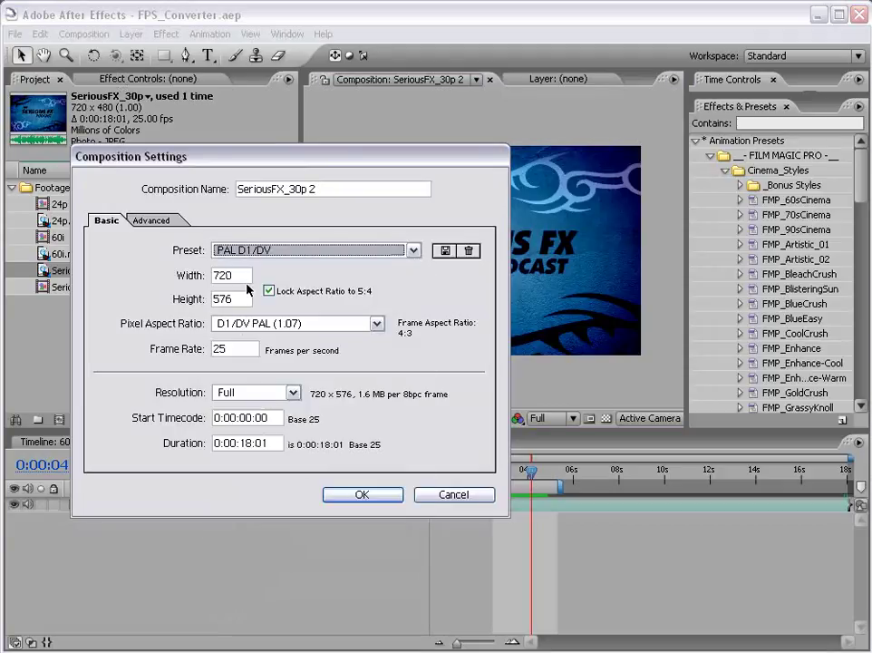
double_click(222, 350)
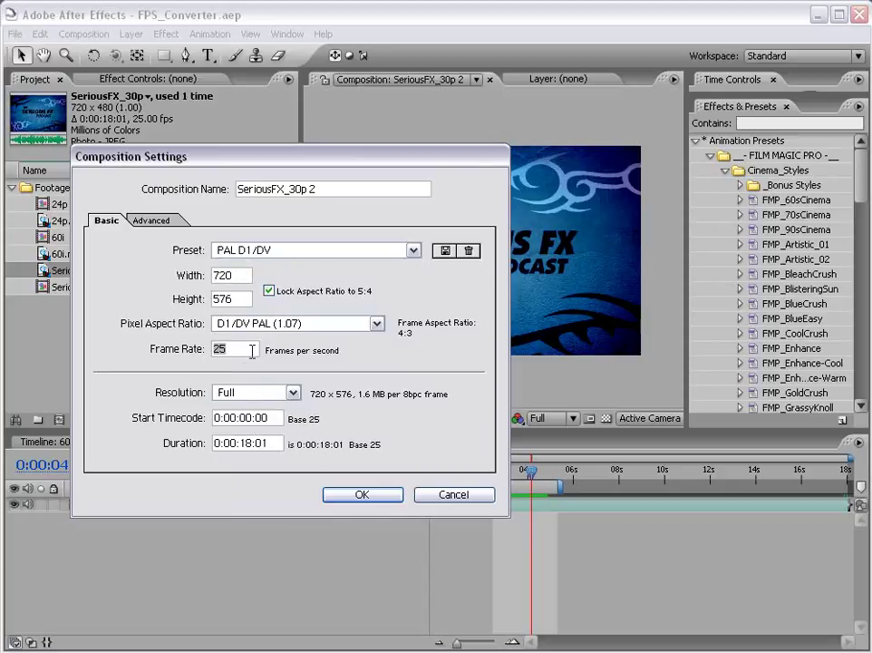
click(362, 493)
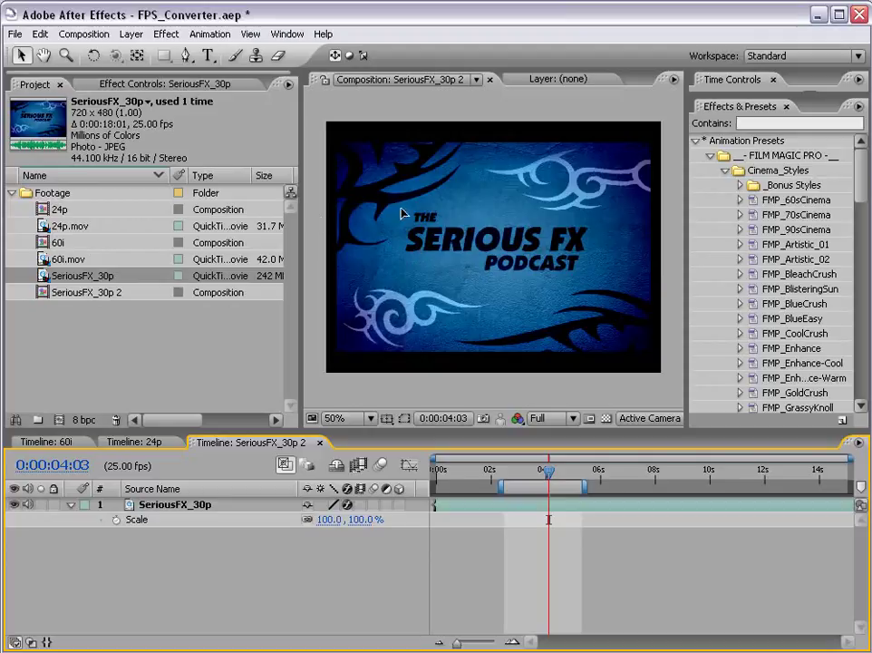
Fit the SeriousFX_30p layer to the comp width at 106.7%, undoing a trial Fit to Comp Height.
click(387, 247)
right_click(389, 251)
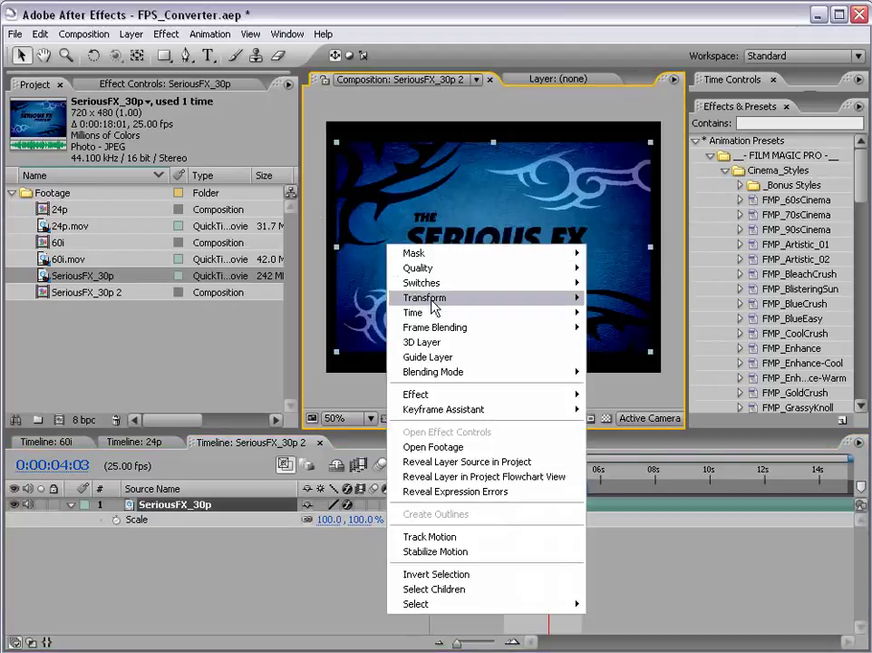
mouse_move(544, 298)
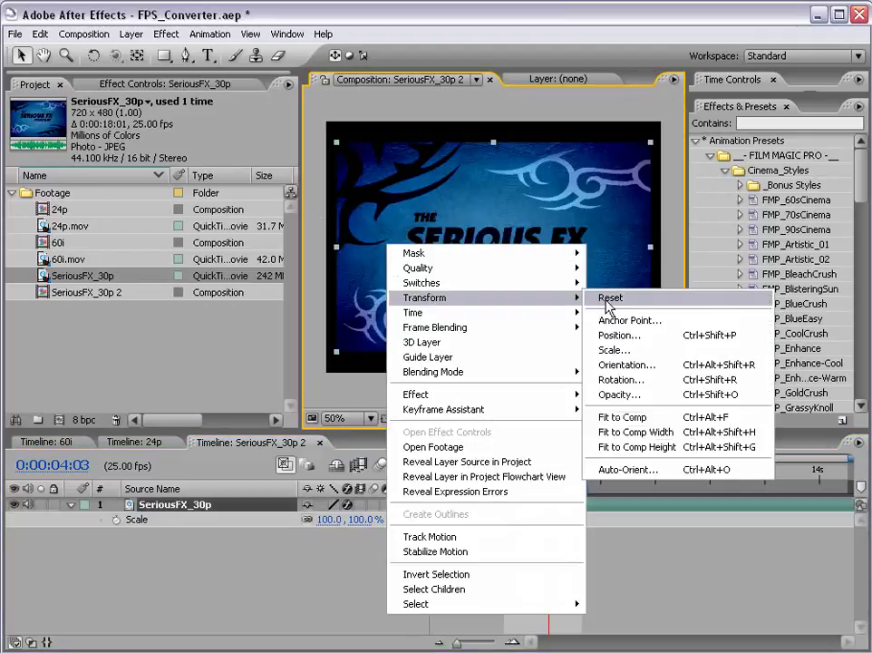
click(658, 431)
right_click(442, 308)
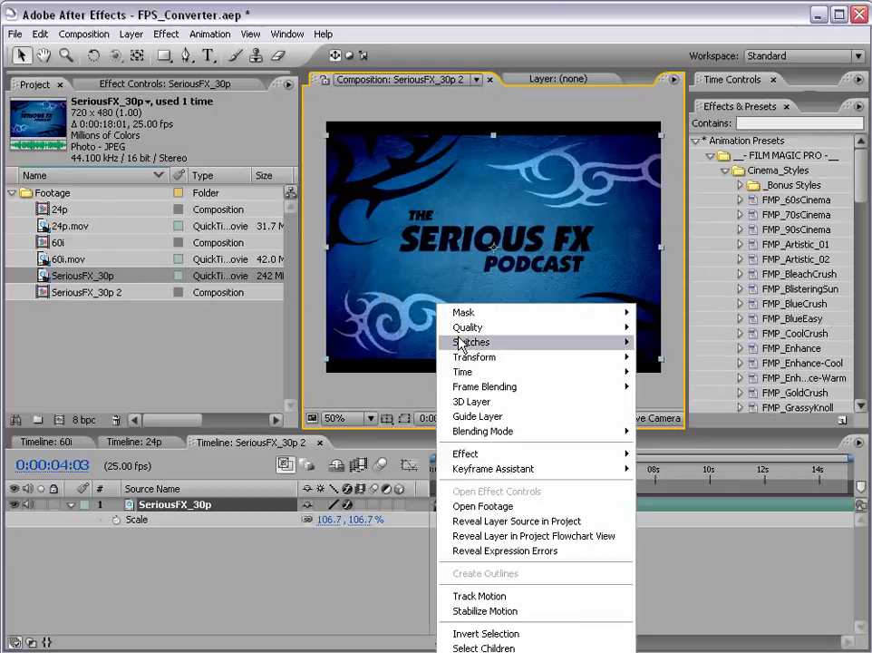
mouse_move(485, 359)
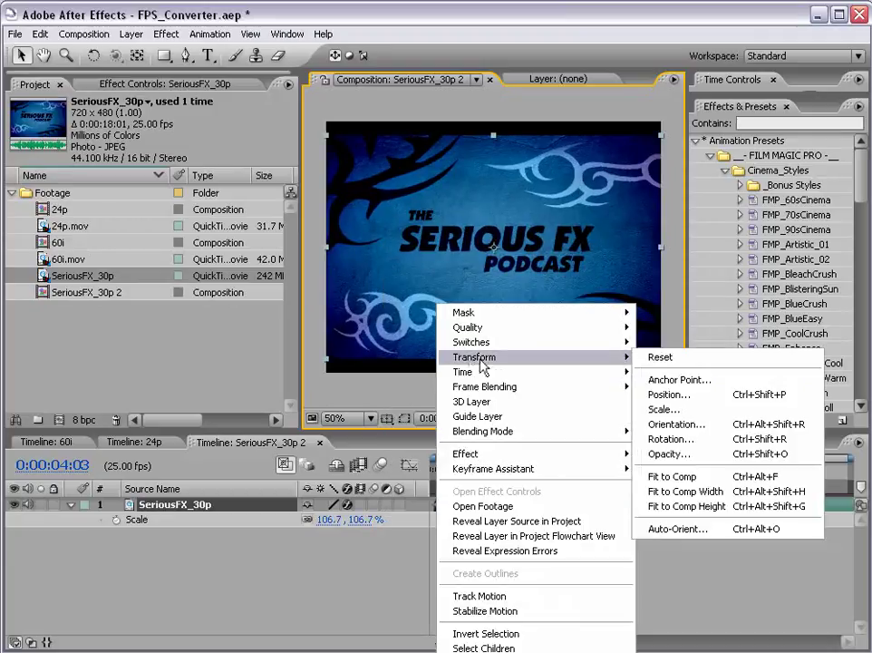
click(681, 506)
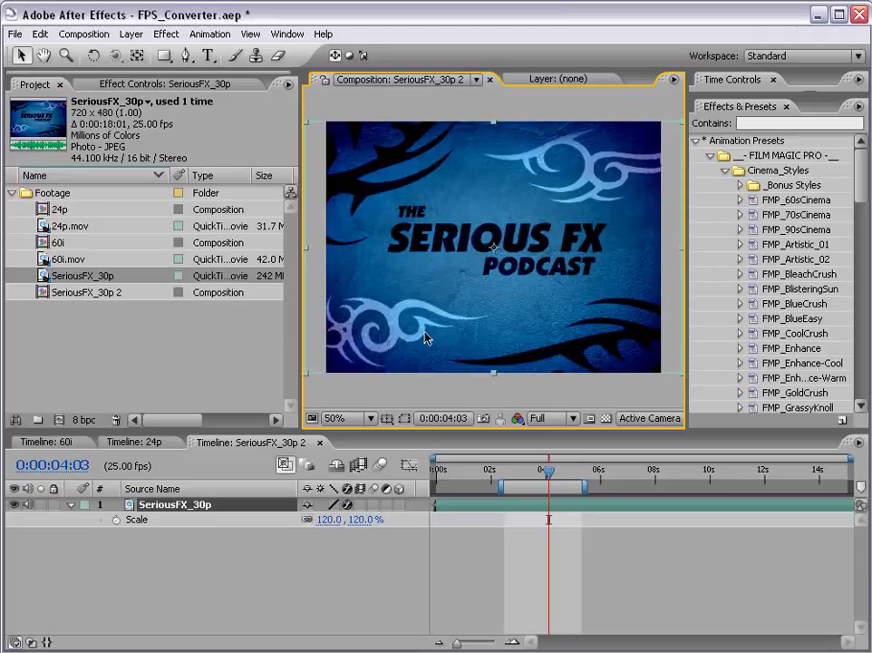
key(ctrl+z)
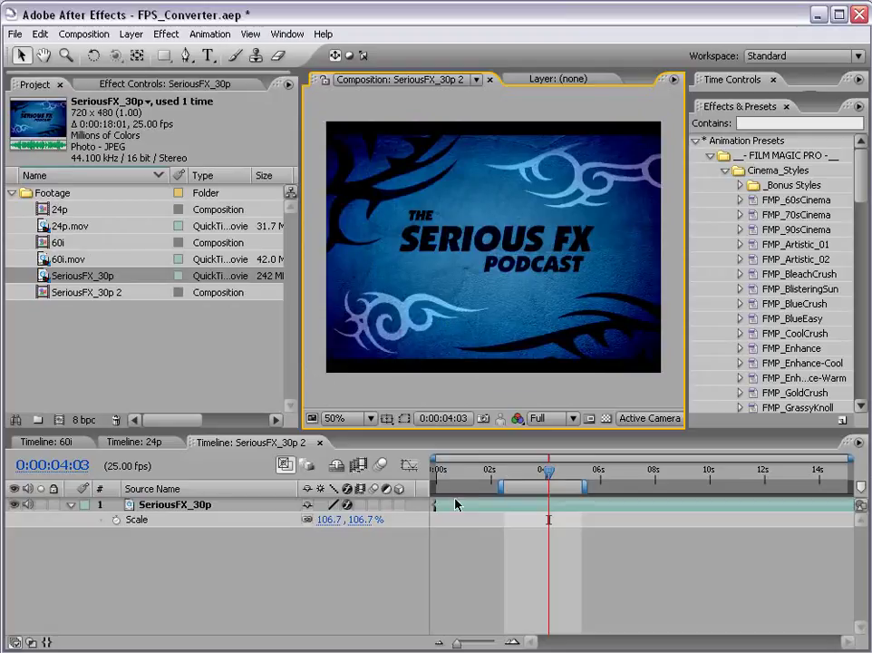
click(542, 471)
key(s)
key(minus)
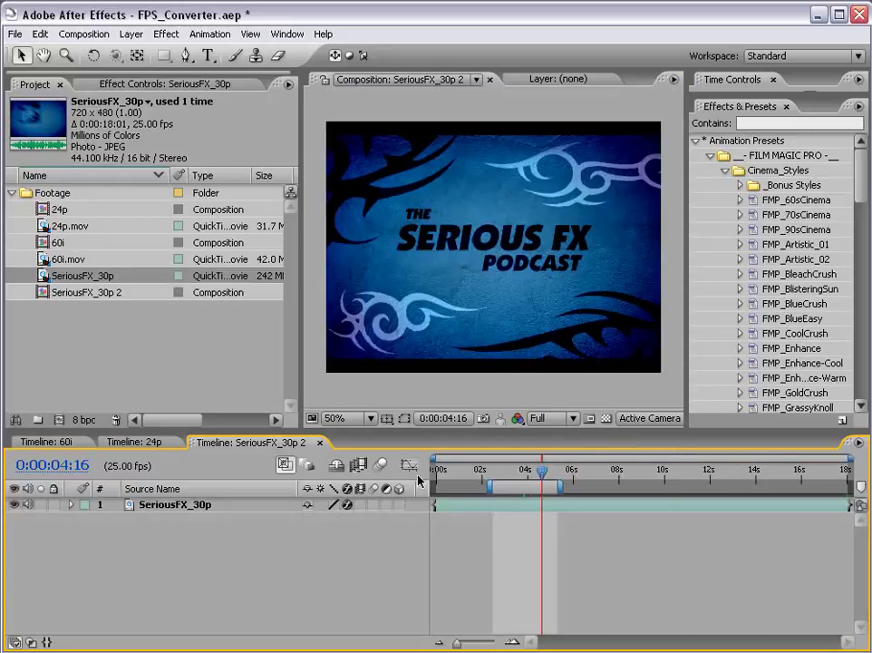
Set the SeriousFX_30p footage to loop 2 times in Interpret Footage.
click(828, 505)
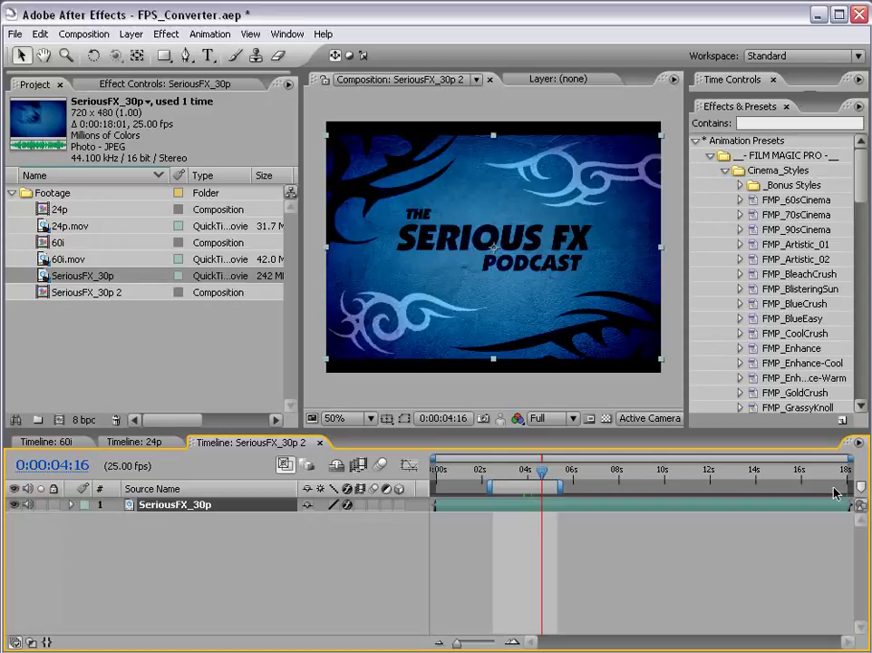
click(69, 302)
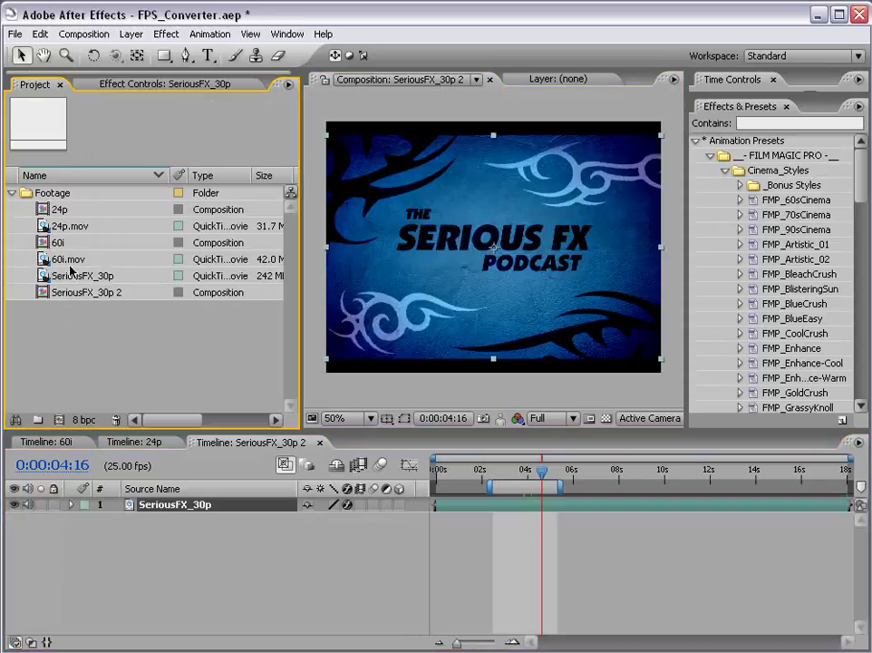
right_click(73, 274)
mouse_move(117, 313)
click(232, 314)
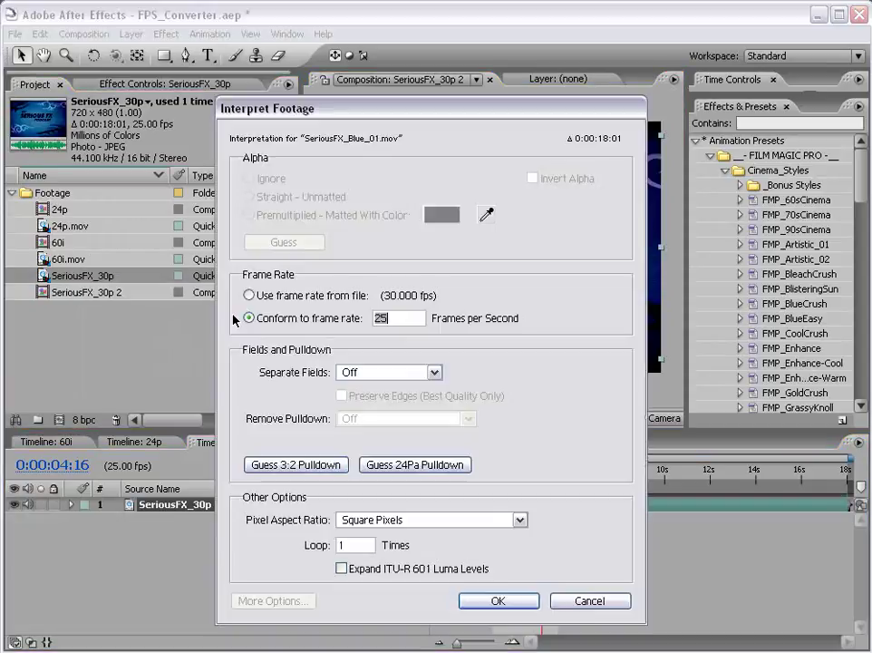
double_click(366, 550)
click(498, 600)
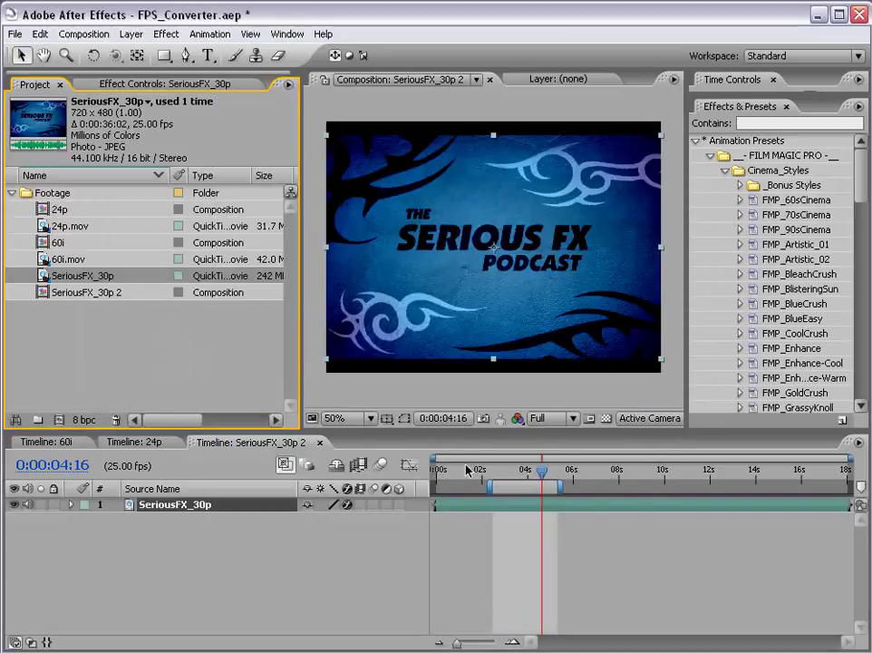
Change the composition Duration to 0:00:25:01, undoing a trial extension of the layer's end.
click(83, 34)
click(79, 57)
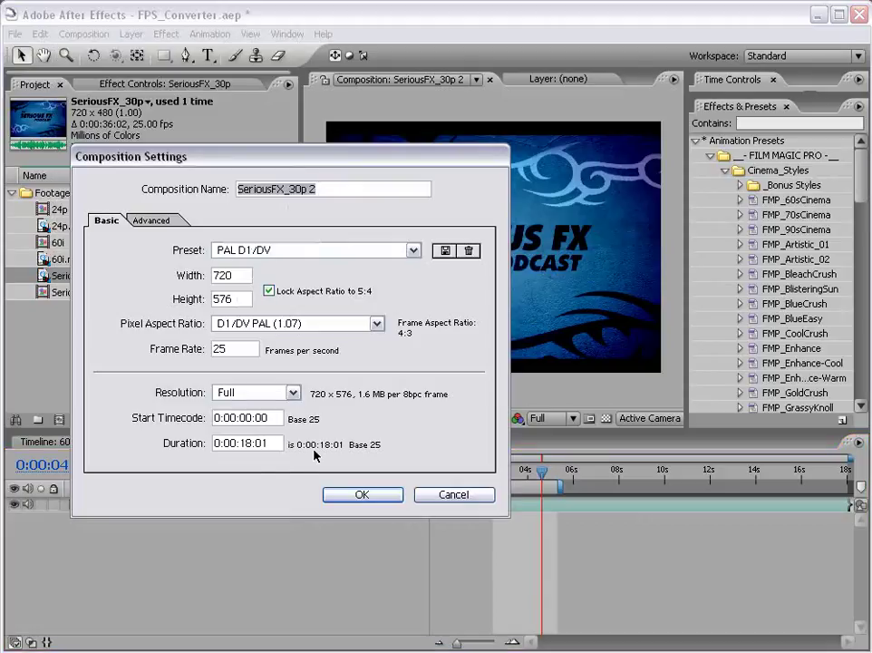
double_click(245, 443)
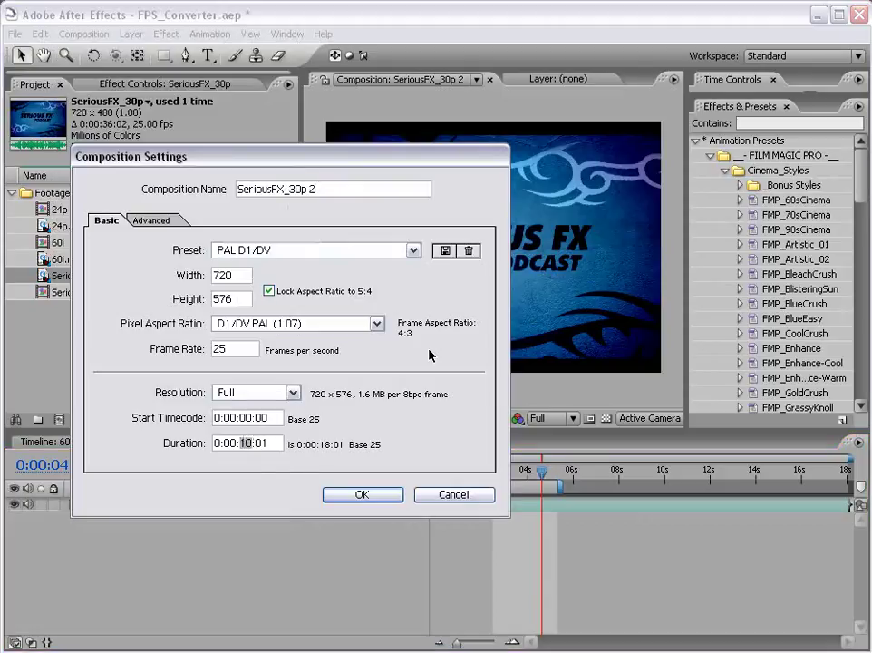
text(25)
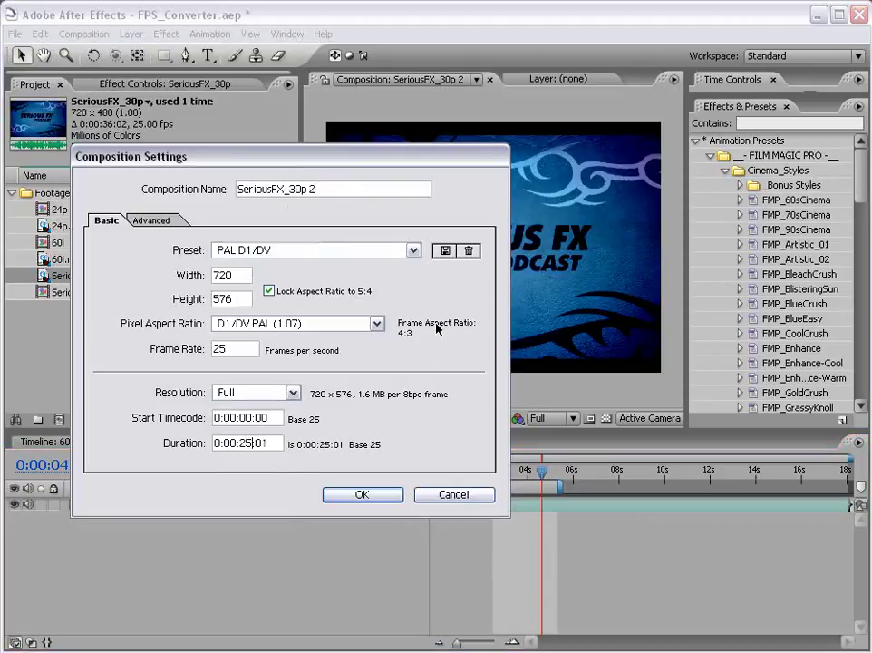
click(362, 494)
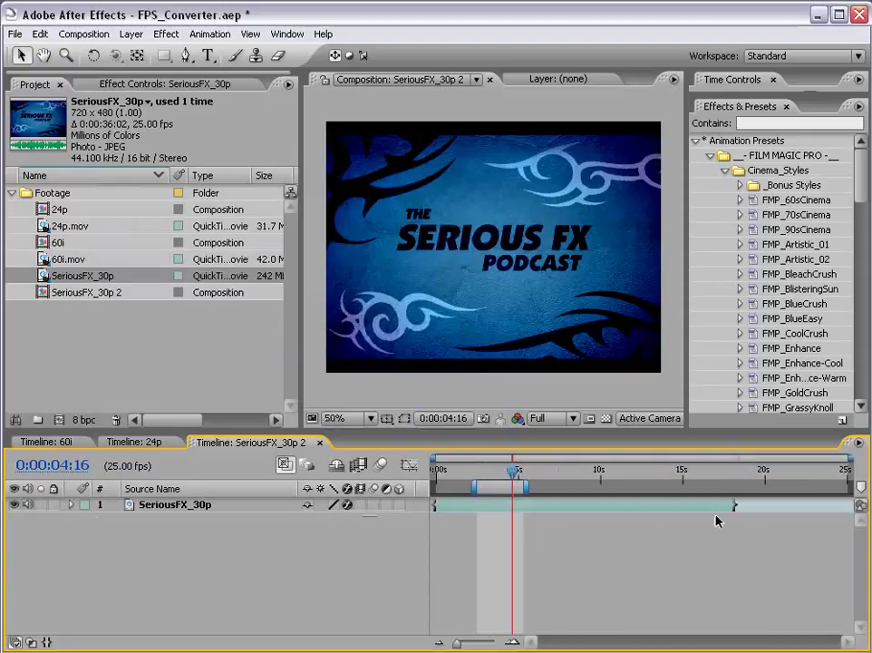
drag(736, 506, 852, 508)
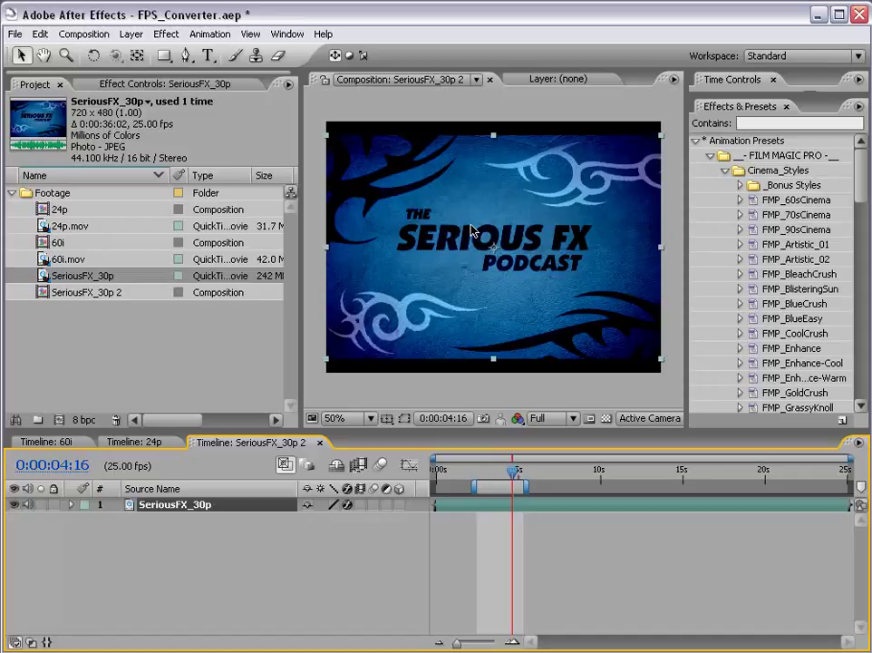
key(ctrl+z)
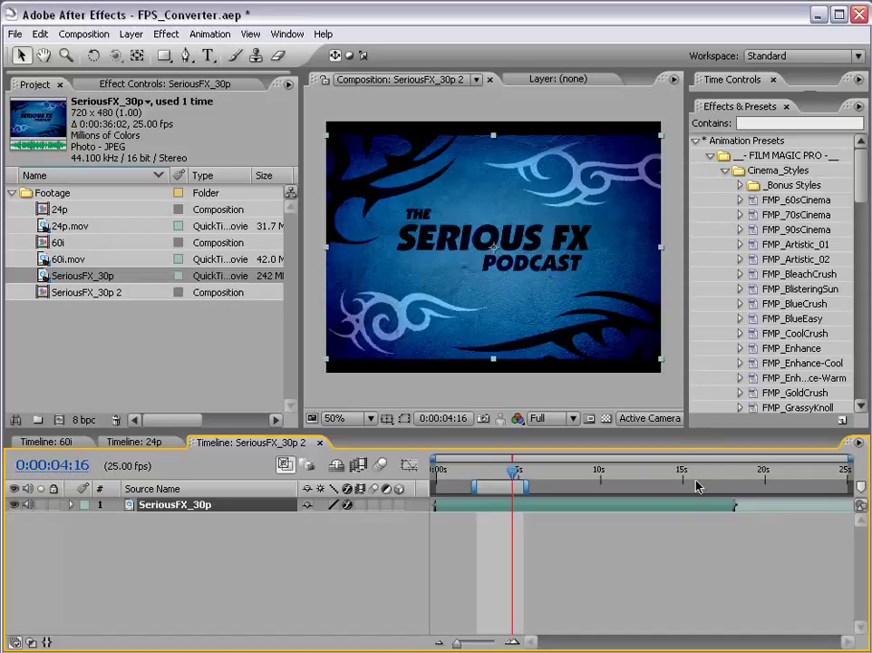
Keep the SeriousFX_30p footage conformed to 25 fps in Interpret Footage.
click(497, 532)
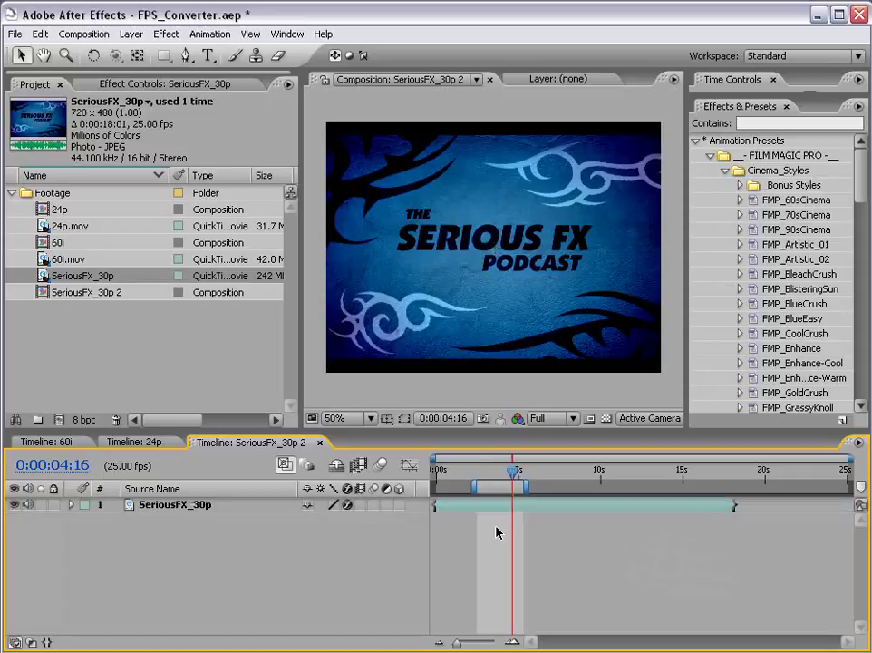
right_click(83, 277)
mouse_move(141, 319)
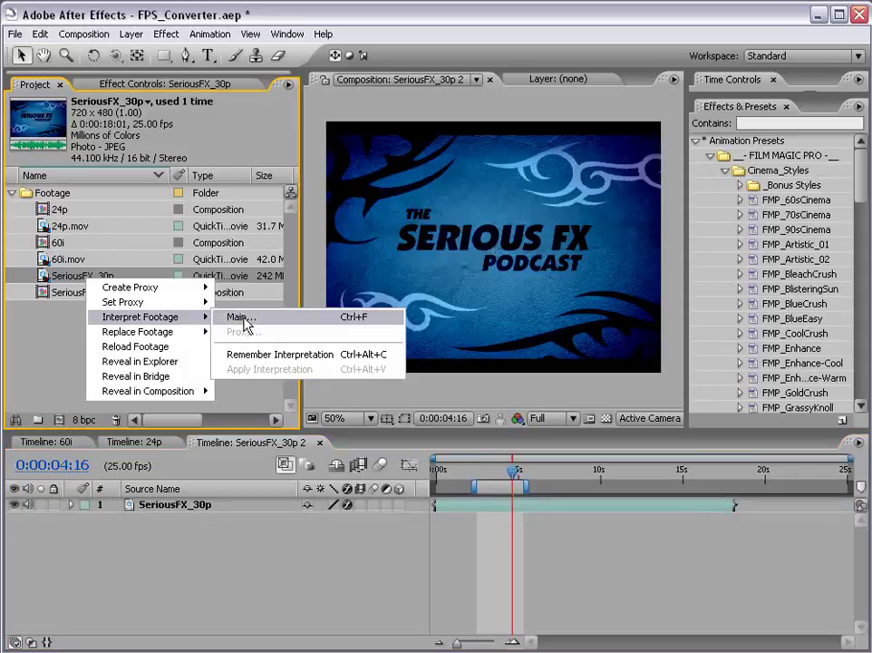
click(239, 317)
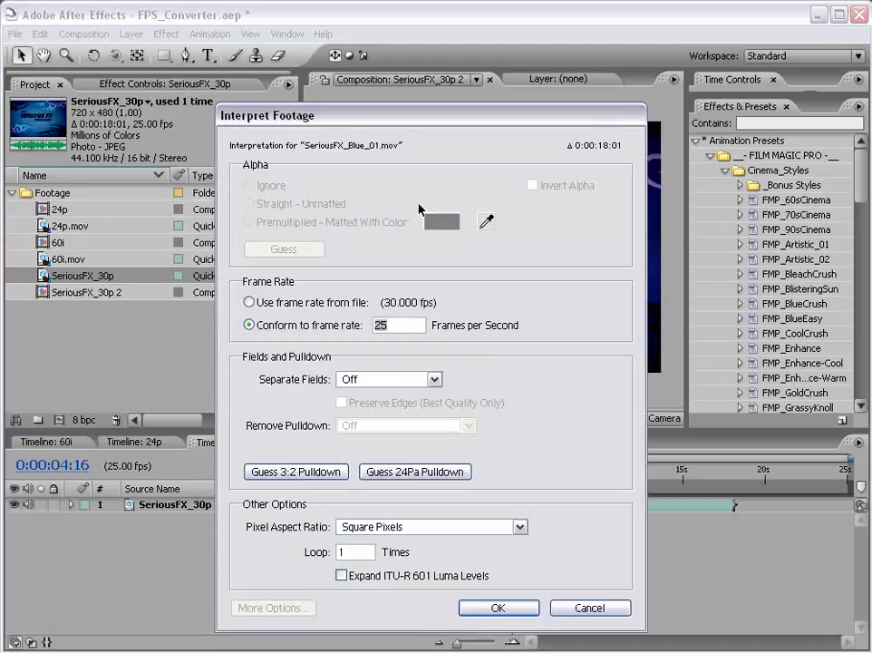
click(248, 303)
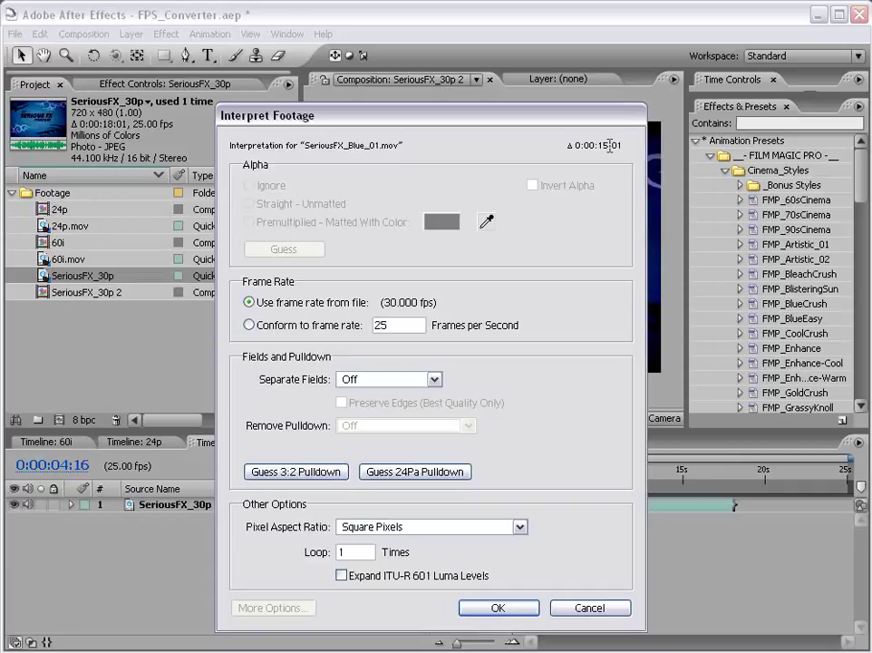
click(249, 325)
click(497, 605)
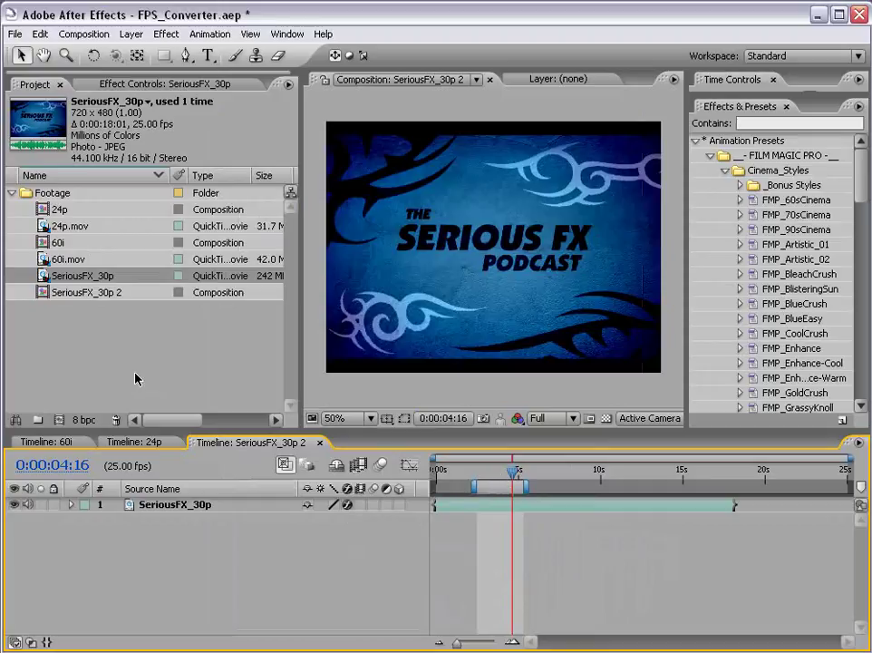
Shorten the composition Duration to 0:00:15:01 and check its end and start.
click(84, 33)
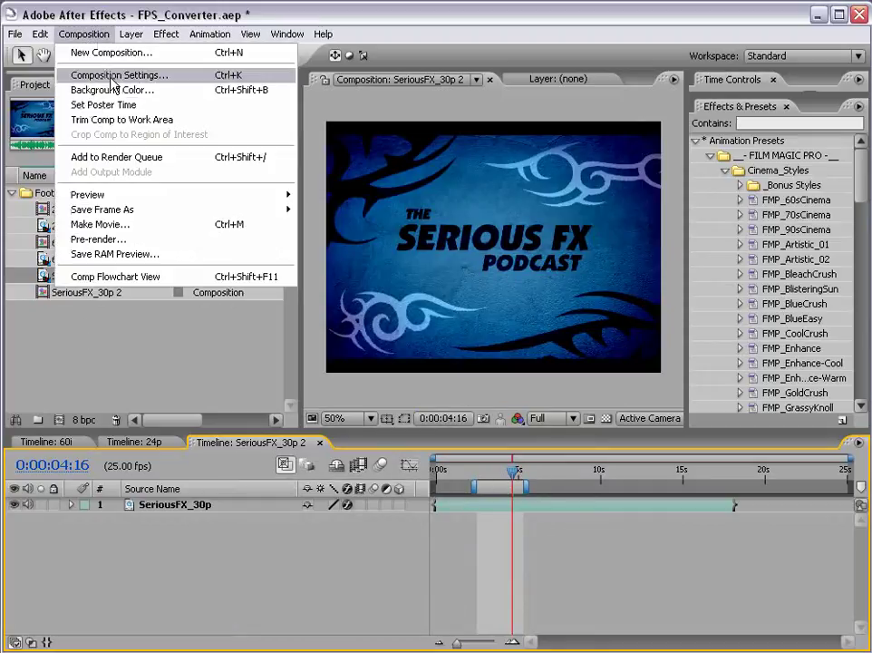
click(86, 73)
click(242, 442)
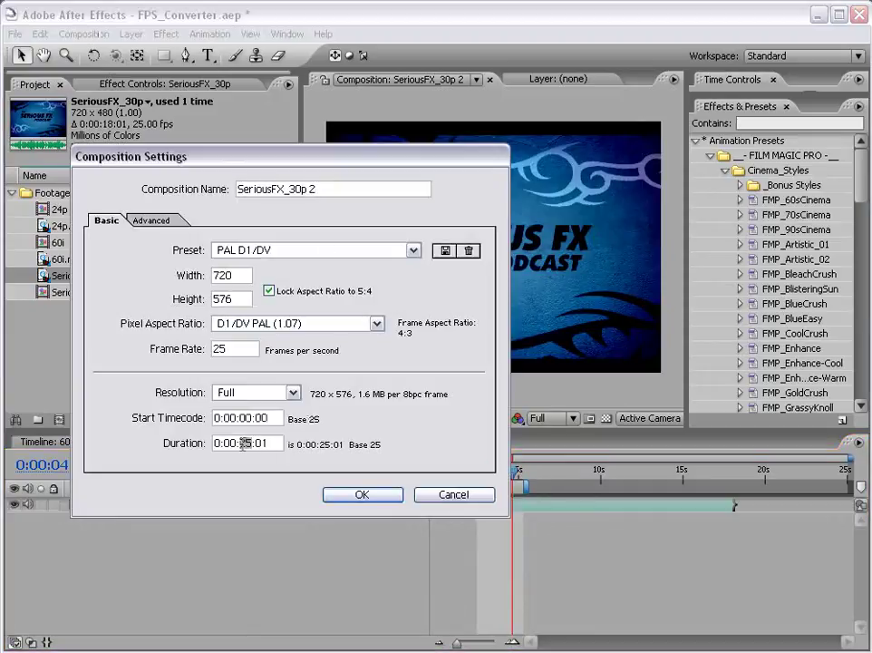
key(BackSpace)
text(1)
click(356, 493)
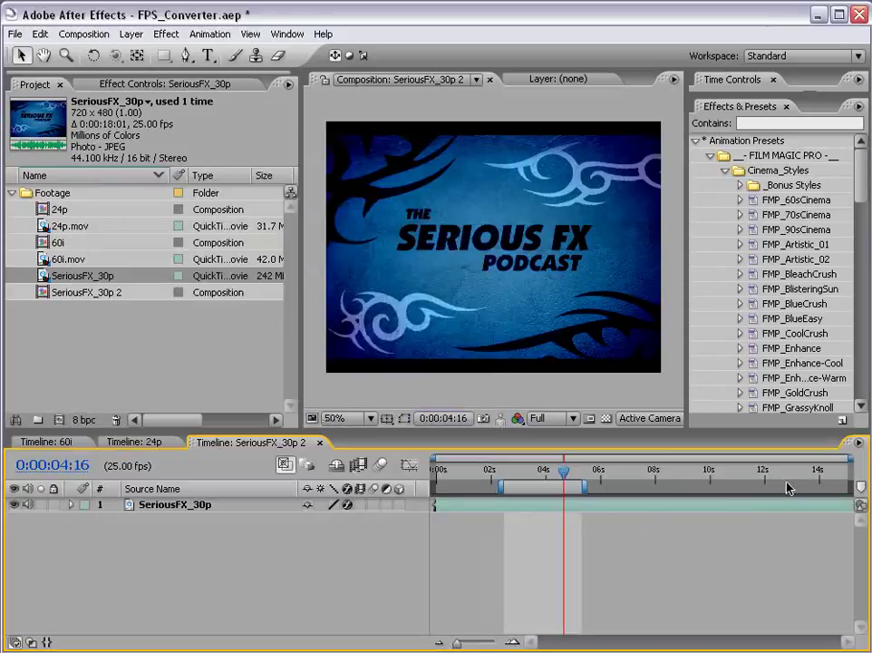
key(End)
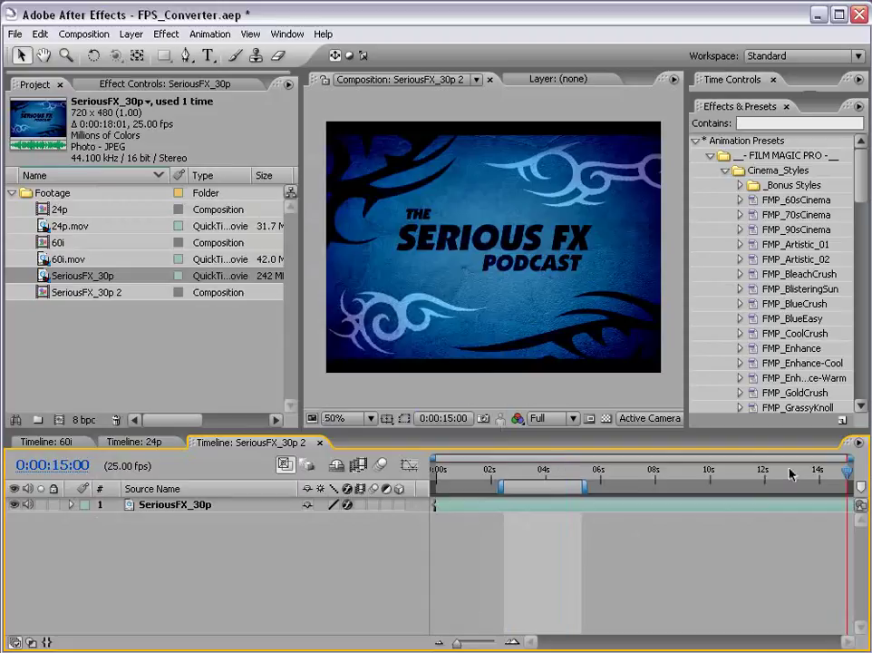
key(Home)
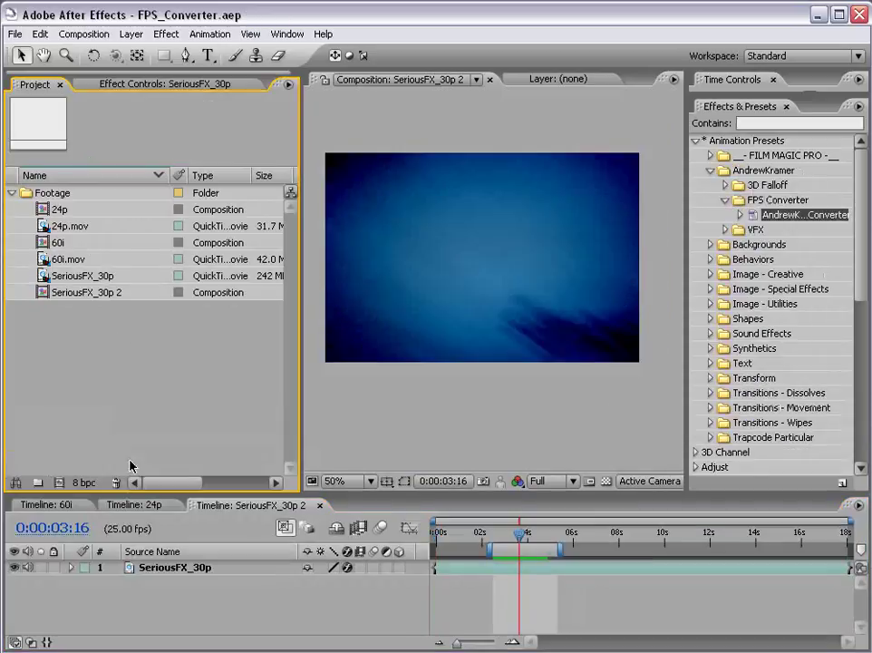
In the 24p composition, set 24p.mov's FrameRateWarp Method to Frame Mix.
click(147, 505)
click(492, 569)
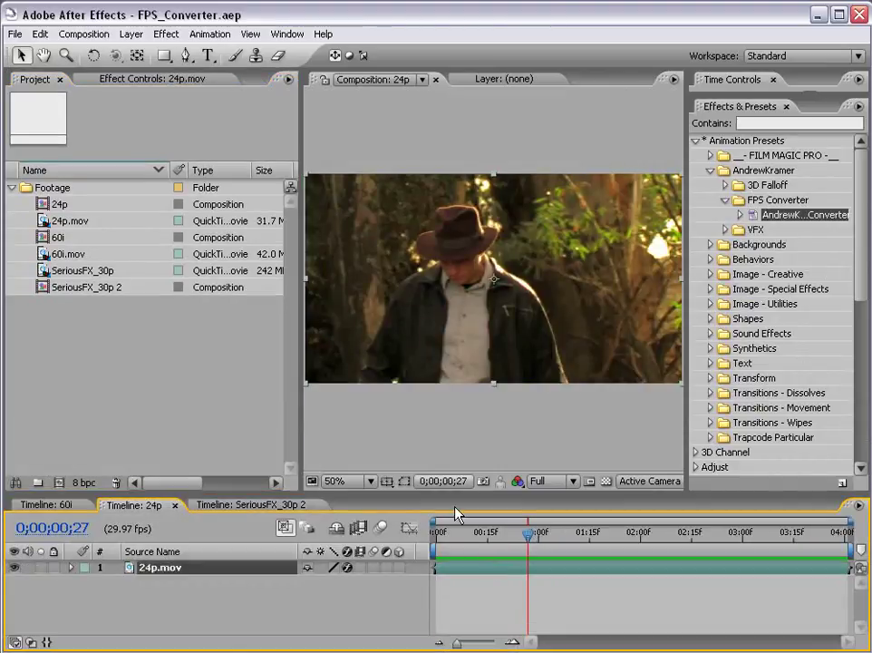
click(136, 79)
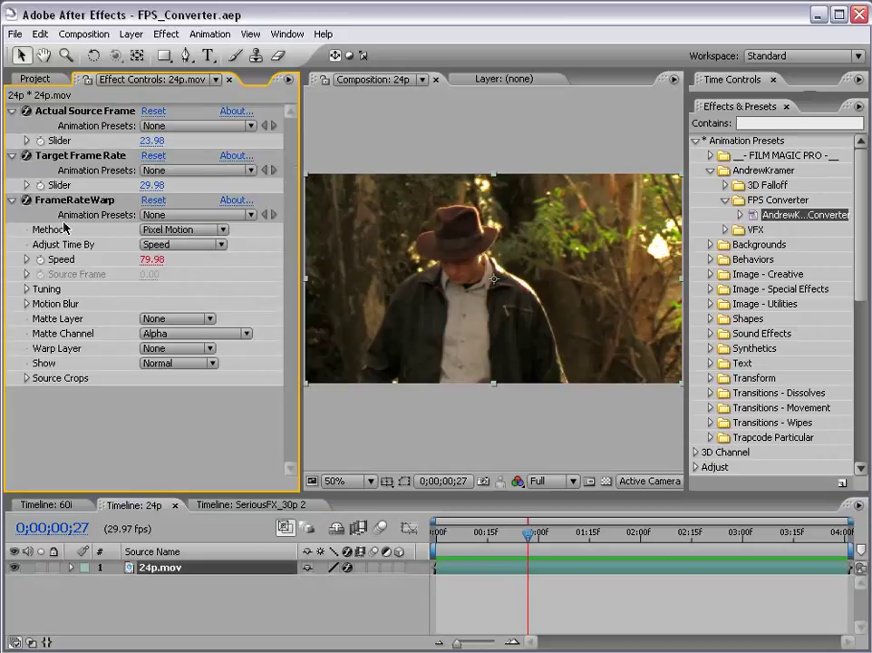
click(175, 231)
click(176, 230)
click(201, 233)
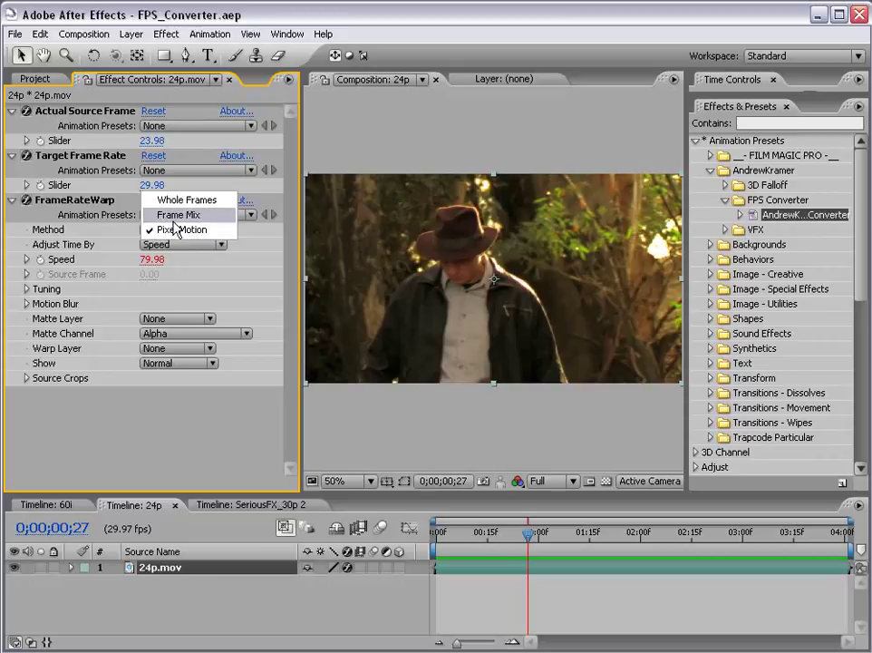
click(187, 217)
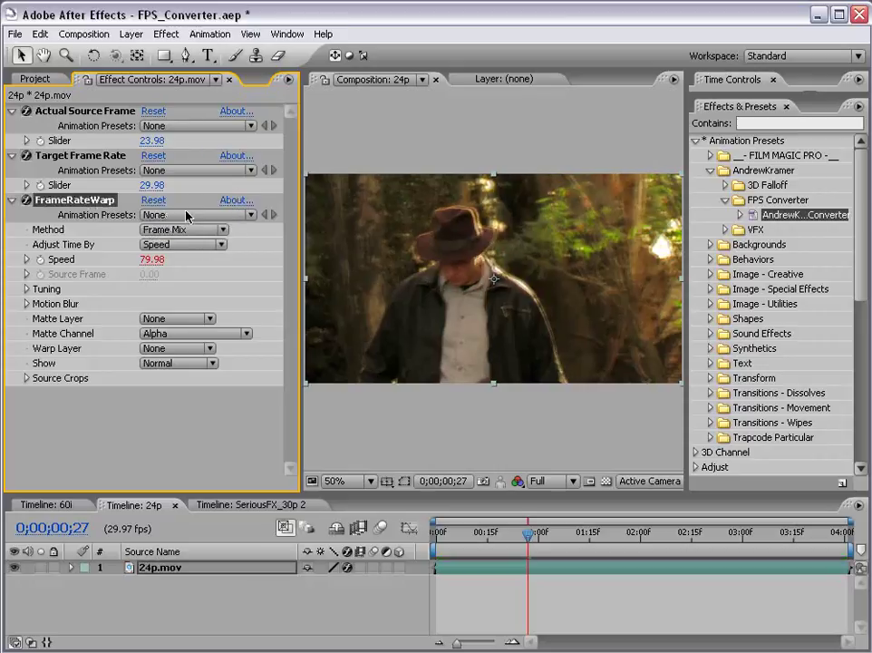
Preview the Frame Mix result at 100% and step through frames, then zoom back to 50%.
key(period)
key(period)
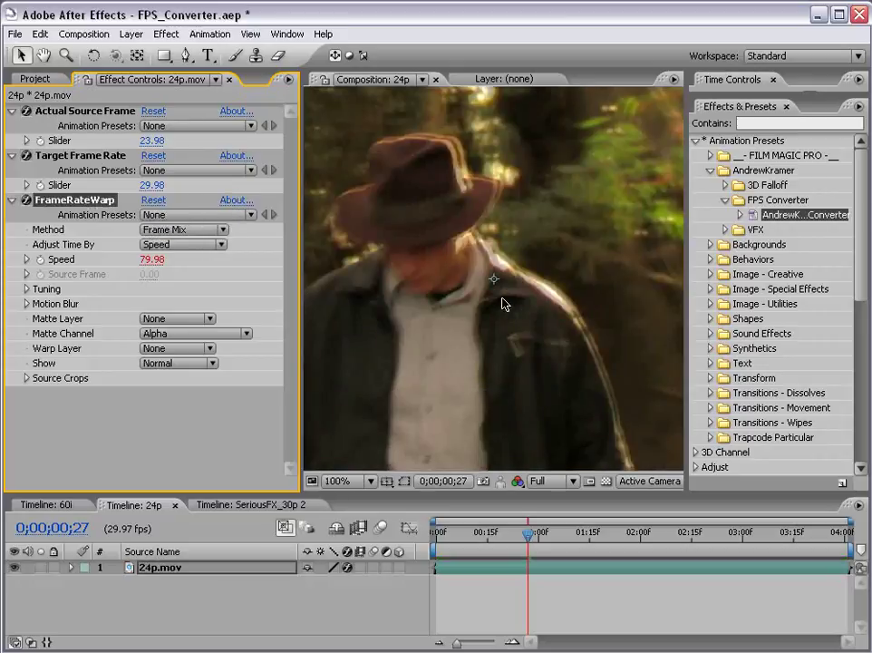
key(Page_Up)
key(Page_Up)
key(Page_Up)
key(Page_Up)
key(Page_Up)
key(comma)
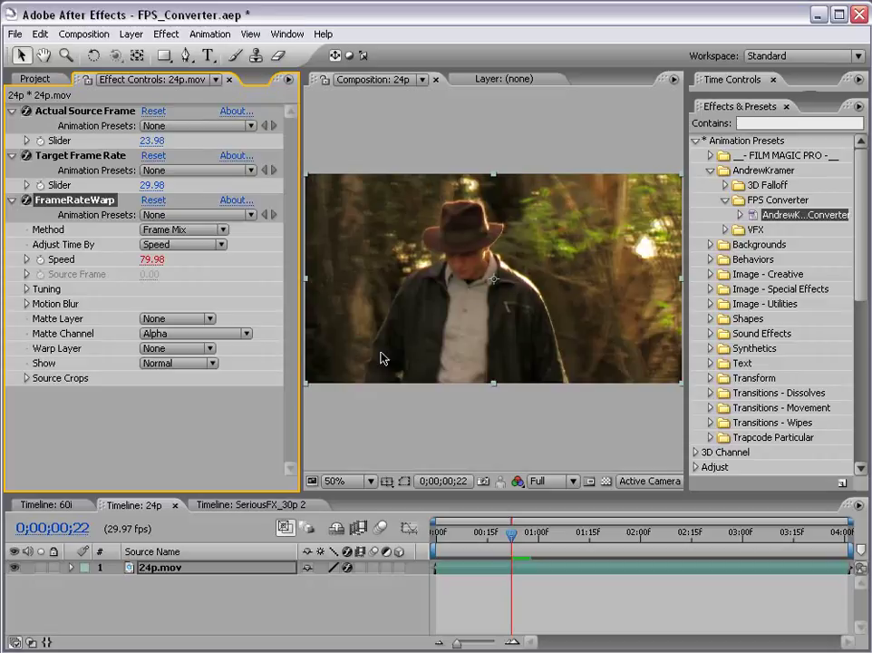
key(KP_0)
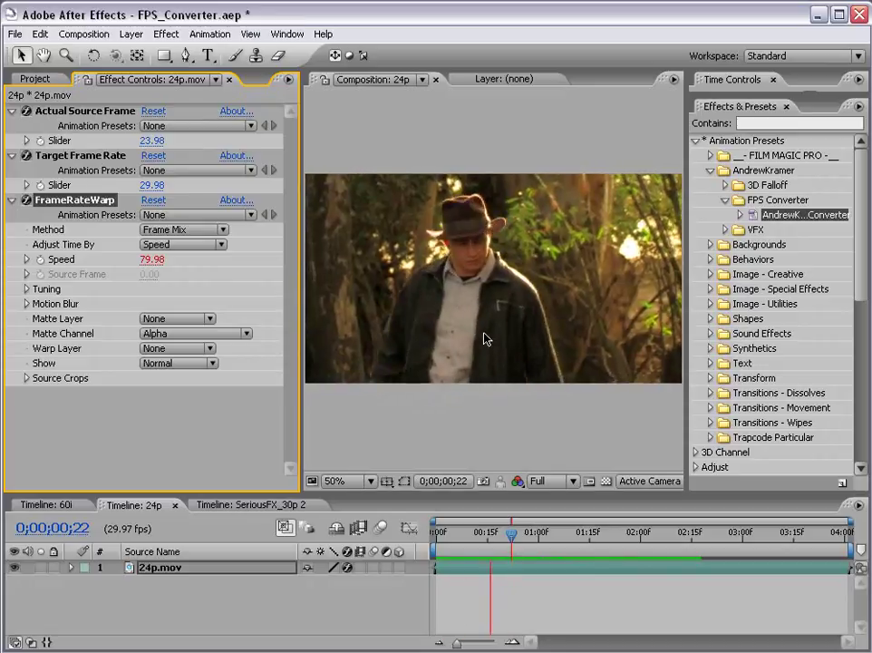
key(slash)
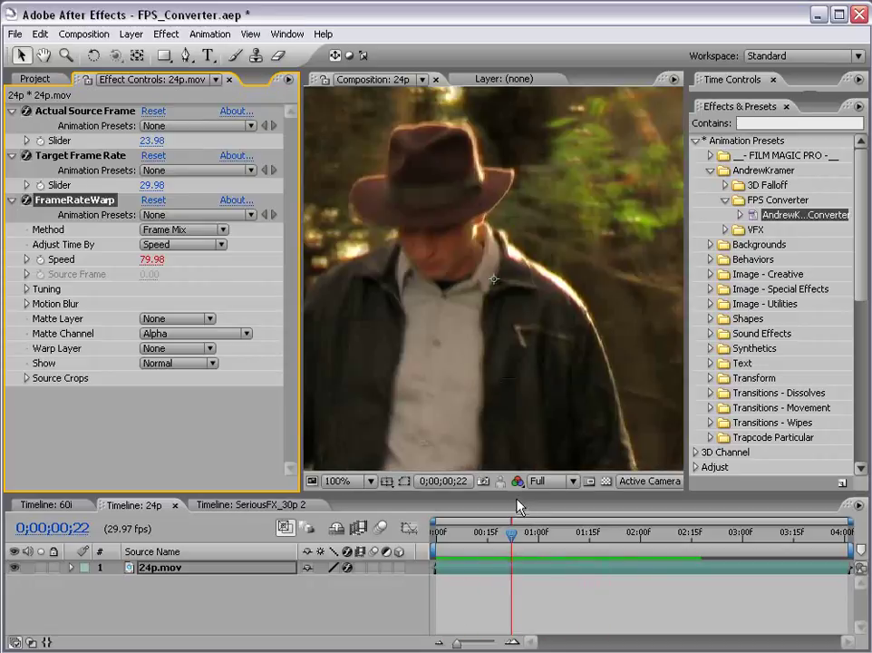
key(space)
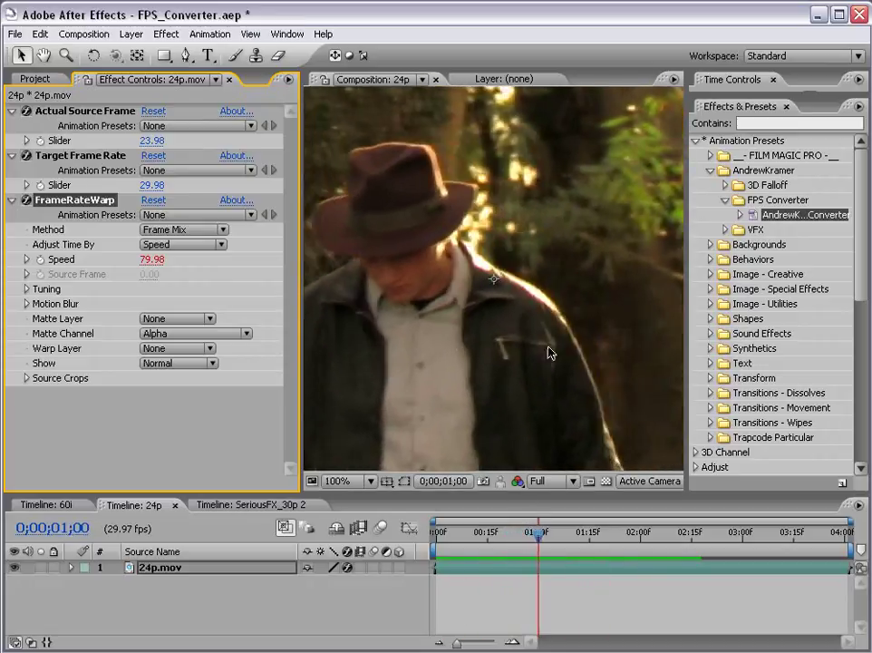
key(Page_Up)
key(Page_Up)
key(Page_Up)
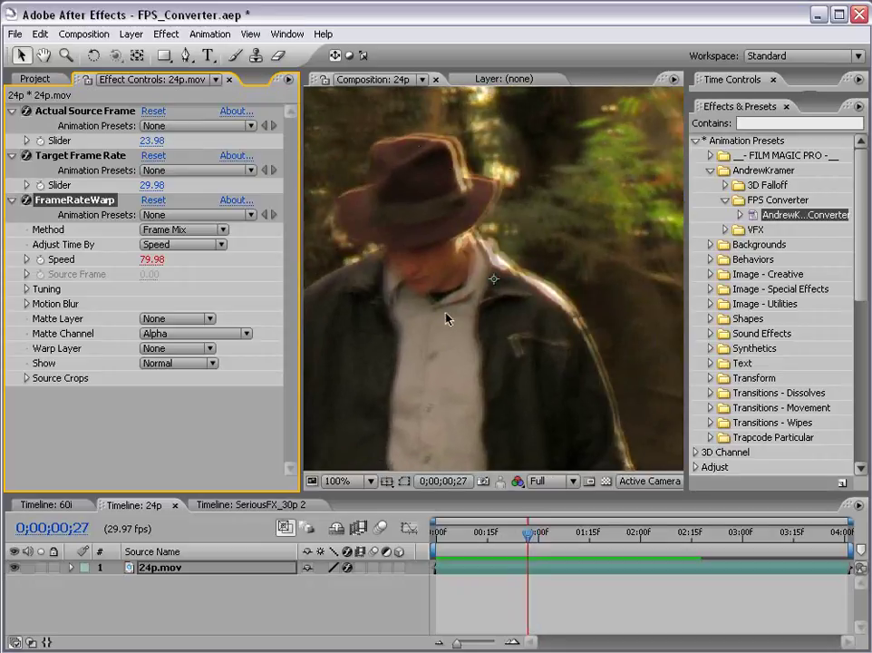
key(comma)
key(comma)
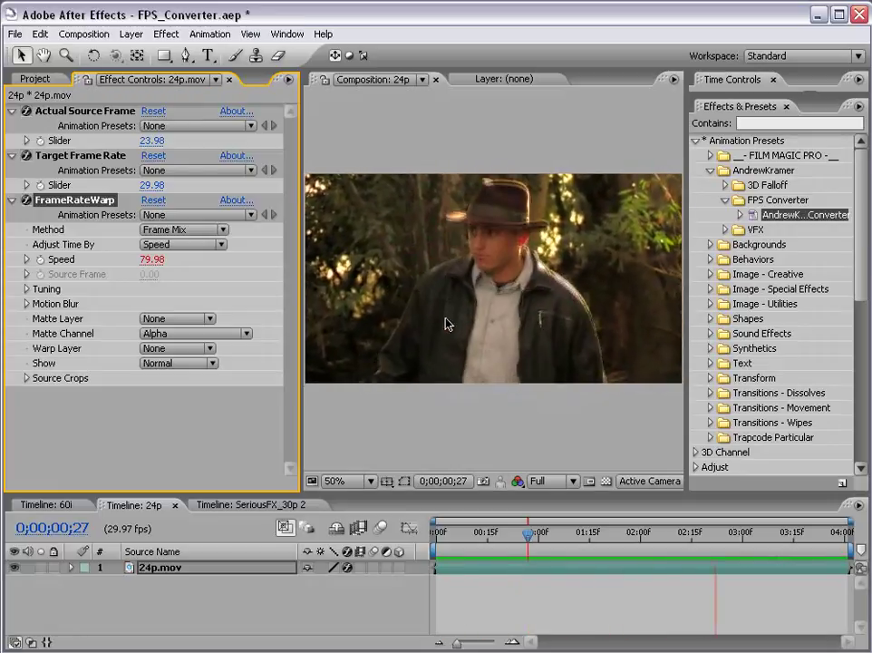
key(space)
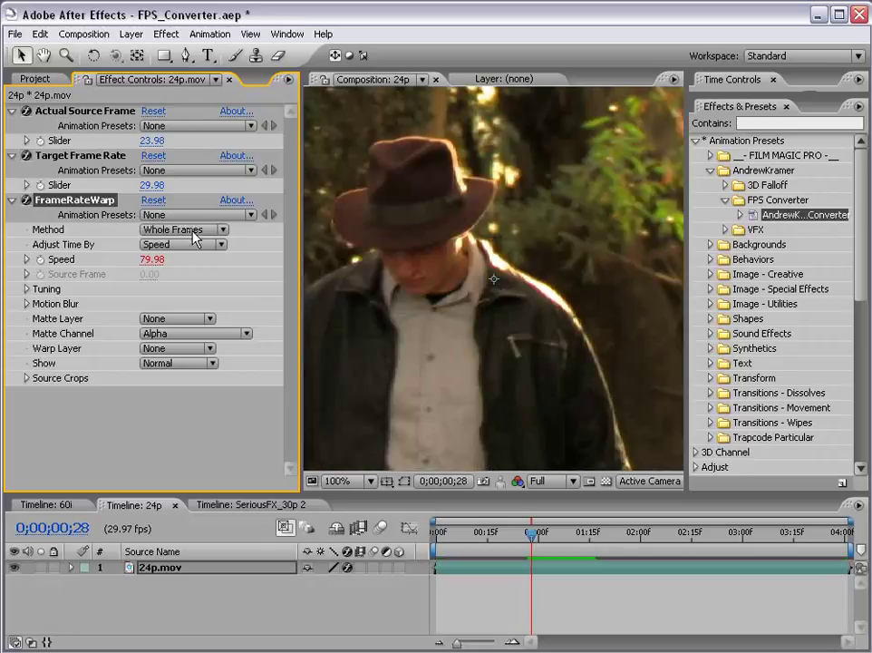
Switch FrameRateWarp's Method to Whole Frames, then play and scrub the clip's first second.
click(185, 230)
click(187, 232)
key(space)
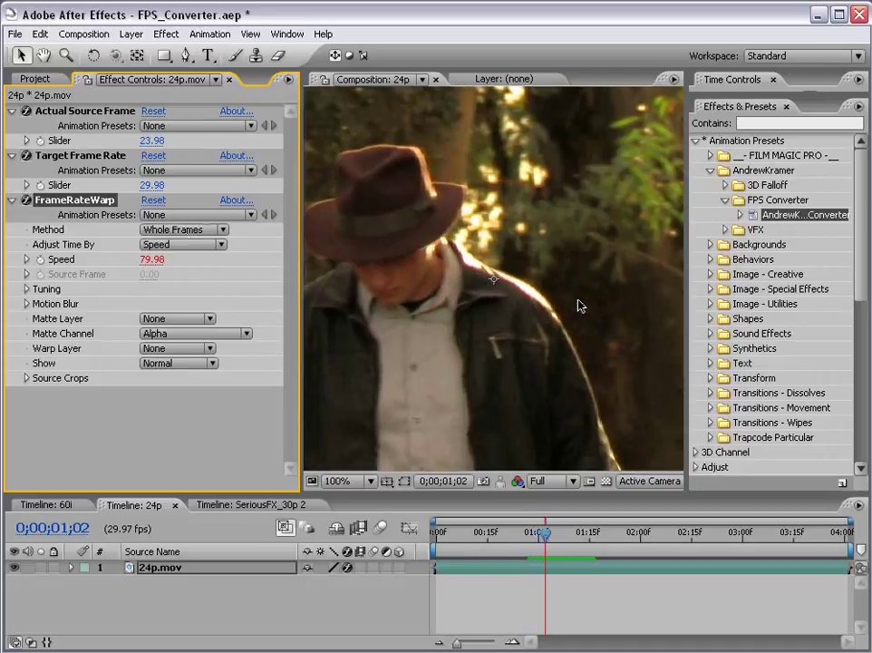
key(comma)
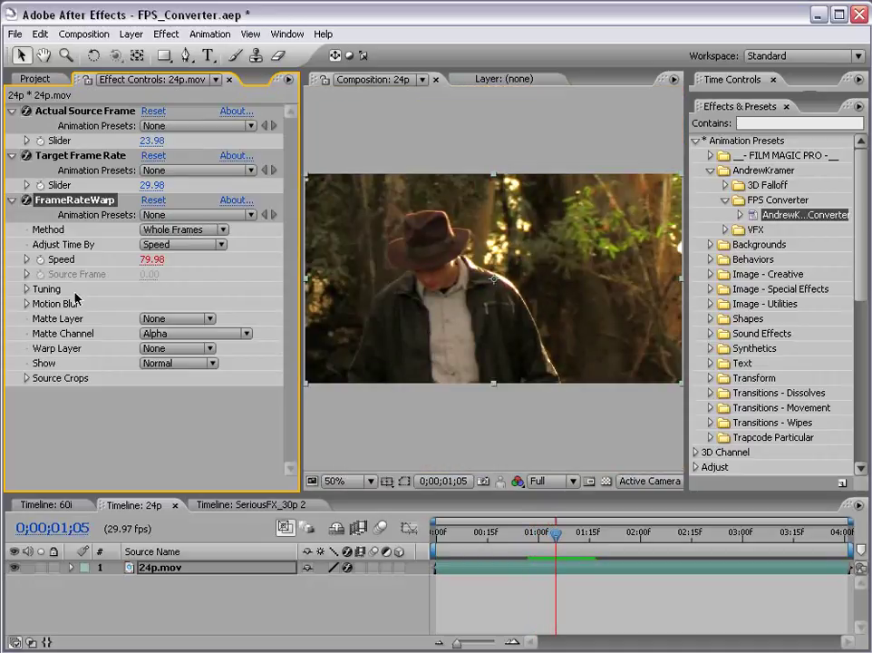
click(386, 467)
drag(554, 535, 496, 546)
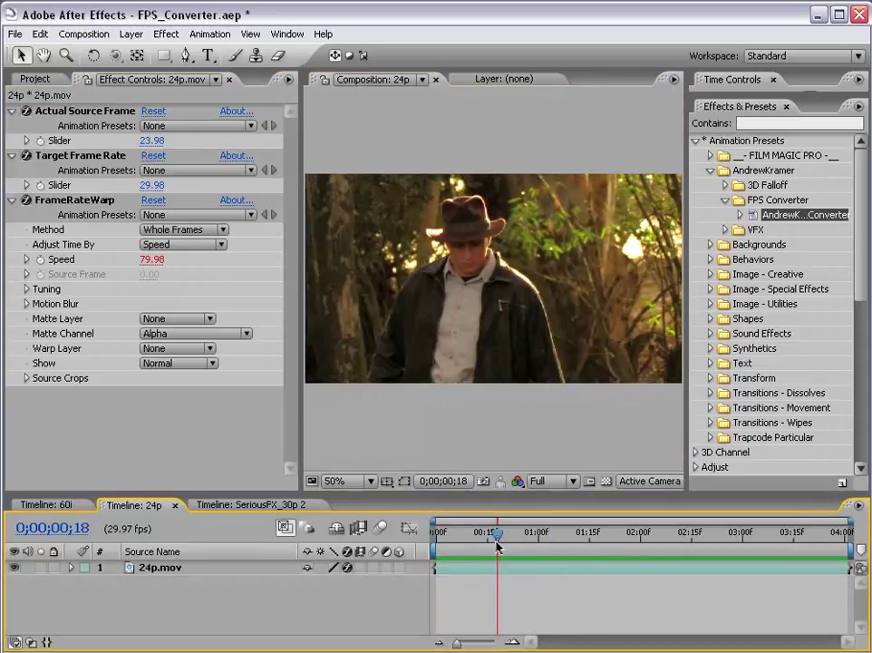
Confirm Whole Frames is kept, return to frame 16, and collapse the FPS Converter preset folder.
click(186, 238)
click(186, 232)
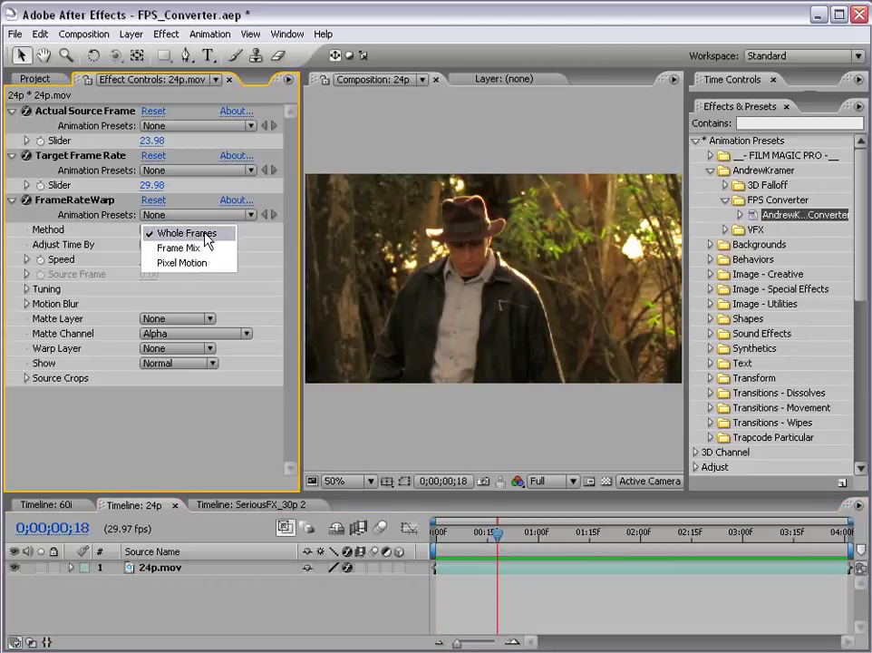
click(186, 234)
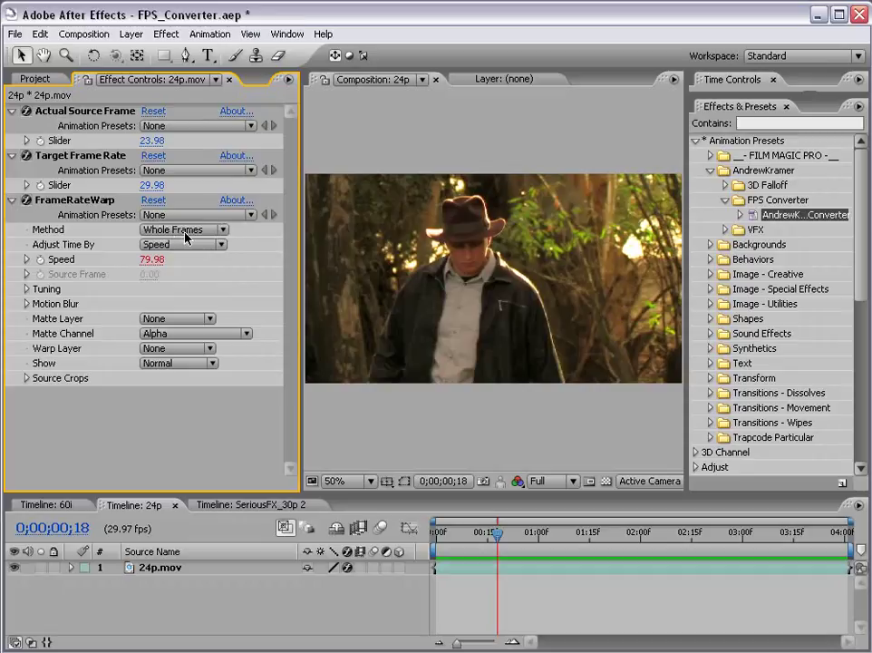
click(490, 537)
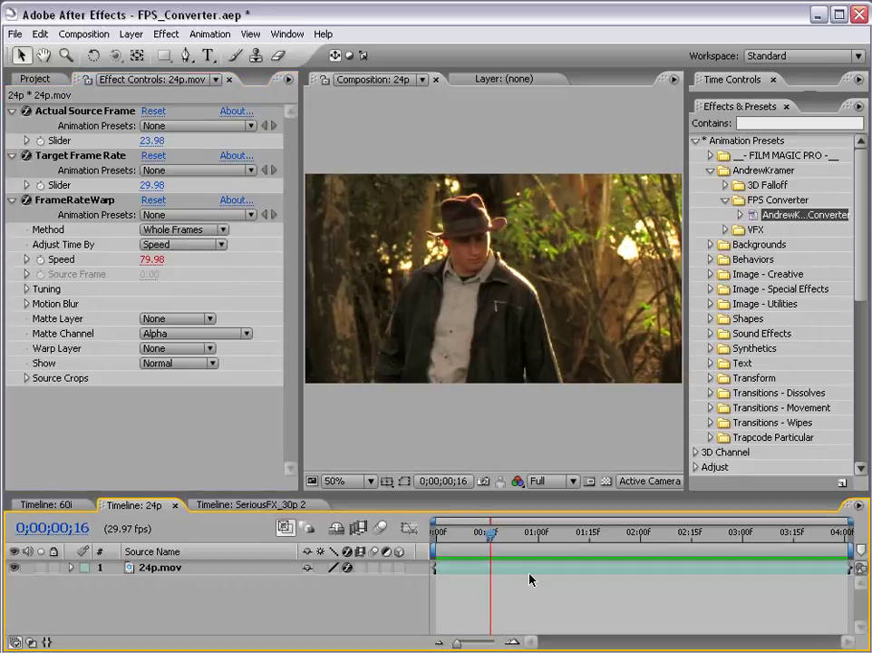
click(724, 200)
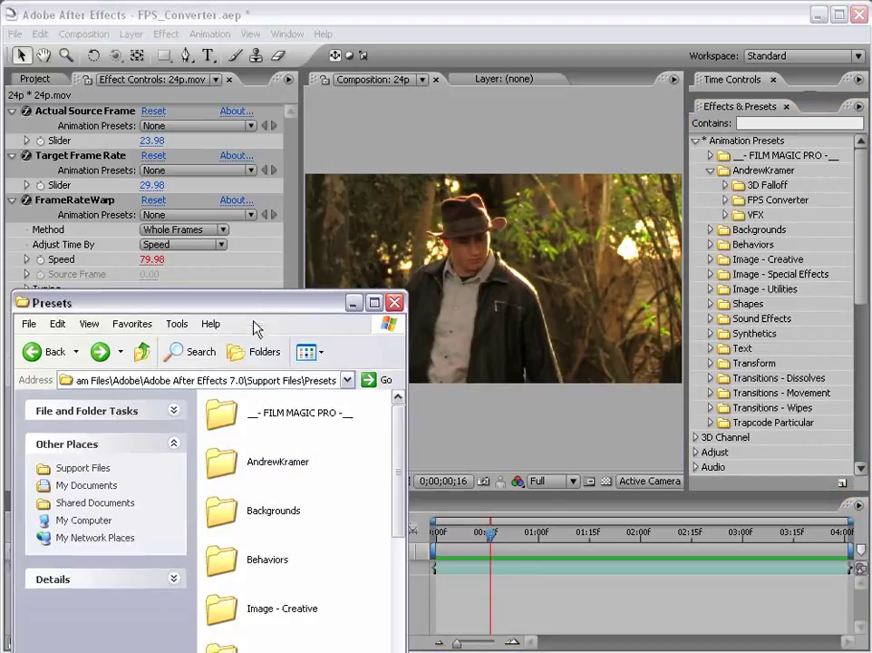
drag(404, 569, 446, 609)
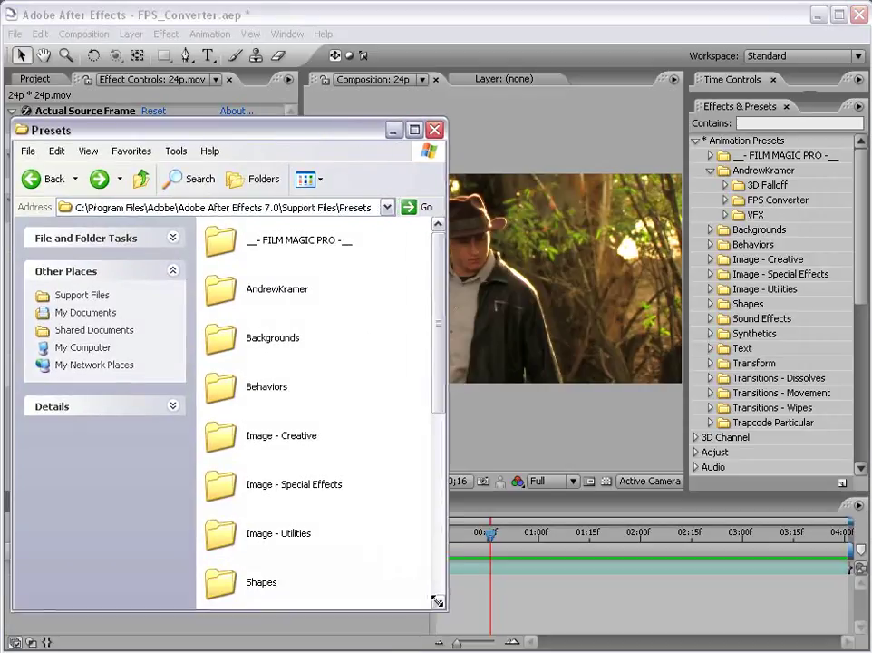
click(252, 295)
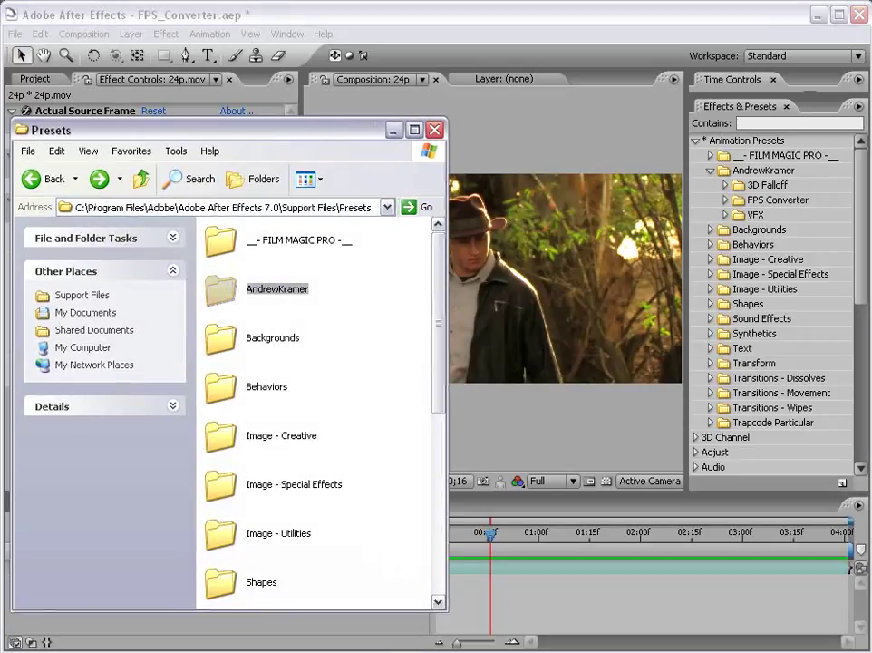
drag(609, 319, 607, 111)
click(634, 524)
scroll(689, 381, up, 1)
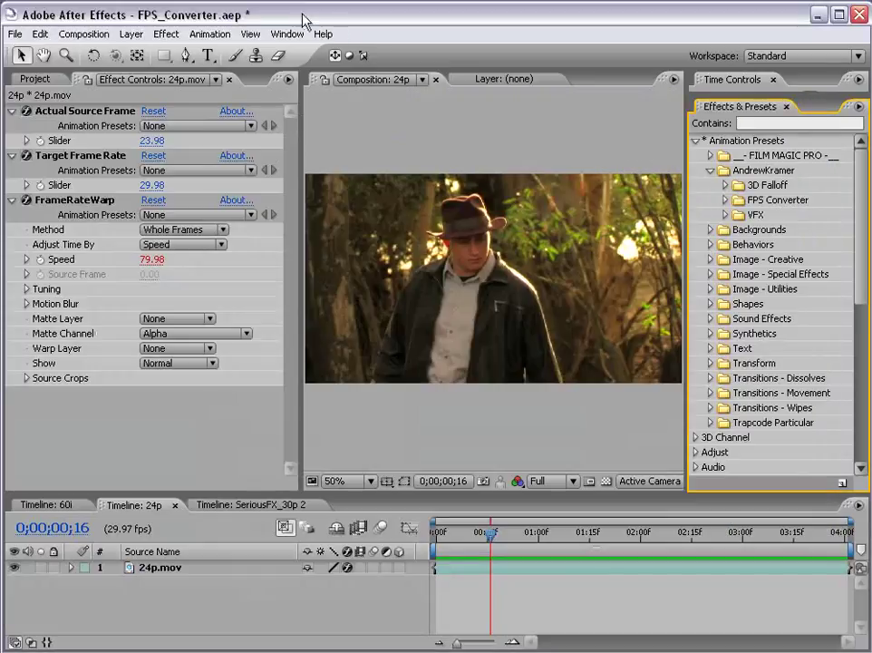
Back in After Effects, expand the Animation Presets folder in Effects & Presets.
click(300, 11)
click(695, 141)
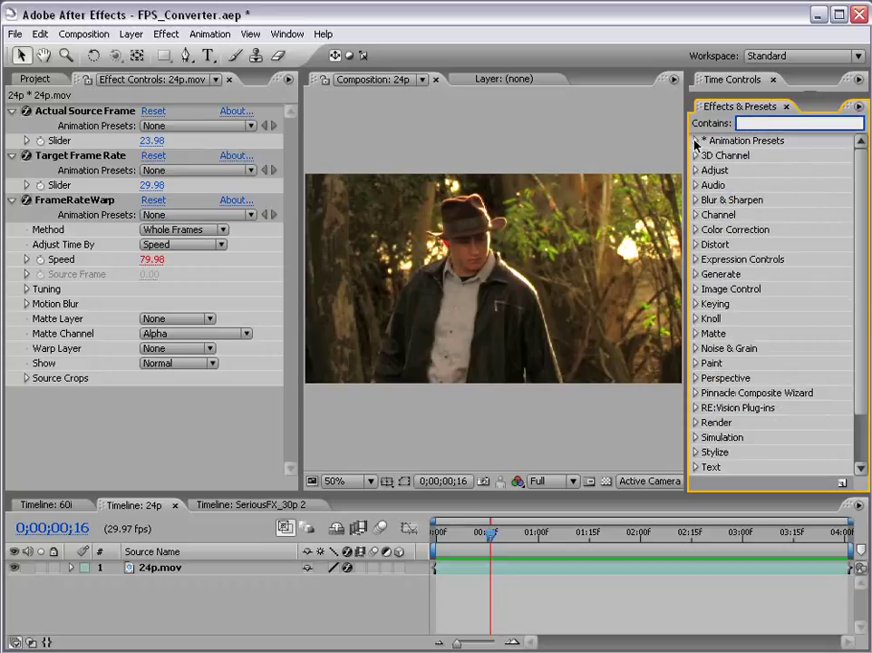
click(695, 140)
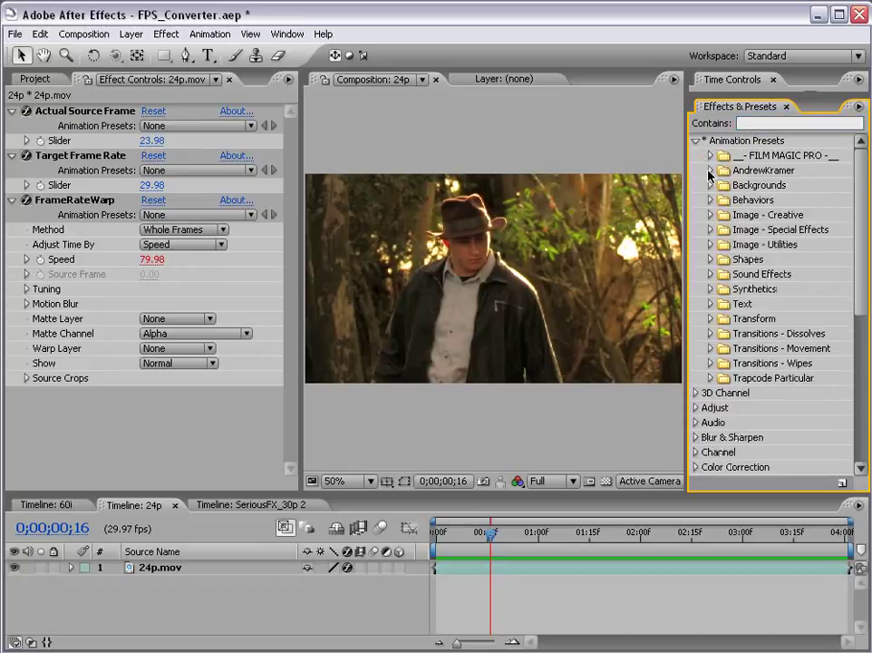
Add Effect > Time > Timewarp to 24p.mov, undo it, and enlarge the Timeline panel.
click(368, 360)
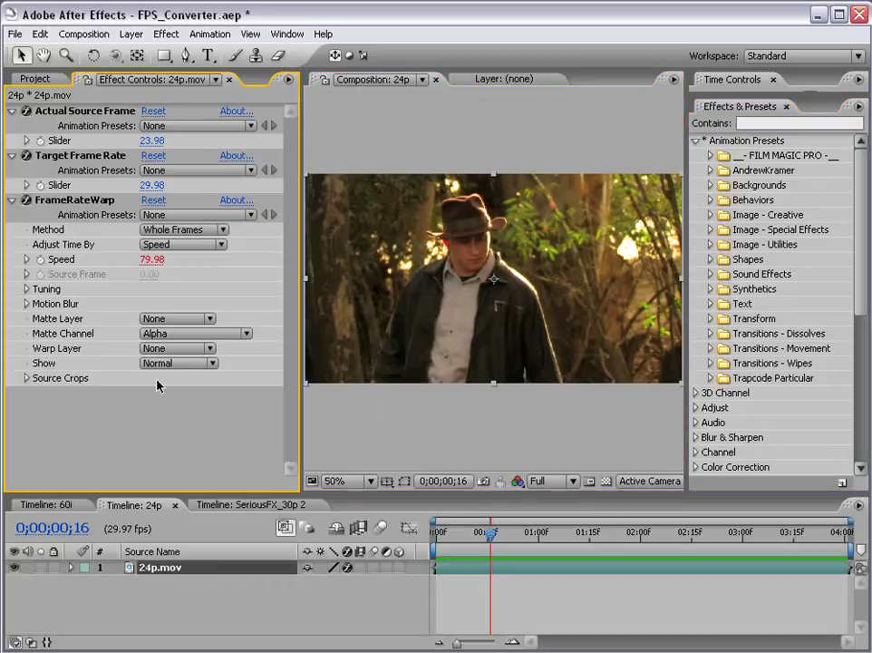
click(115, 206)
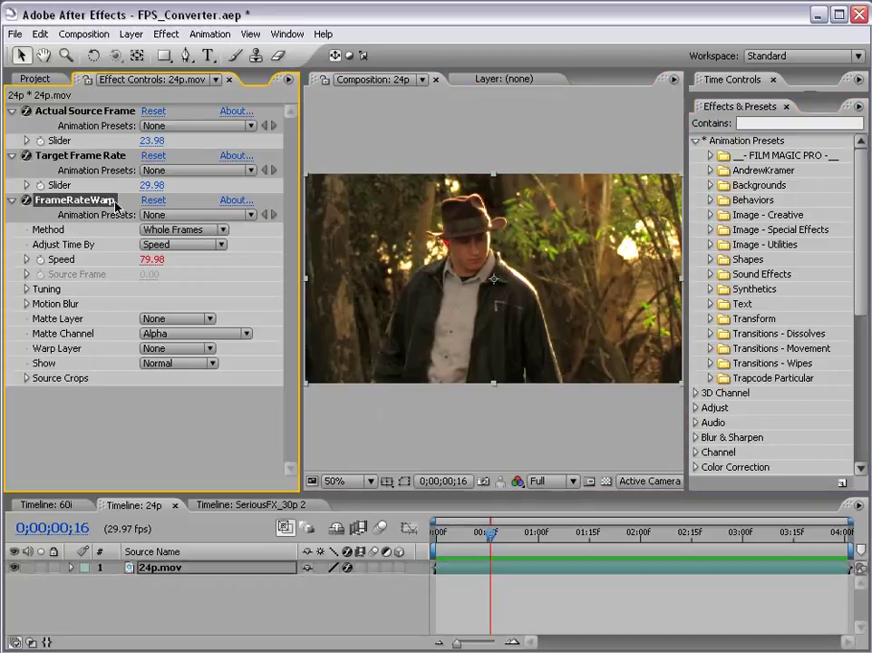
click(166, 34)
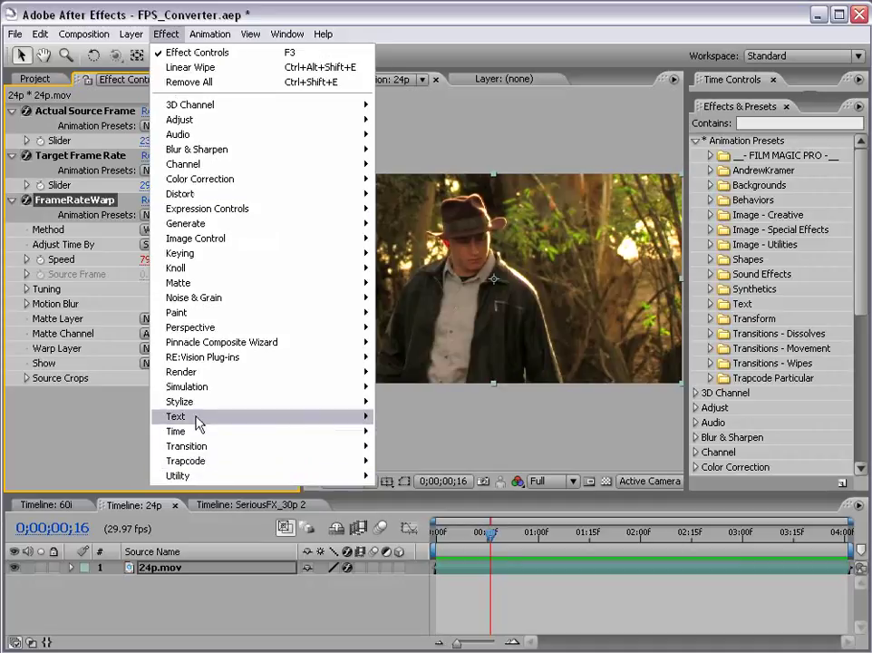
mouse_move(227, 432)
click(407, 550)
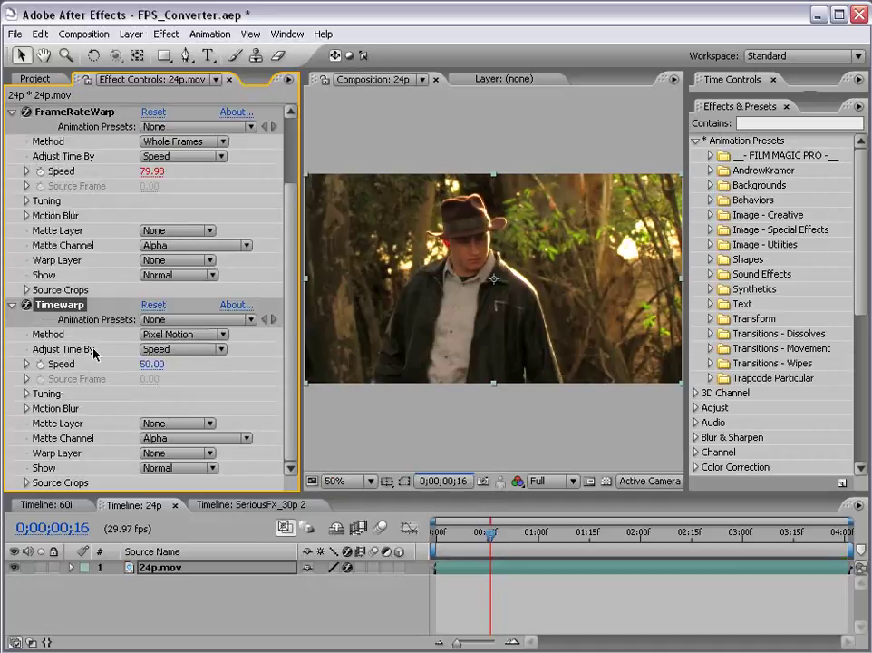
key(ctrl+z)
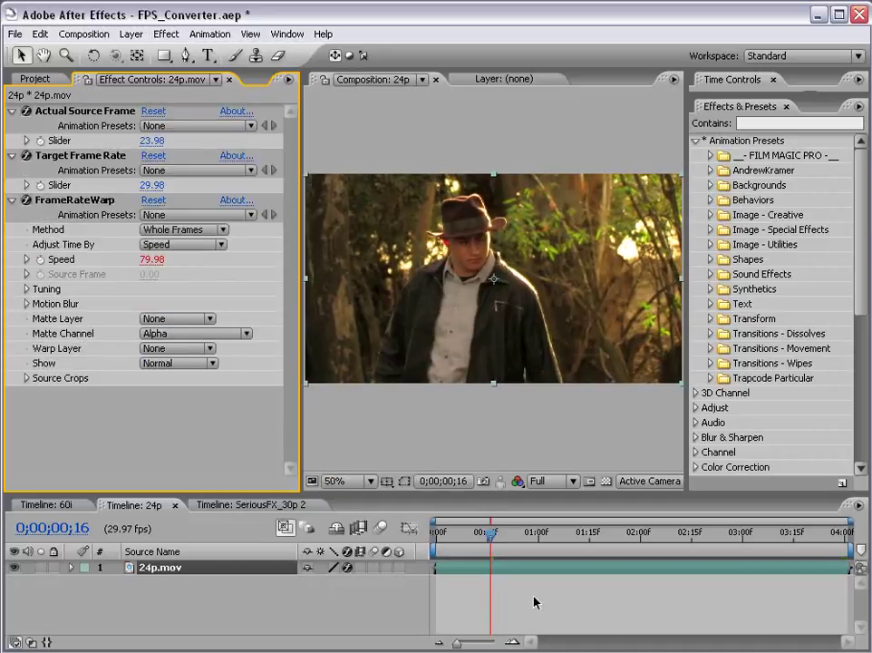
drag(157, 497, 157, 428)
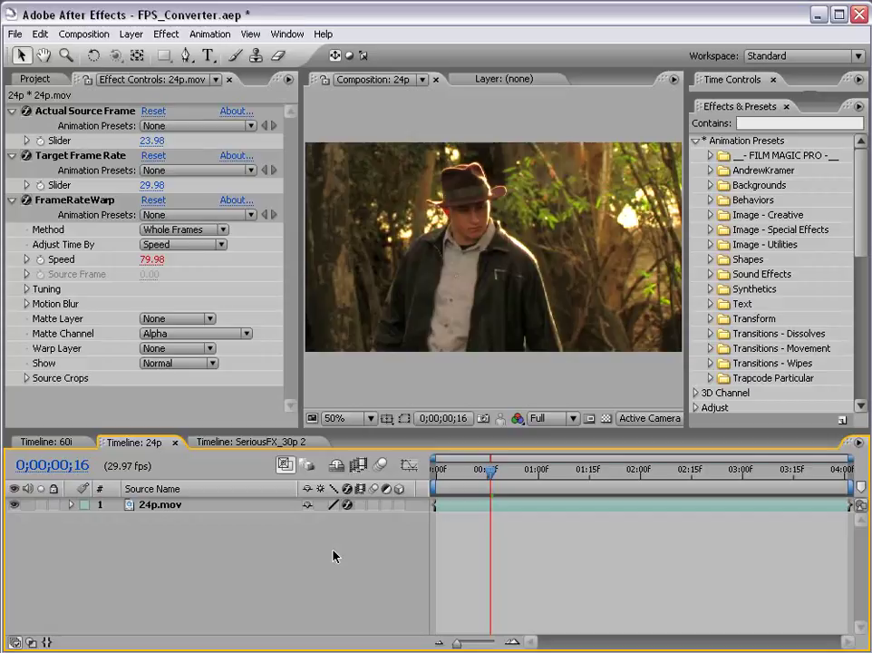
click(513, 510)
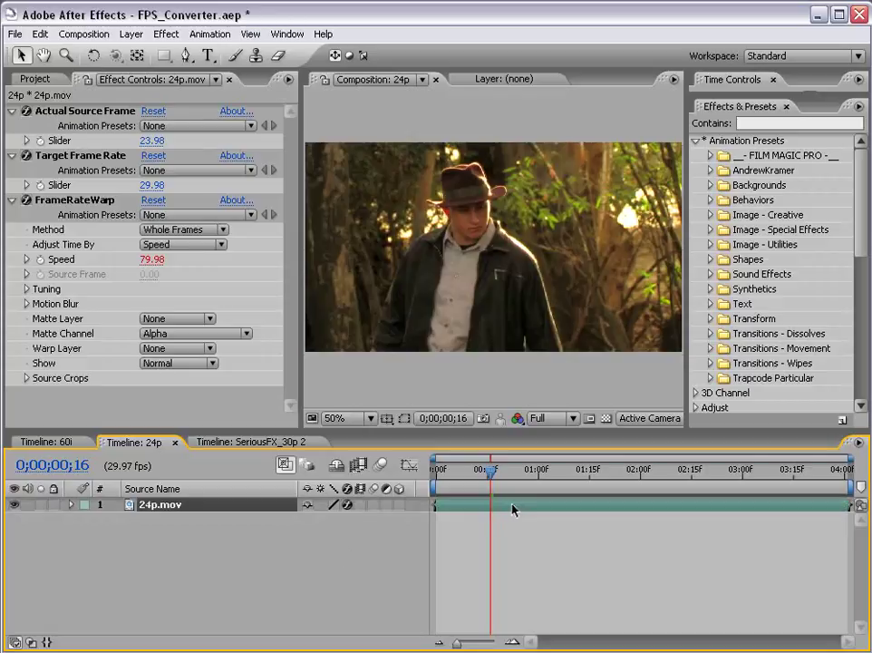
click(12, 111)
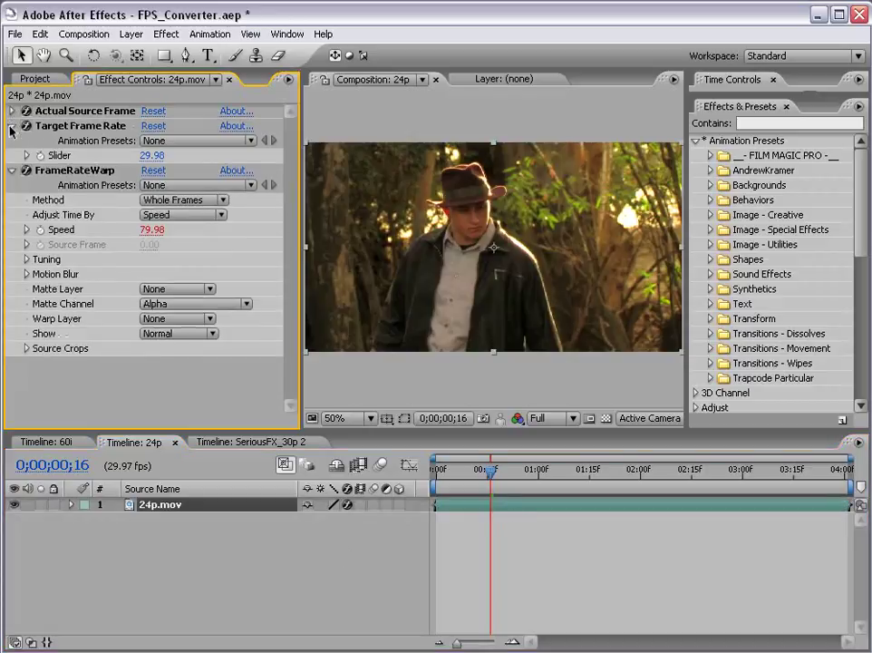
click(12, 126)
click(12, 140)
click(26, 142)
click(25, 142)
drag(26, 141, 26, 109)
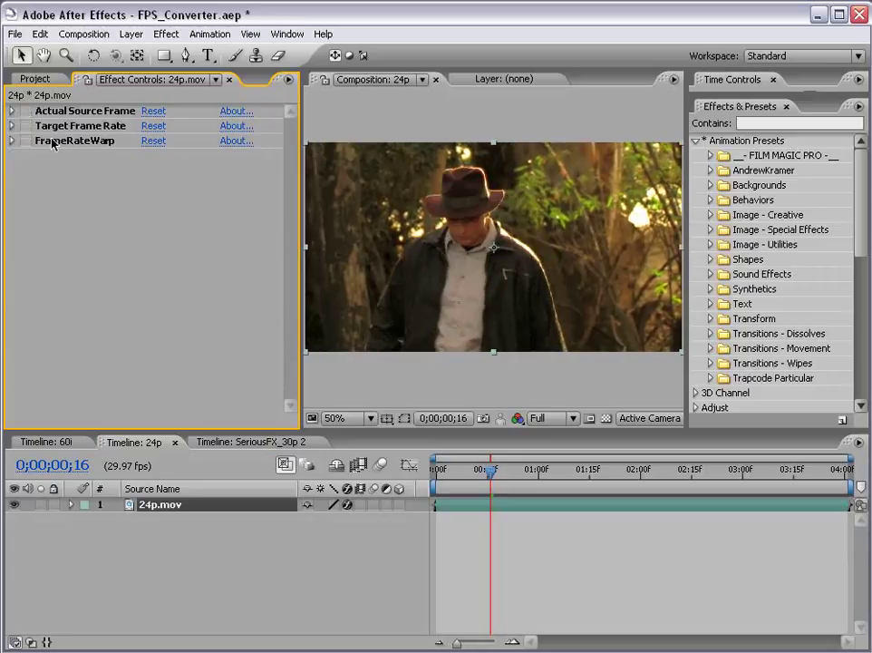
click(444, 547)
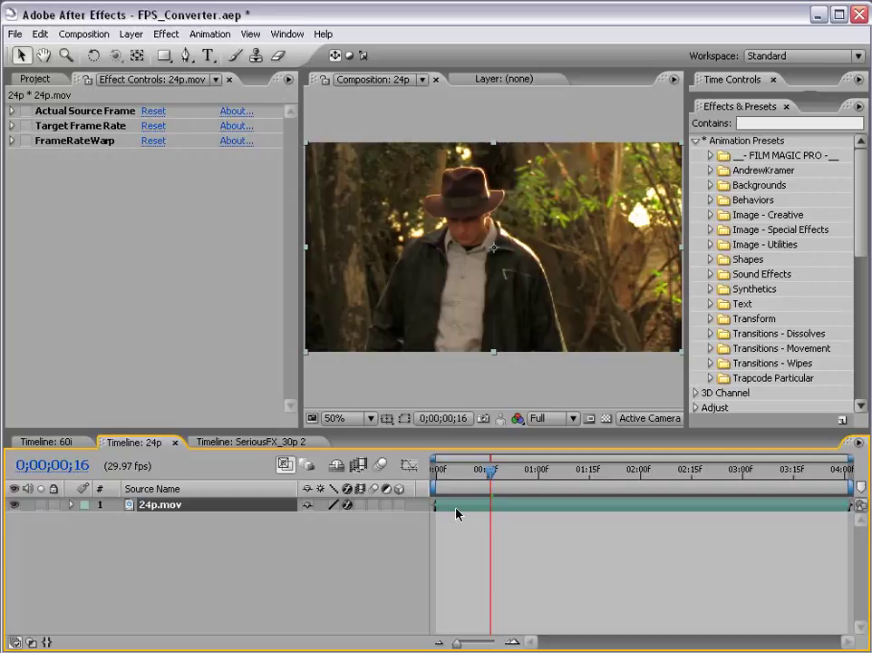
click(142, 216)
key(ctrl+grave)
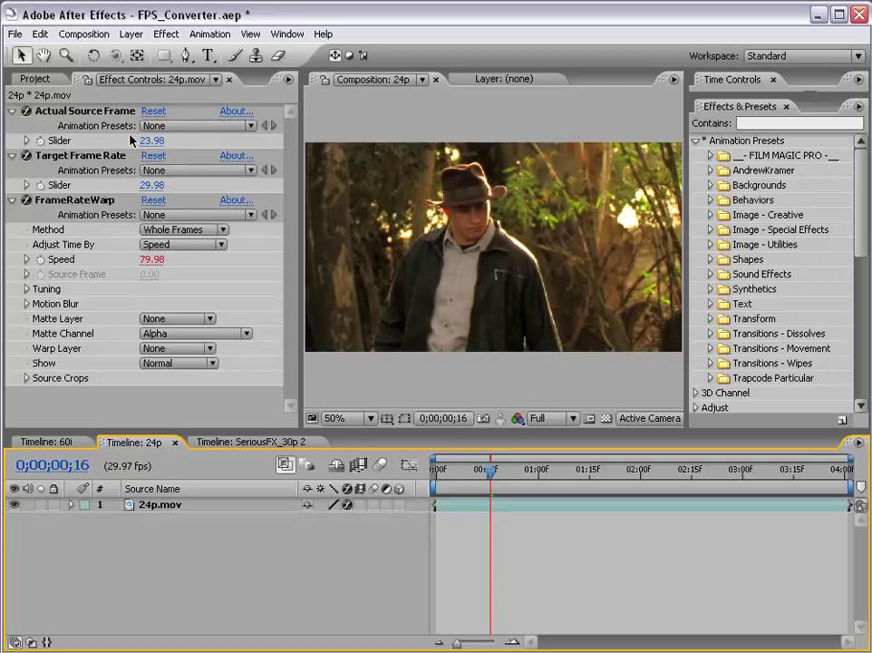
Reveal the FrameRateWarp Speed slider and its expression on the 24p.mov layer.
click(36, 112)
click(27, 154)
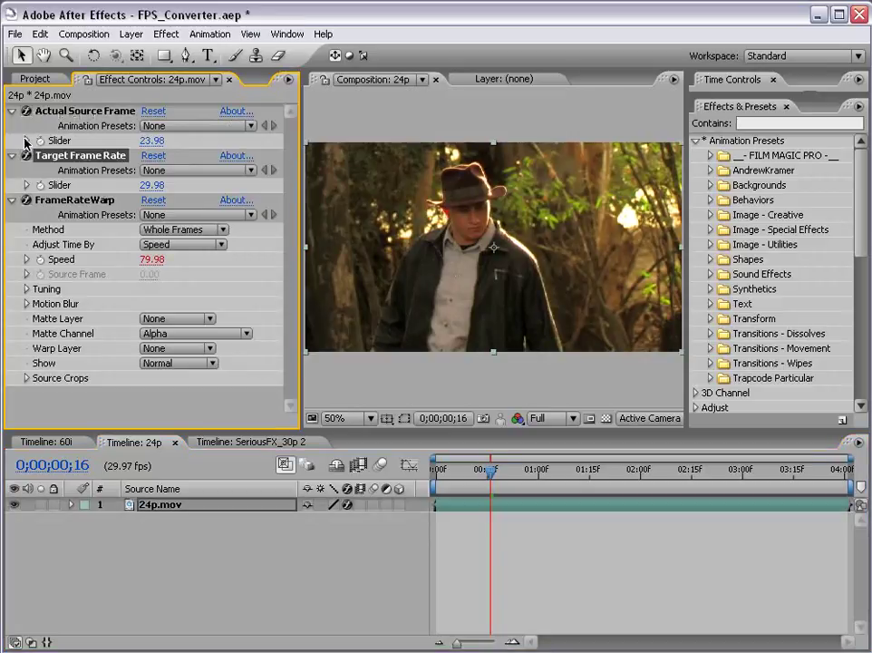
click(62, 200)
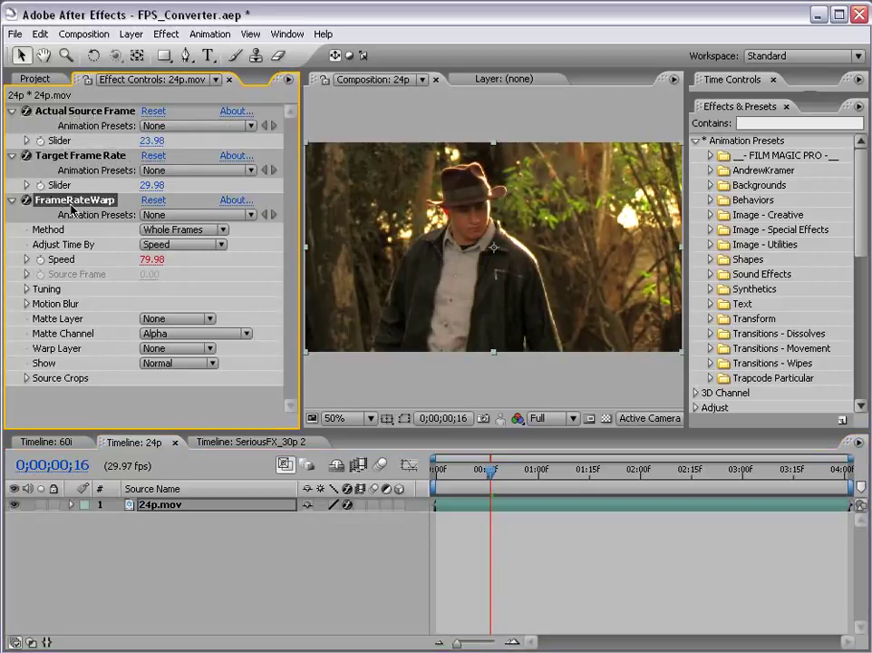
click(27, 259)
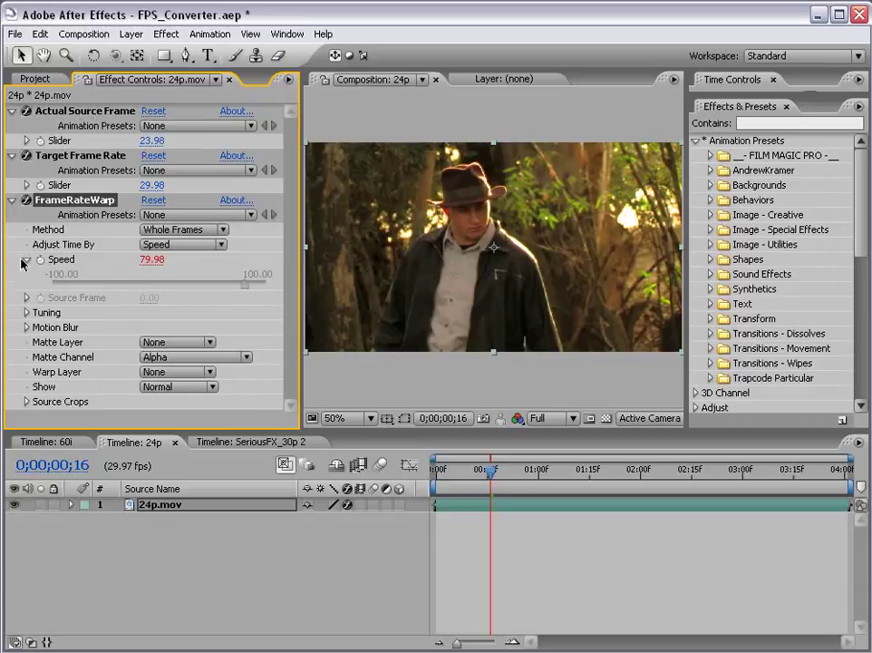
click(484, 508)
key(e)
key(e)
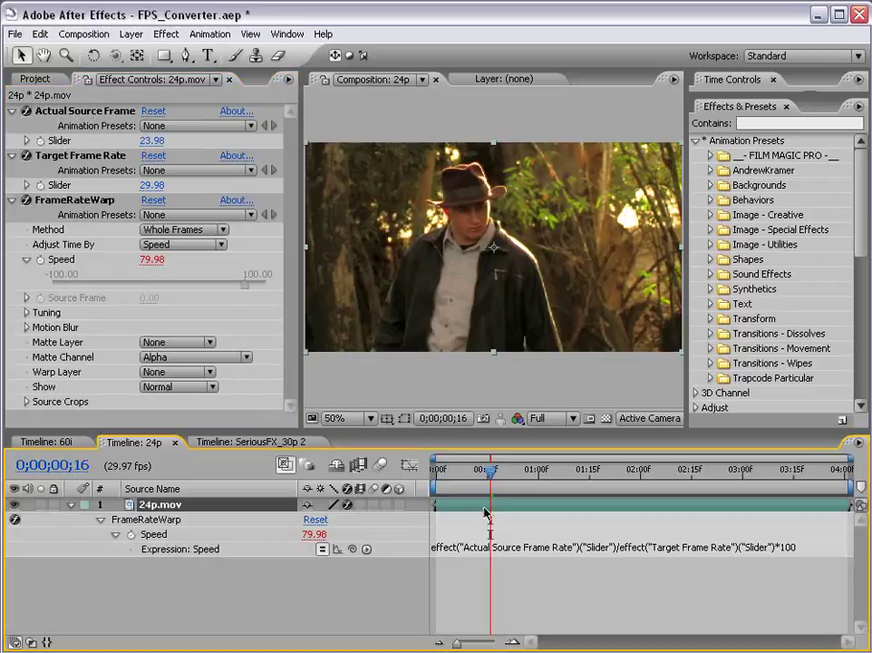
Trace the Speed expression: Actual Source Frame Rate divided by Target Frame Rate, times 100.
click(453, 548)
click(454, 571)
click(577, 548)
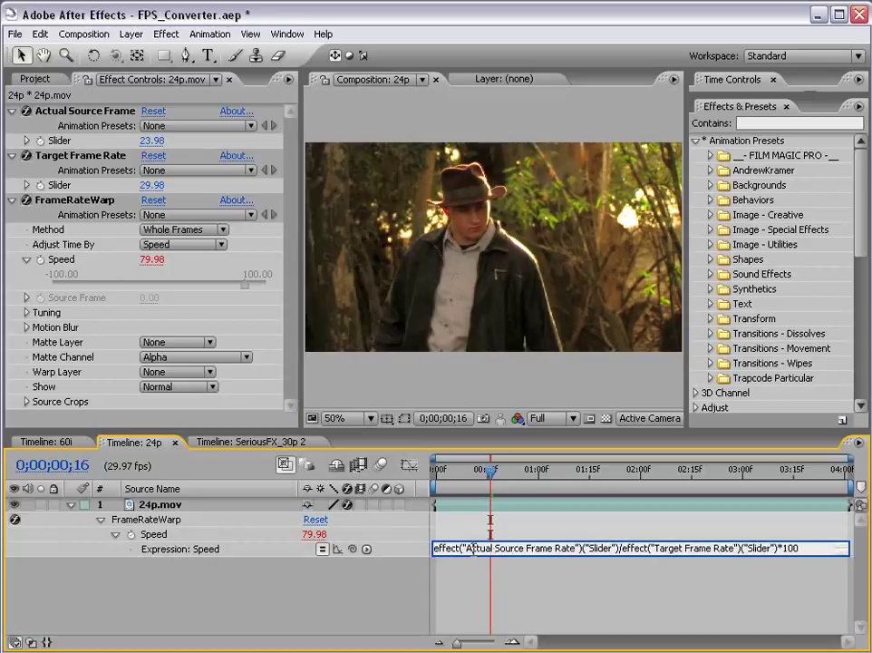
drag(466, 549, 560, 548)
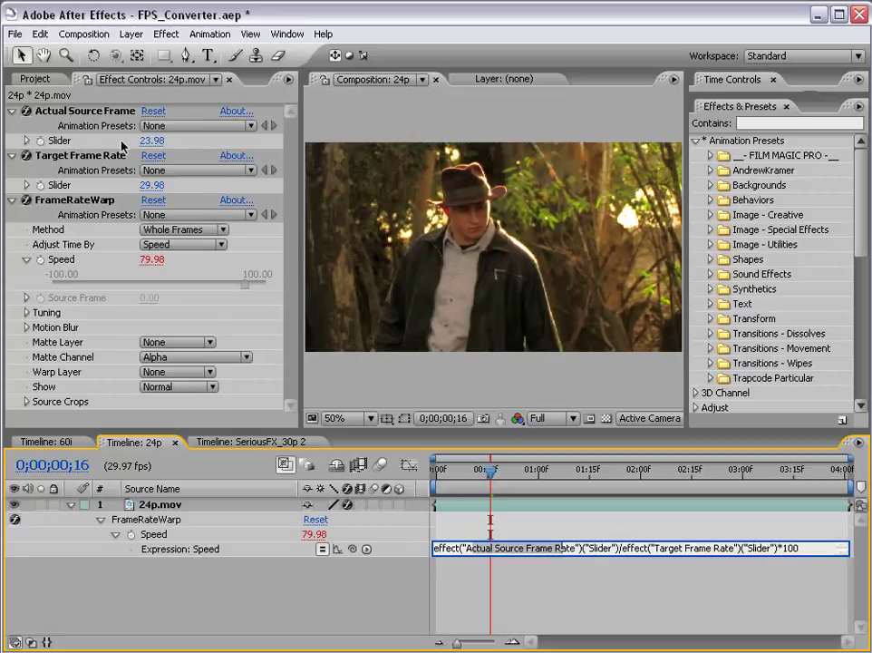
click(622, 549)
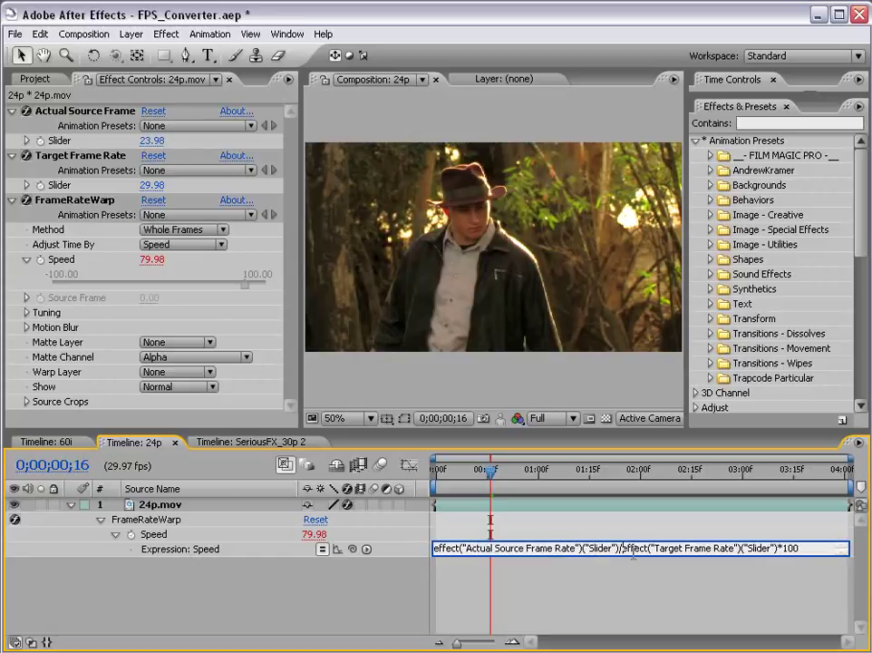
text(/)
drag(799, 547, 783, 547)
click(656, 603)
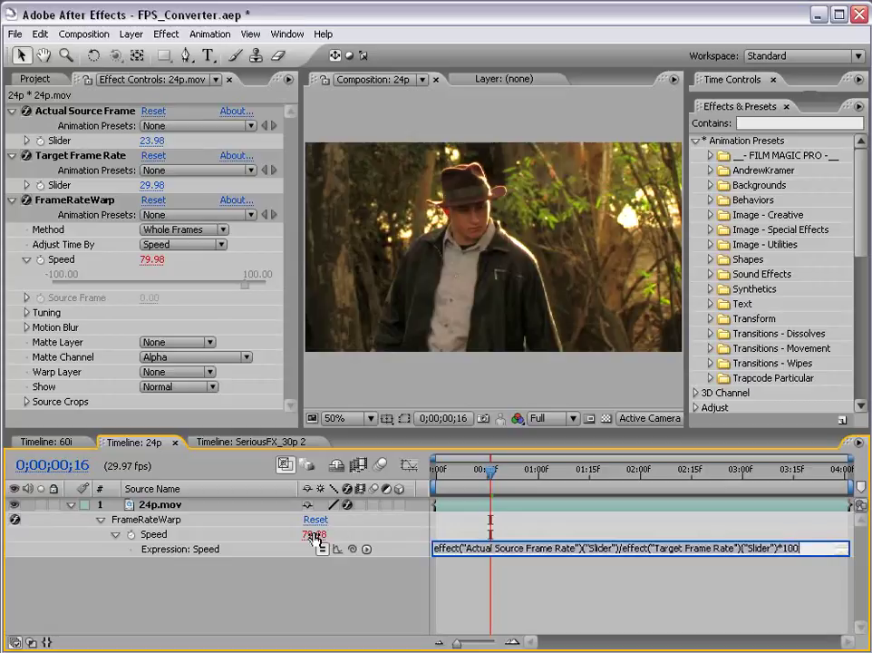
click(415, 411)
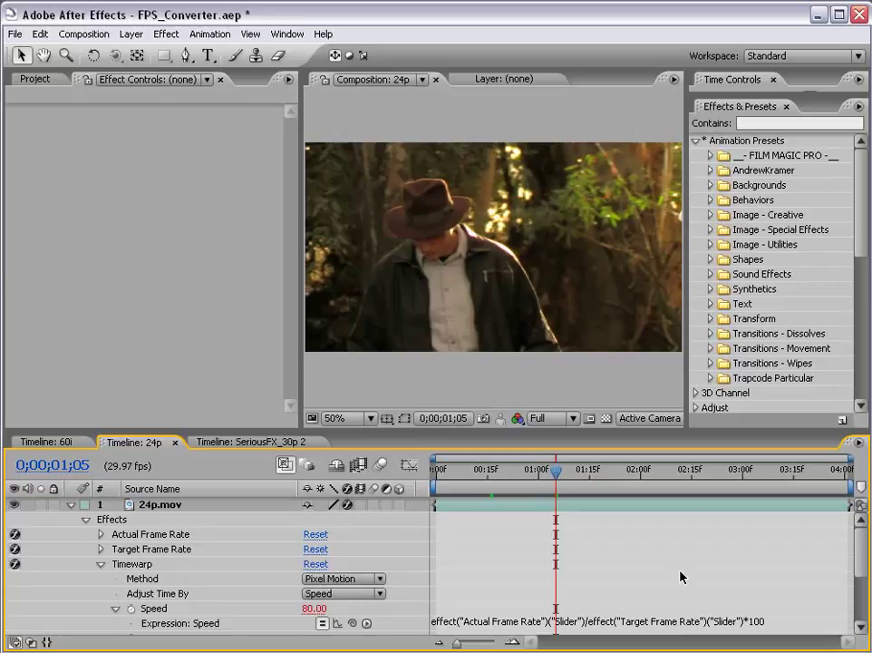
Apply FILM MAGIC PRO > Cinema_Styles > FMP_Enhance-Warm to 60i.mov and preview it.
click(62, 443)
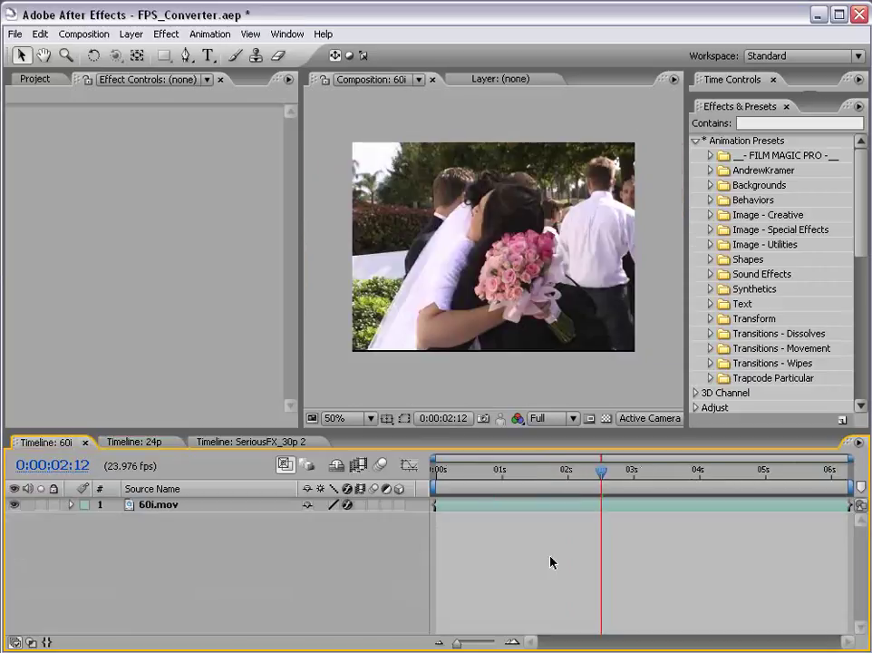
click(510, 503)
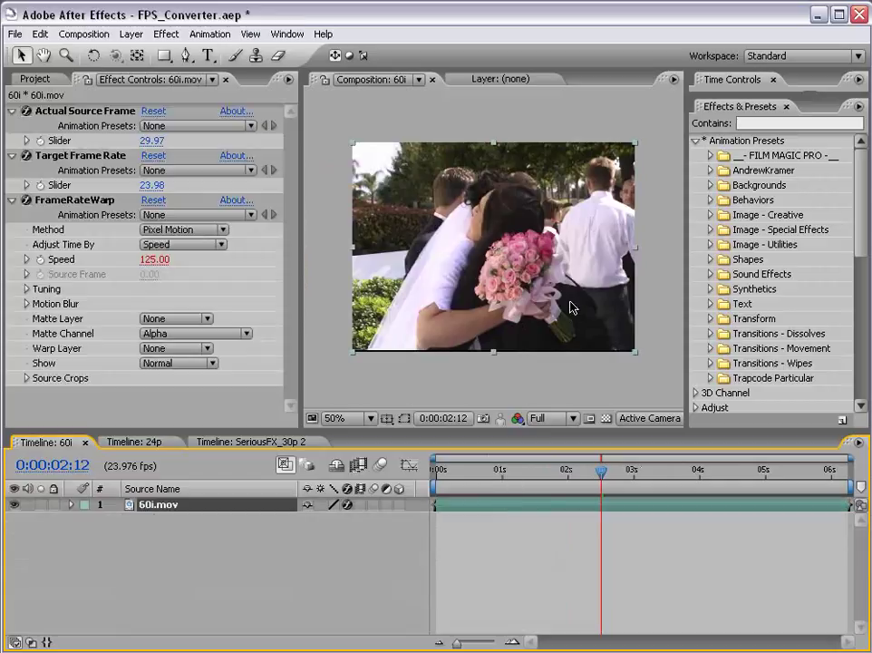
click(710, 155)
click(724, 170)
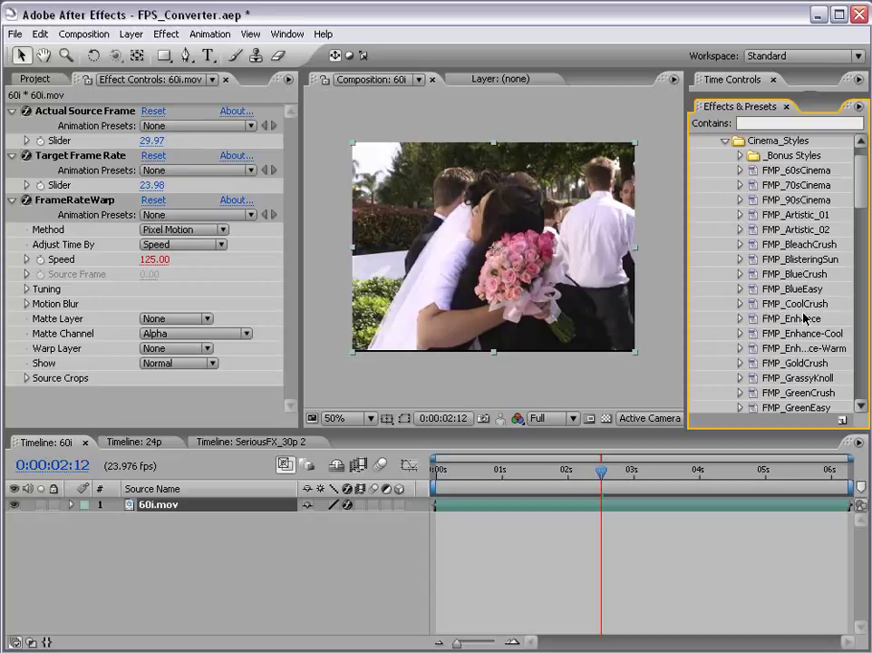
drag(814, 344, 594, 315)
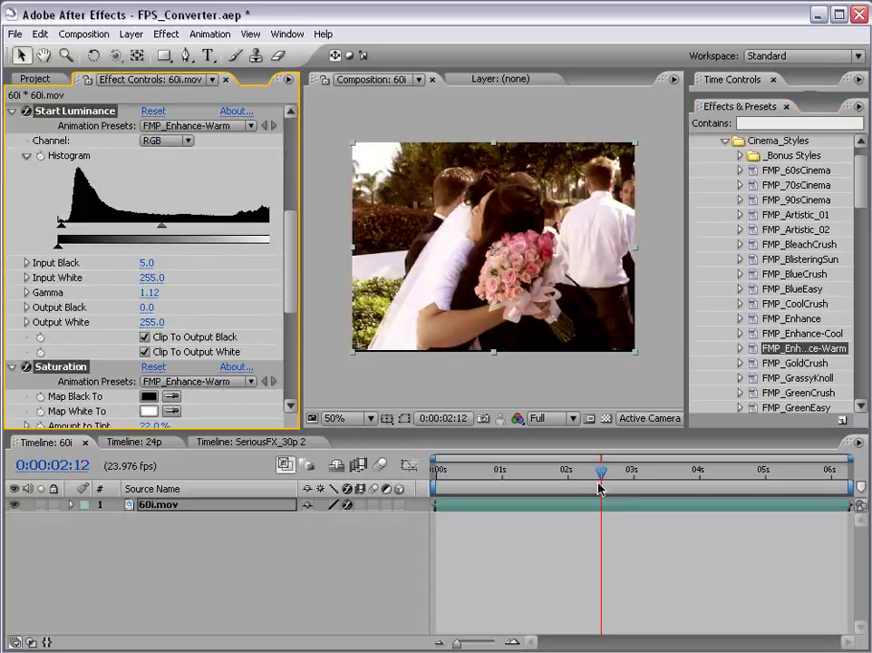
click(631, 471)
drag(640, 478, 745, 473)
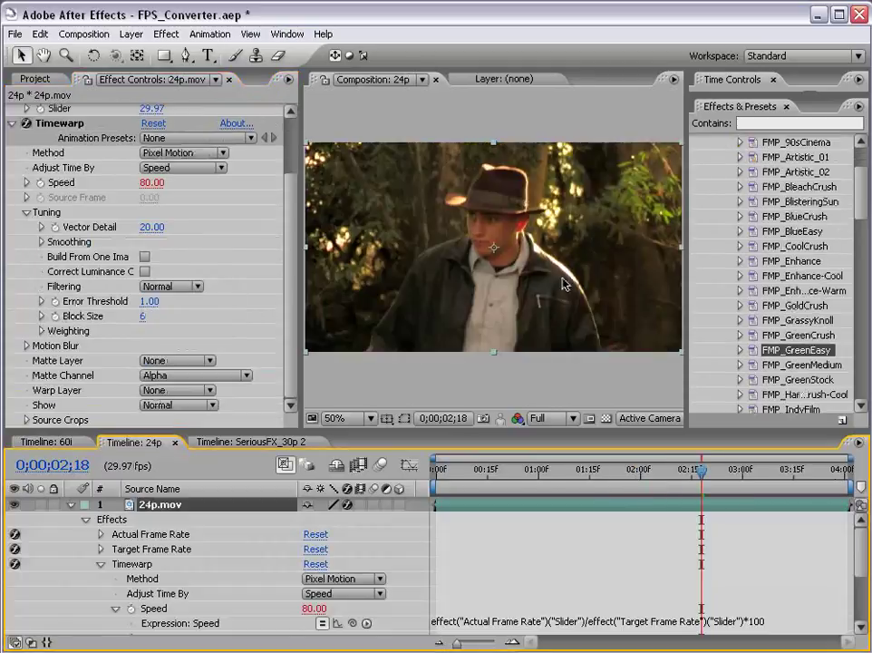
Apply the FMP_GreenEasy look to the 24p.mov layer and view the result.
click(517, 374)
drag(796, 349, 580, 510)
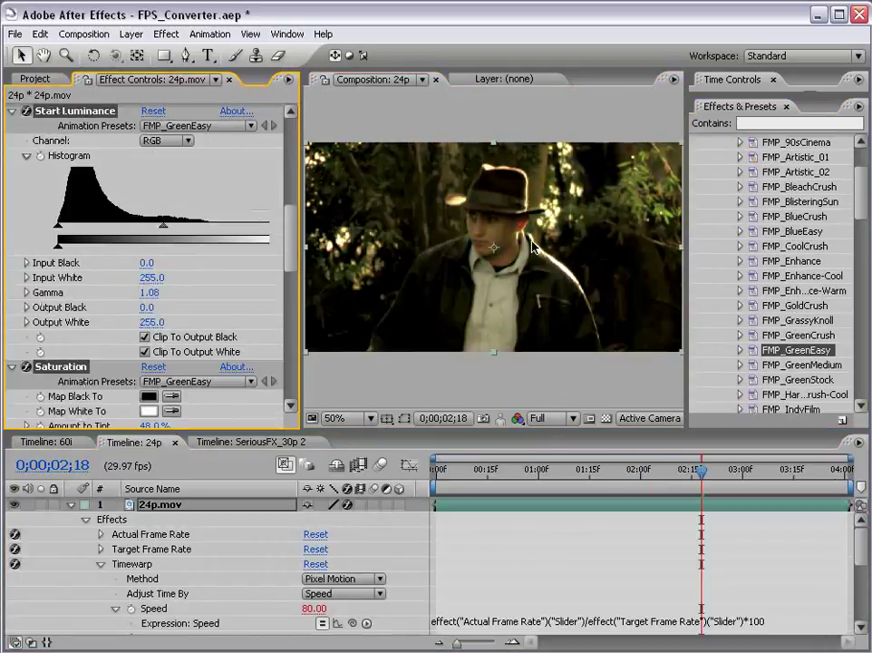
drag(860, 204, 862, 175)
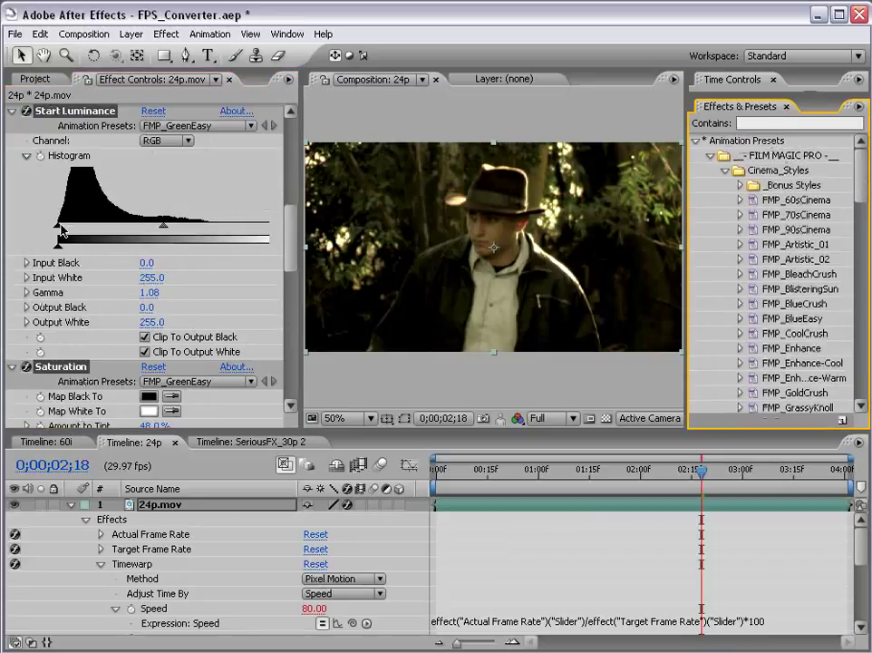
click(456, 378)
scroll(456, 378, up, 2)
scroll(551, 317, down, 2)
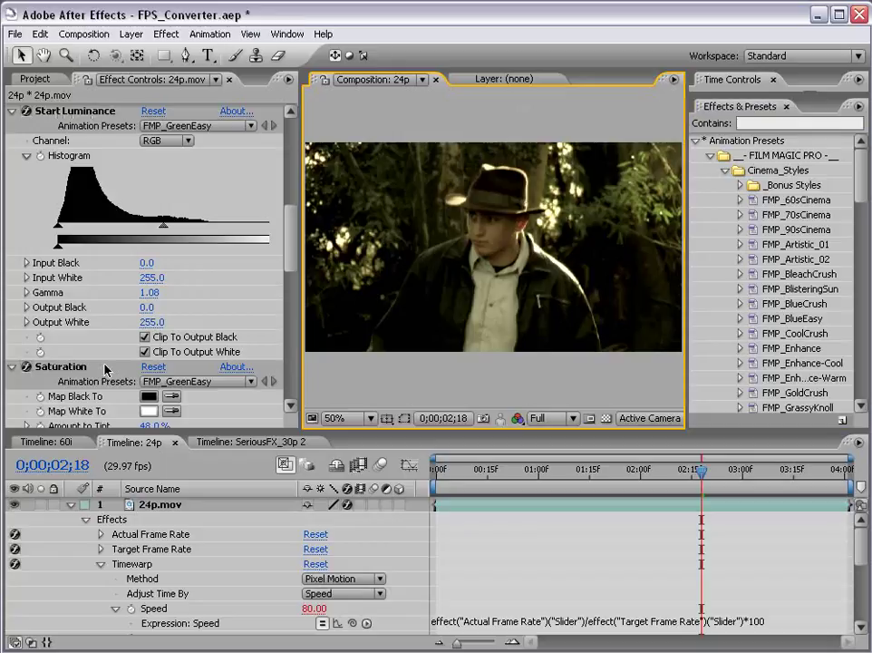